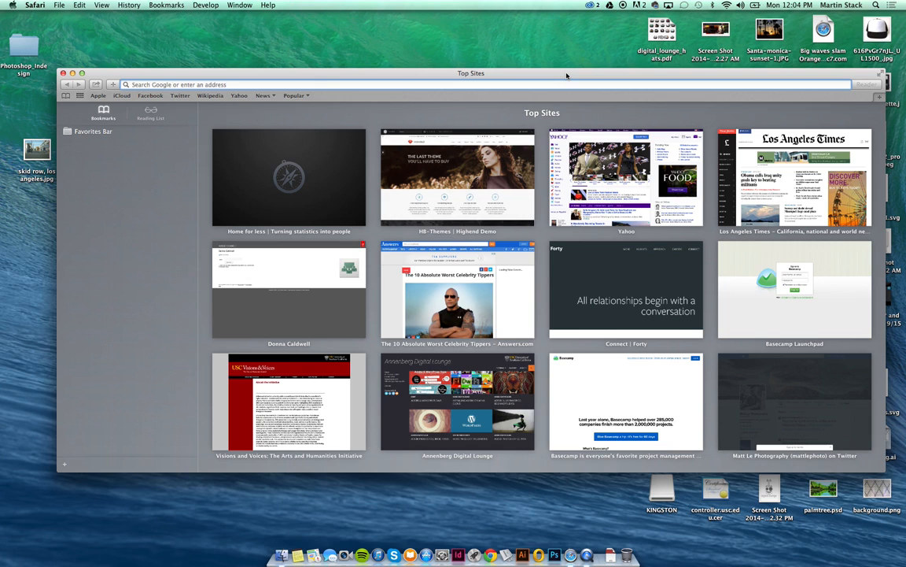
Enter wordpress.com in Safari's address bar, fixing the typo, and load it.
text(wr)
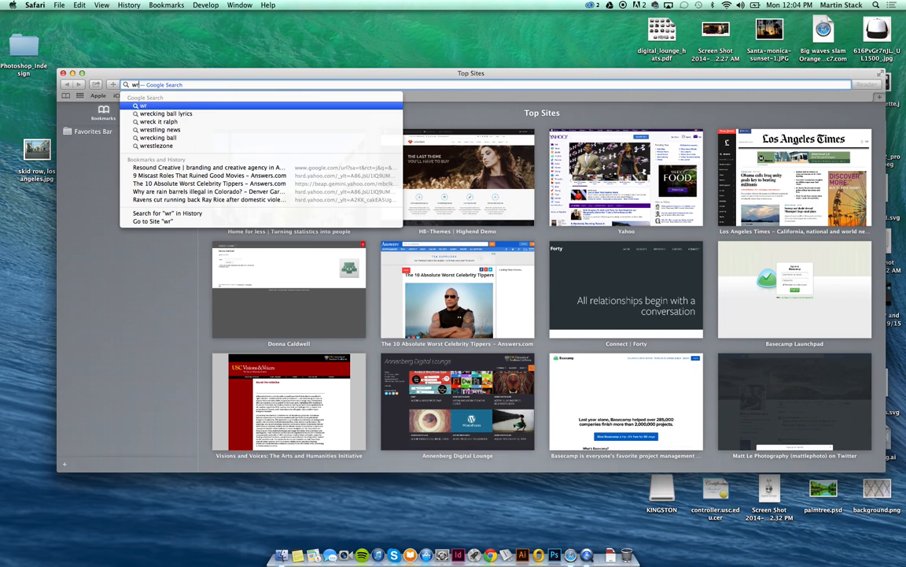
key(BackSpace)
text(or)
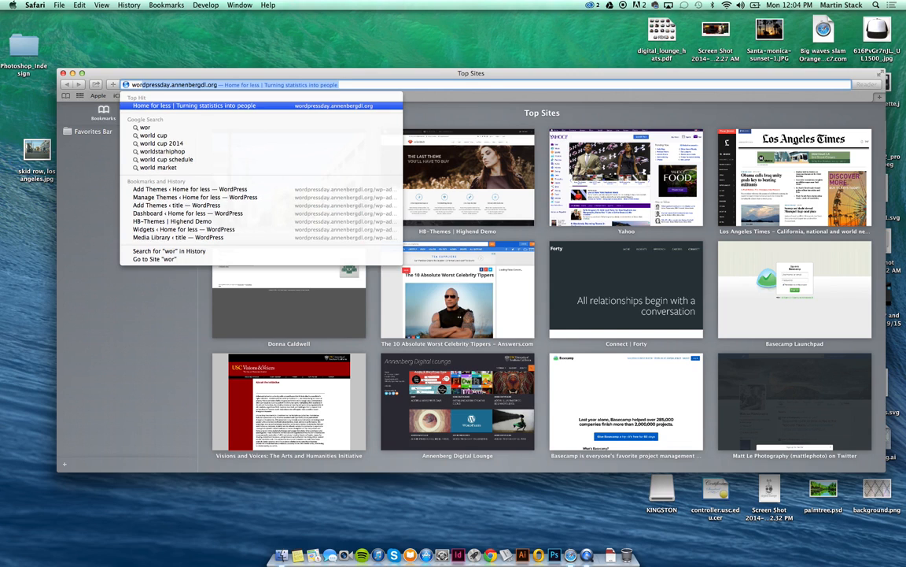
text(dpress.)
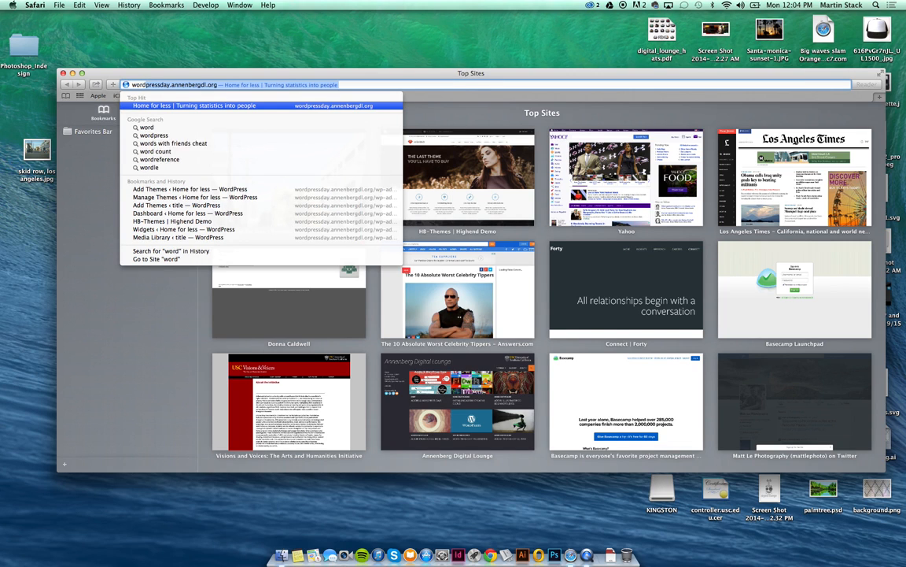
text(com)
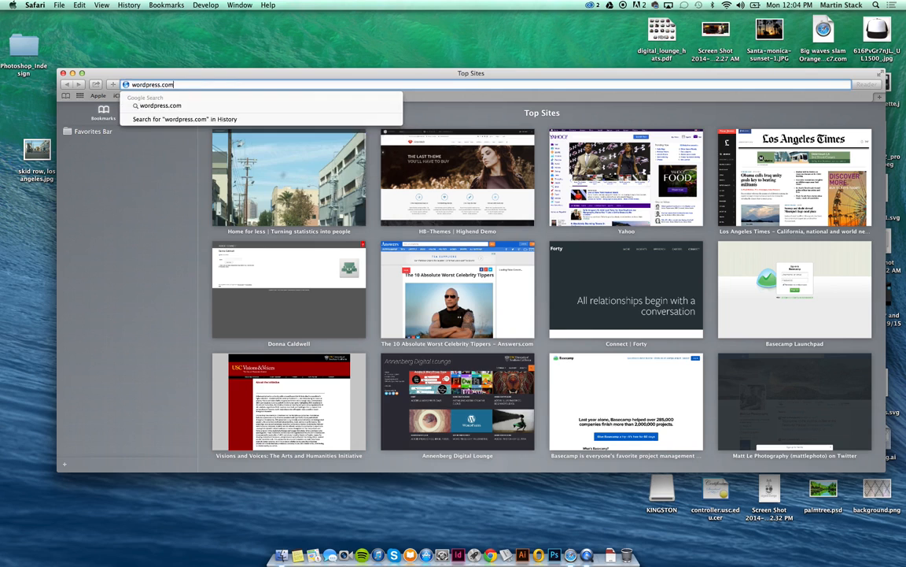
key(Return)
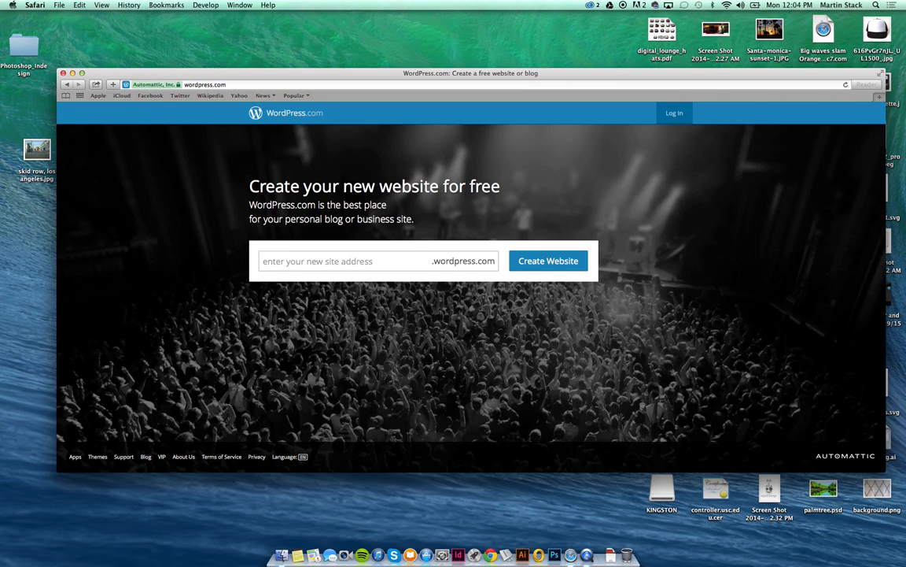
Maximize the browser window and reach the WordPress.com sign-in page.
click(674, 113)
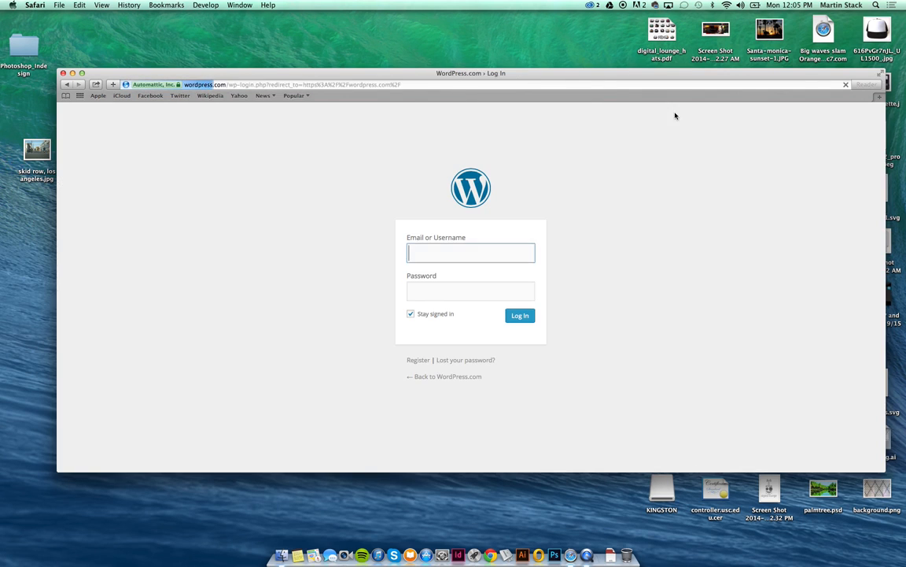
click(62, 85)
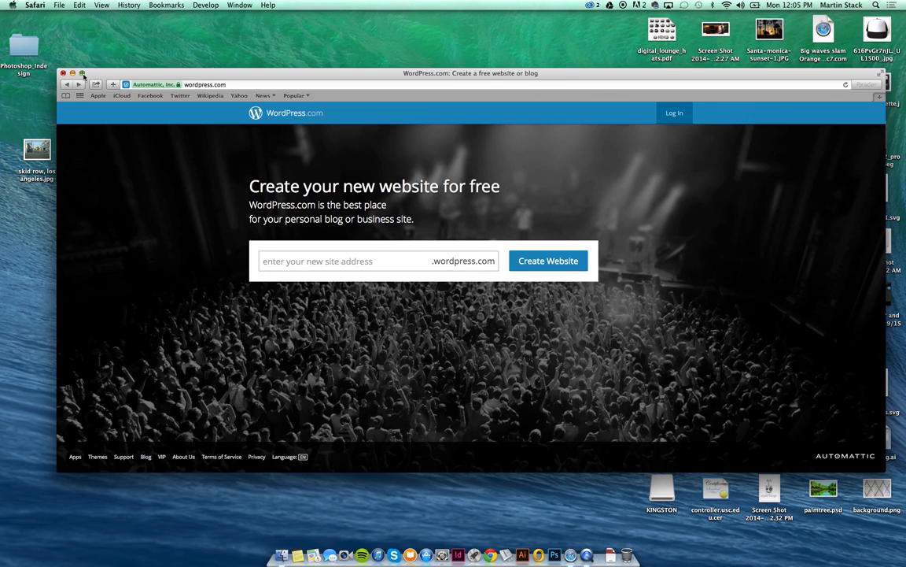
click(81, 73)
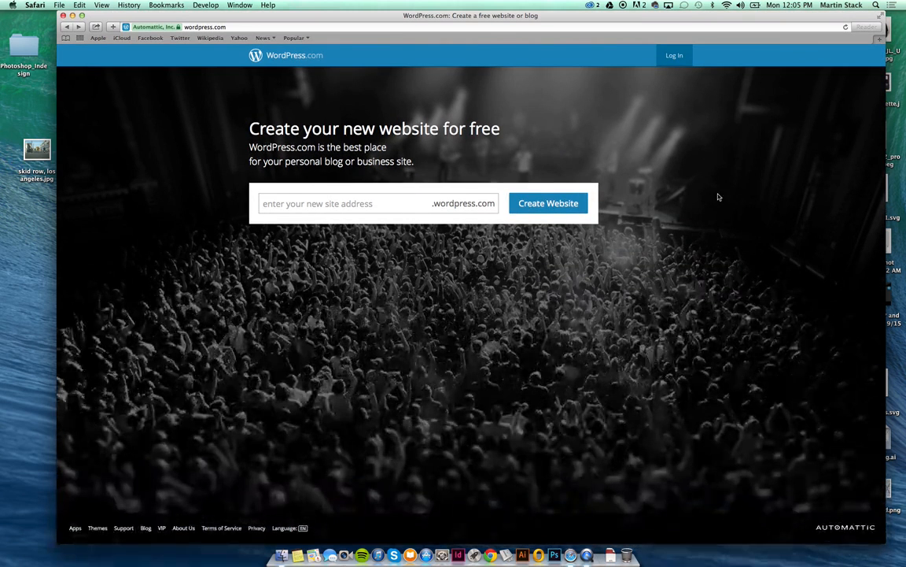
click(672, 50)
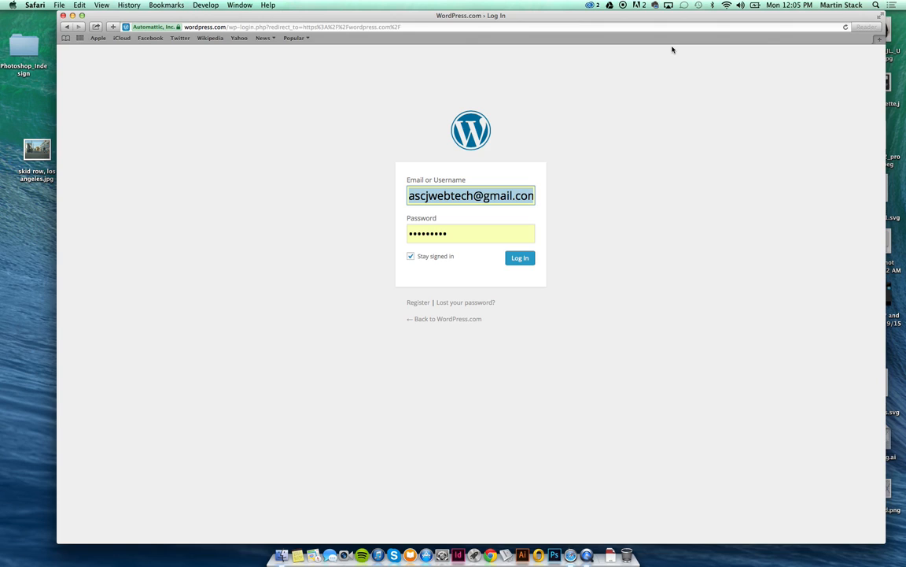
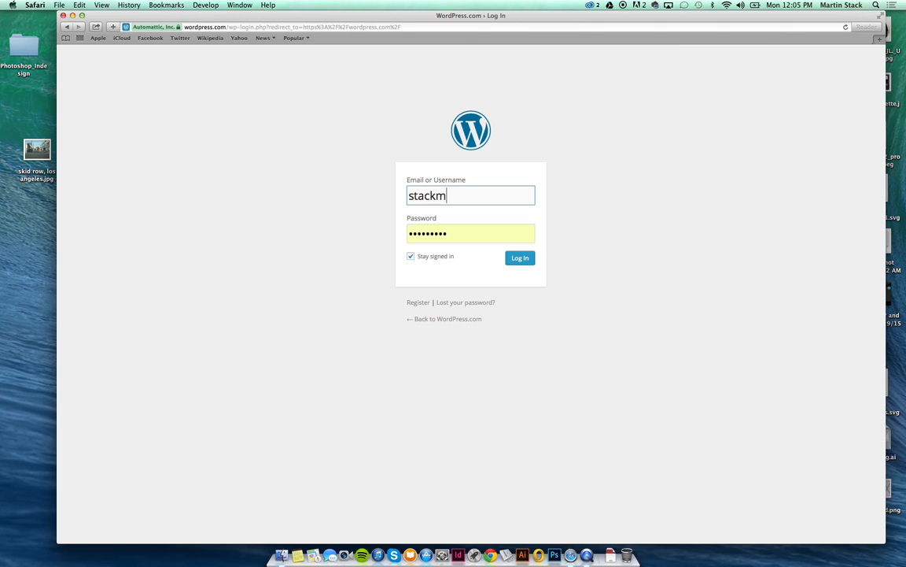
Sign in with the account e-mail address and password.
key(Tab)
text(************)
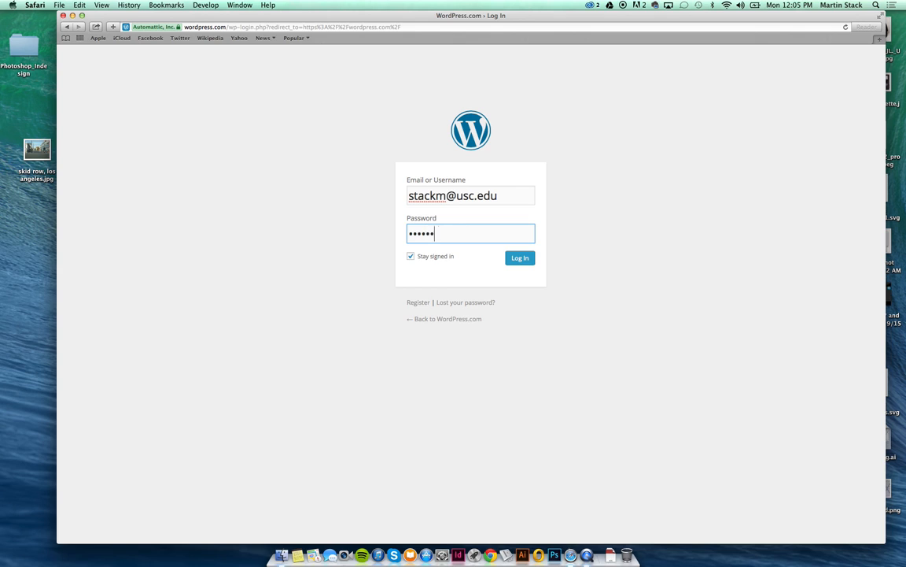
key(Return)
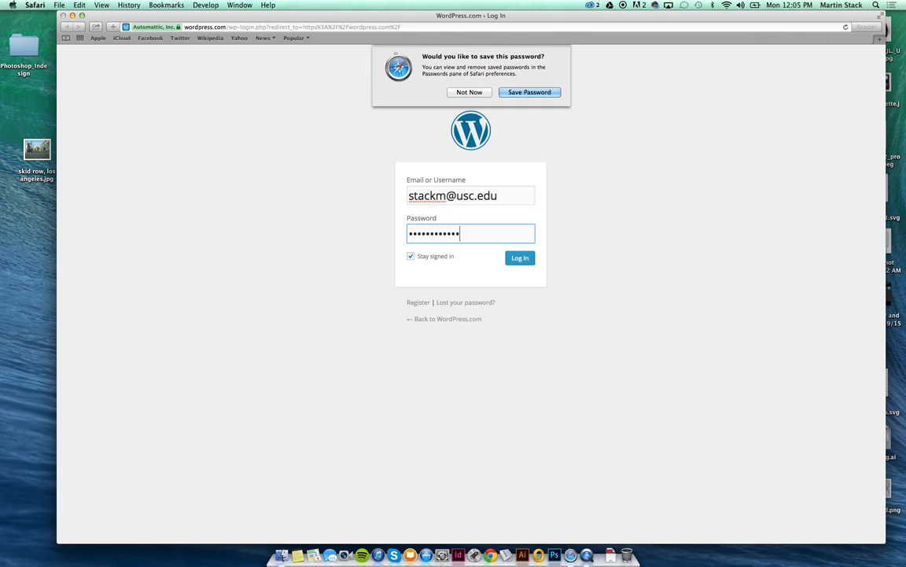
key(Return)
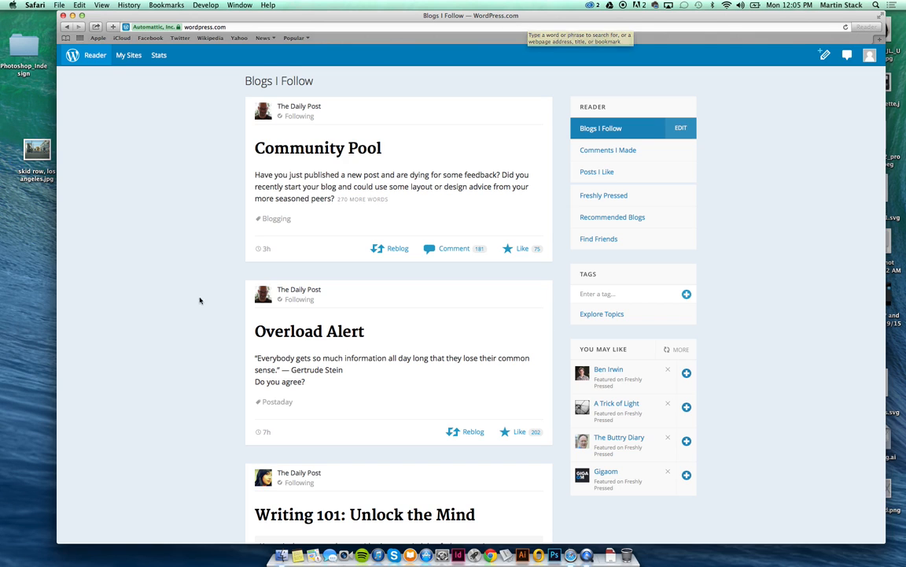
Scroll the Reader's Blogs I Follow feed, then go to My Sites.
scroll(210, 304, down, 5)
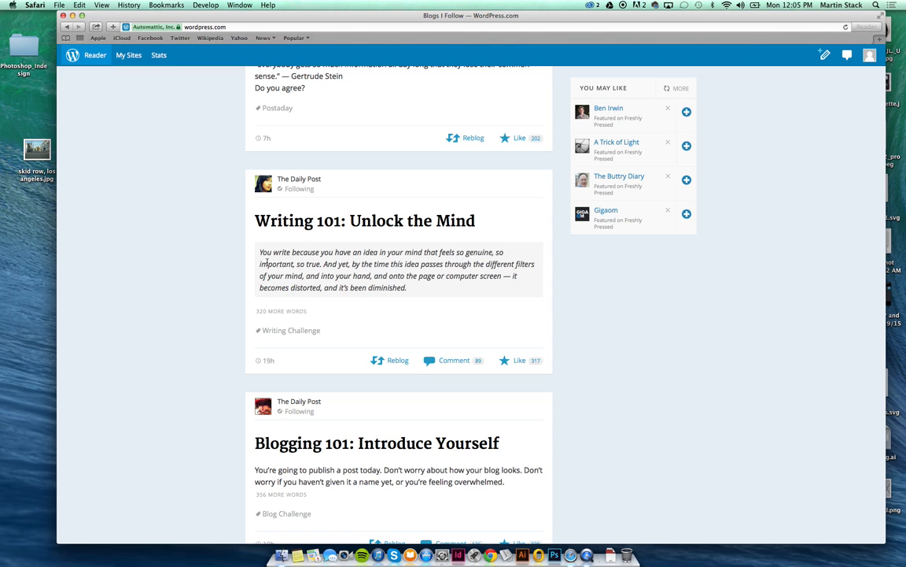
scroll(266, 262, up, 5)
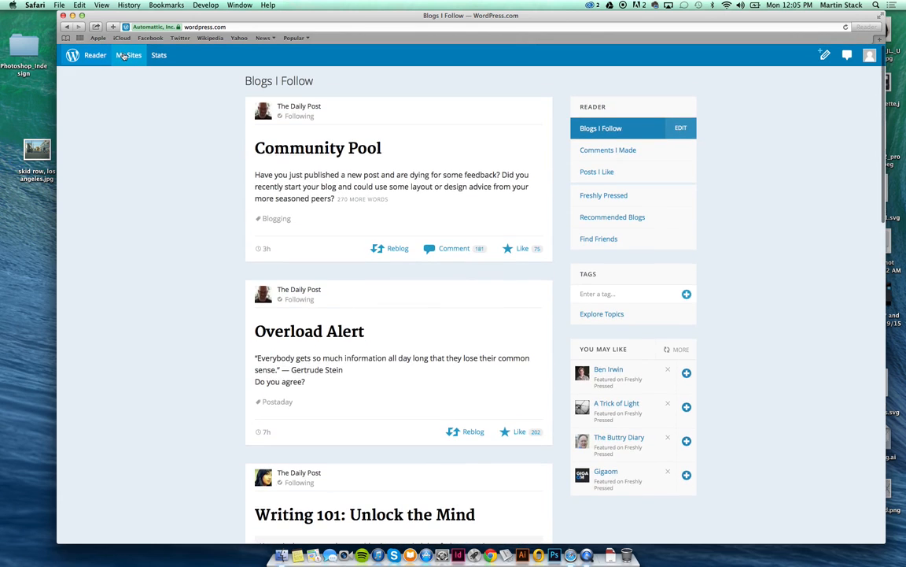
click(124, 56)
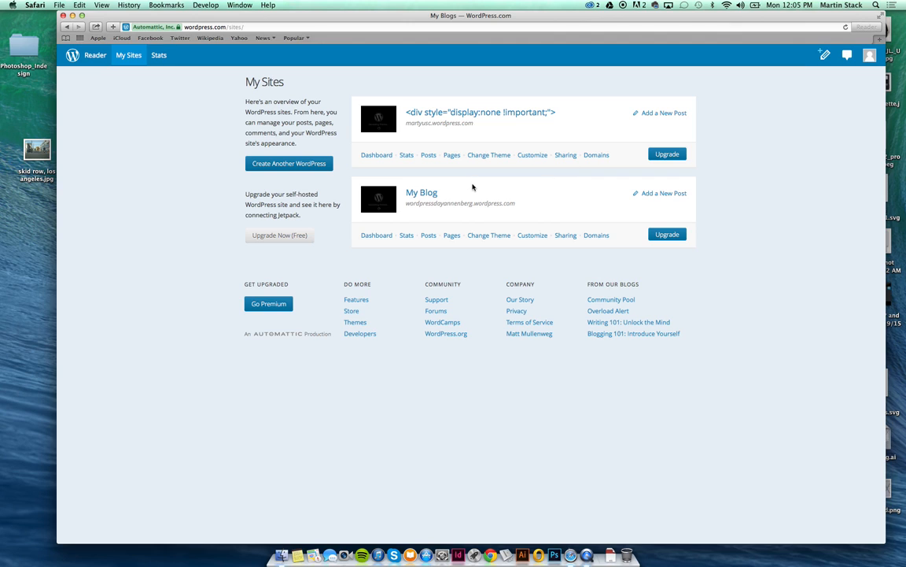
Visit the My Blog site's front page.
click(429, 193)
click(429, 194)
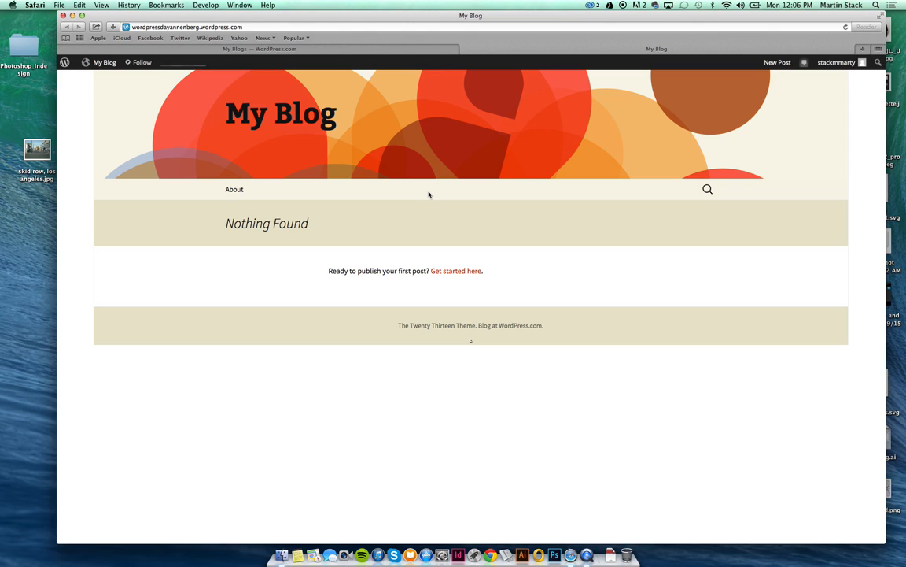
mouse_move(113, 63)
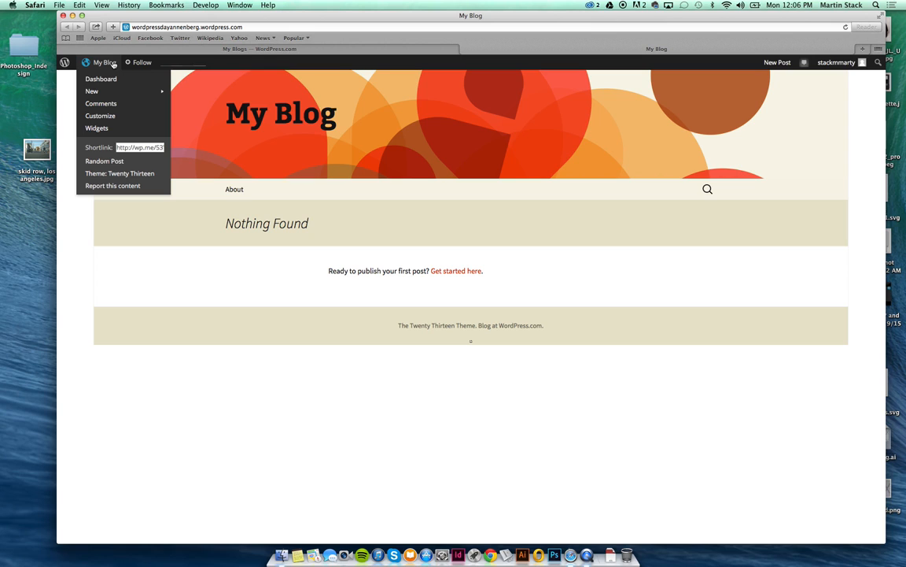
click(112, 63)
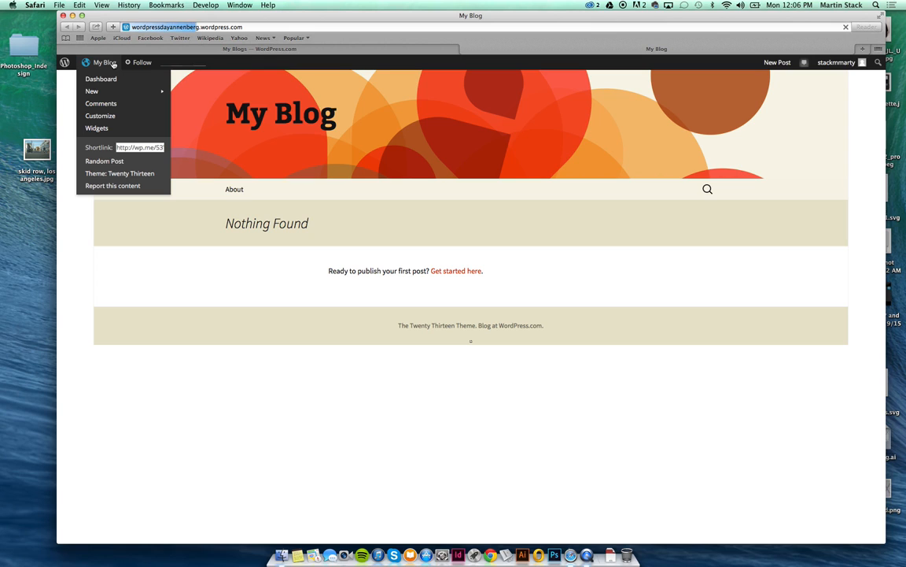
Start a new post for My Blog from the admin bar's New menu.
mouse_move(99, 67)
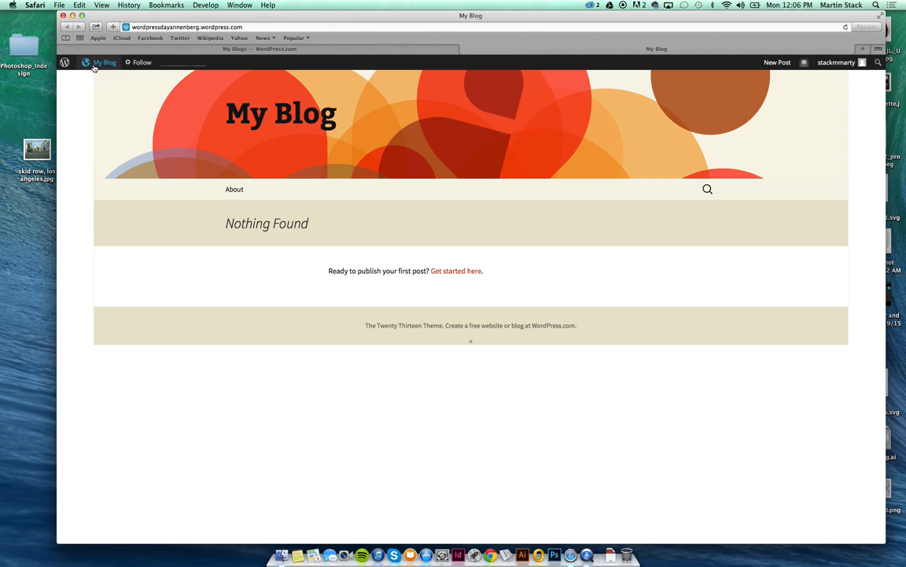
mouse_move(99, 90)
click(180, 92)
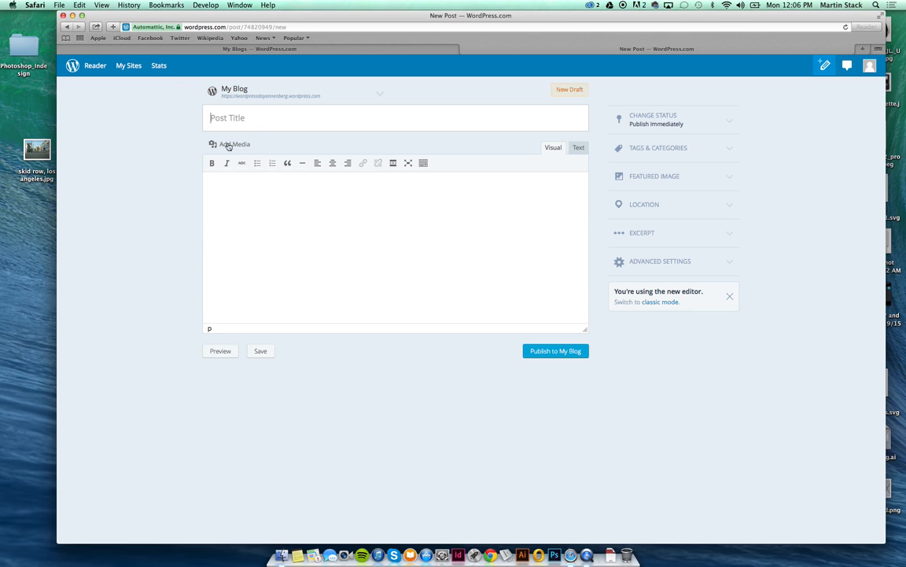
click(66, 27)
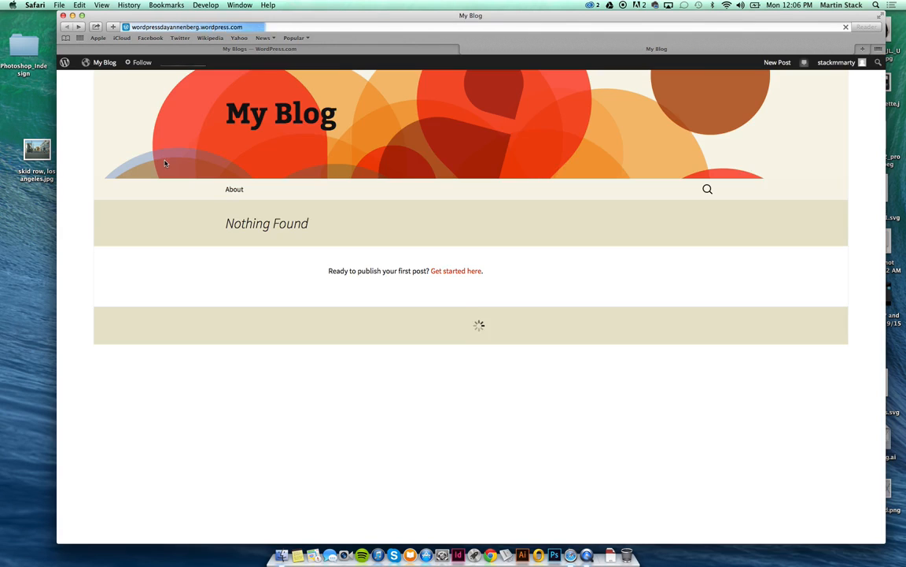
mouse_move(102, 64)
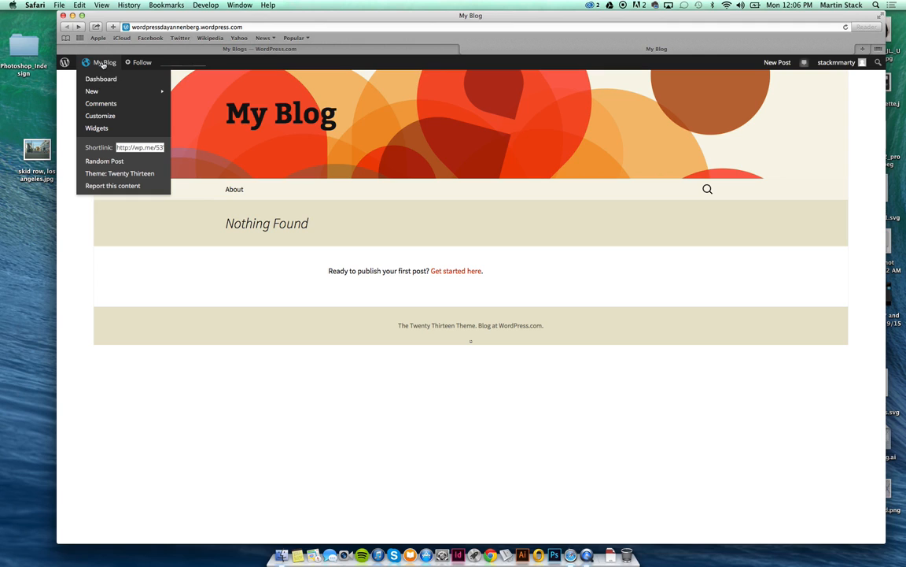
mouse_move(110, 95)
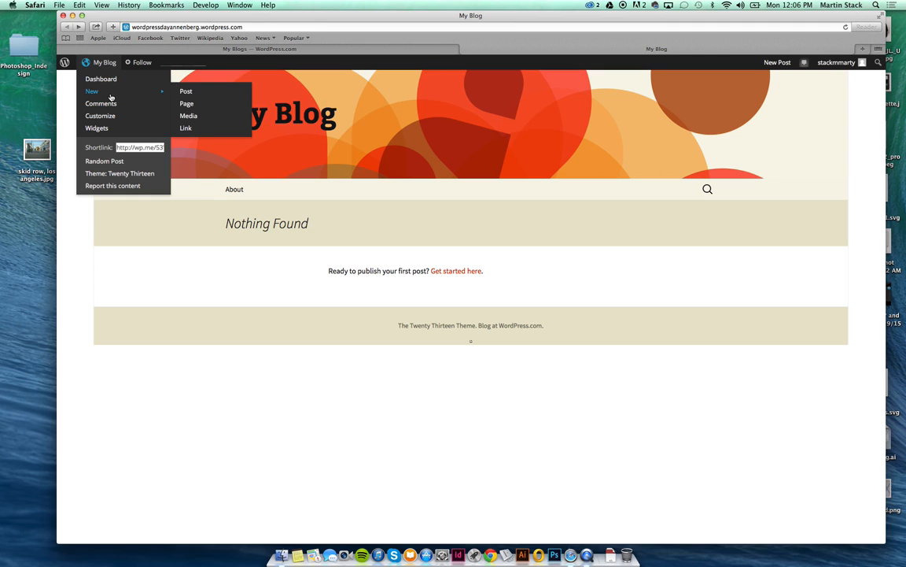
click(186, 92)
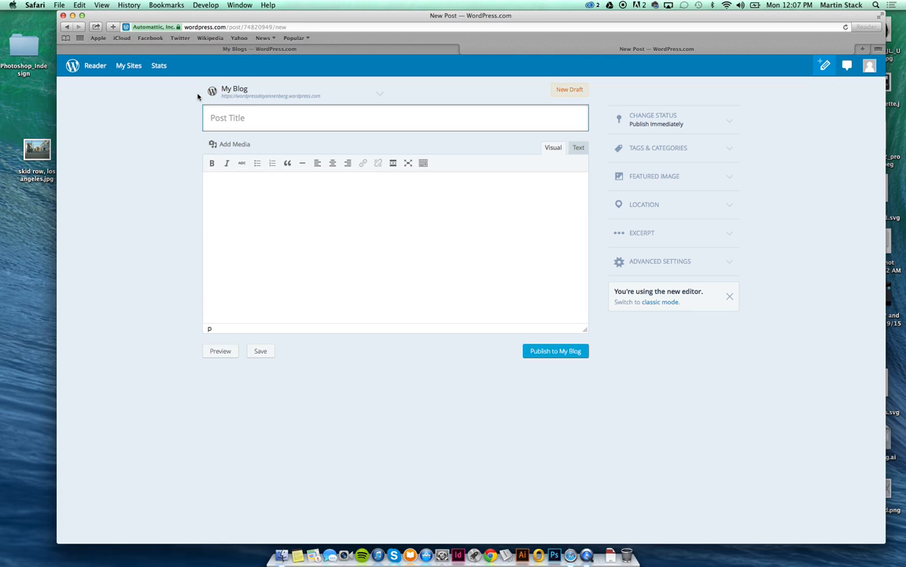
Title the post 'This is my first post' and write the first-session sentence as its body.
text(This is my first post)
key(Tab)
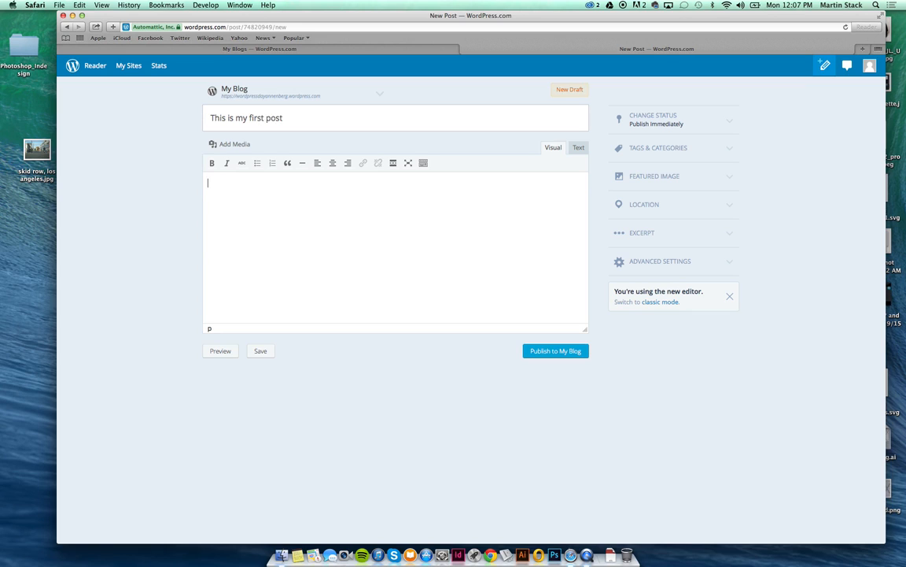
text(This is the first time I have run a se)
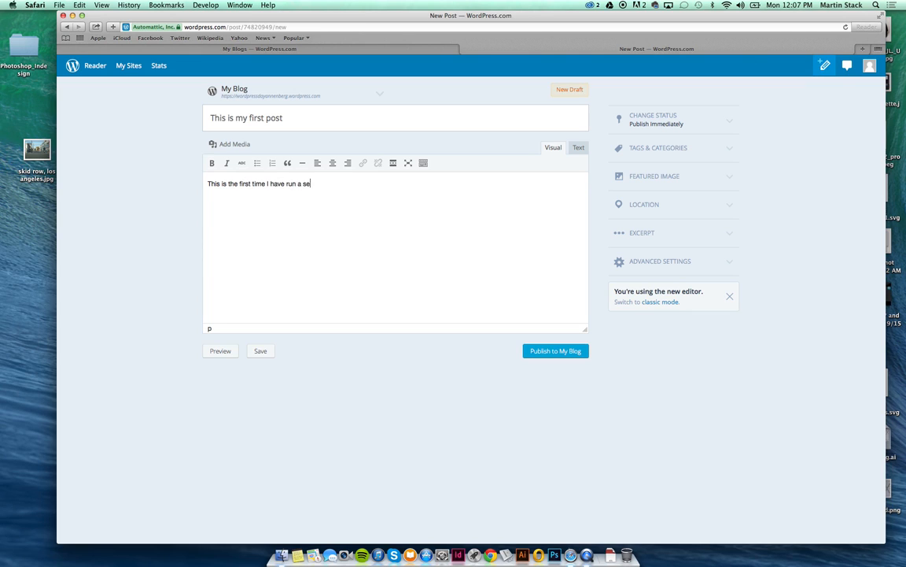
text(ssion on wordpress.com)
Show the editor's extra row of formatting options and select the body sentence.
click(261, 205)
drag(260, 205, 207, 202)
drag(408, 184, 252, 190)
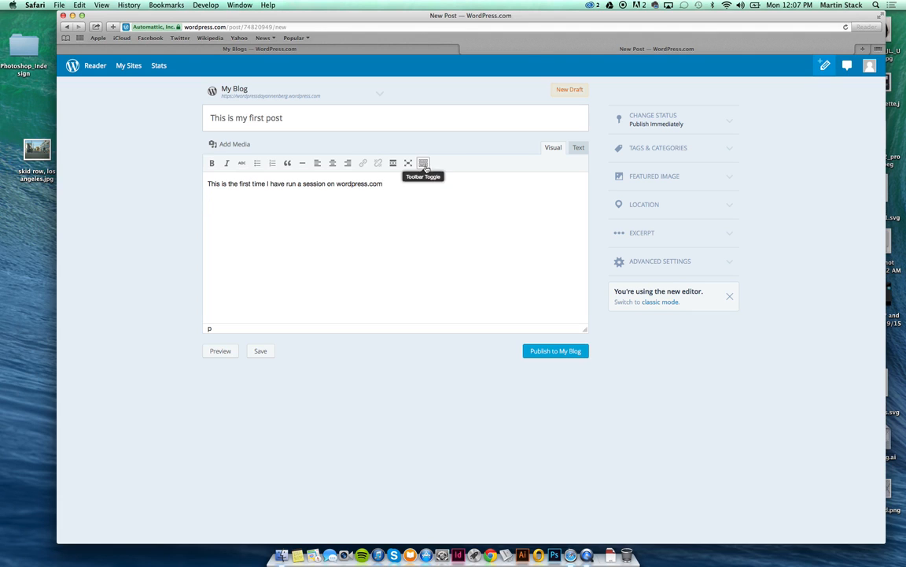
click(424, 164)
click(424, 163)
click(424, 164)
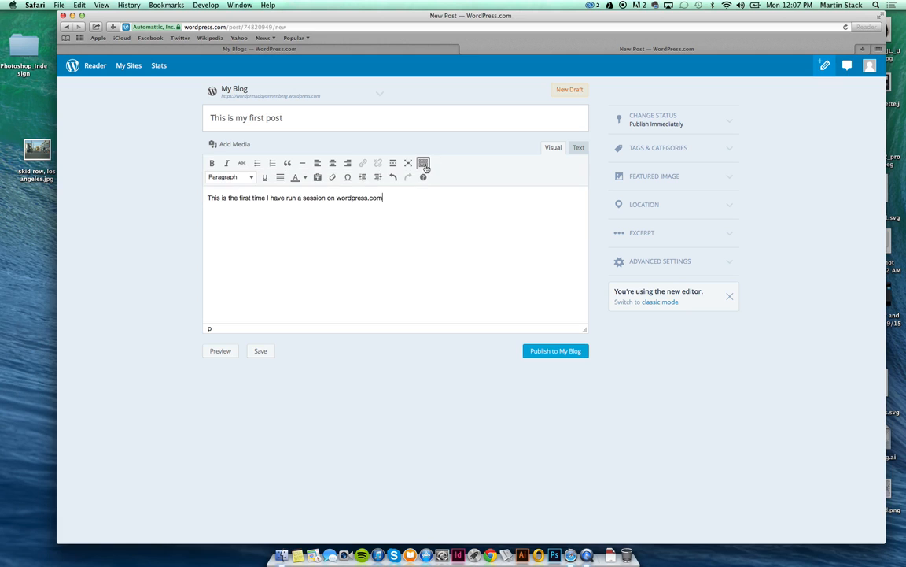
click(424, 164)
click(424, 164)
drag(386, 196, 203, 198)
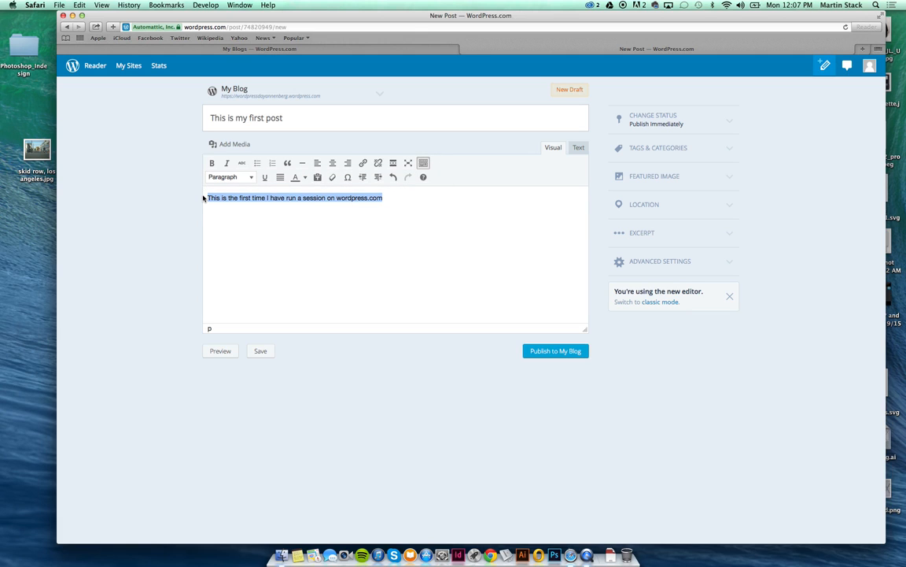
Add a Heading 1 line 'This is the title of my post' above the sentence, then open Add Media.
click(222, 203)
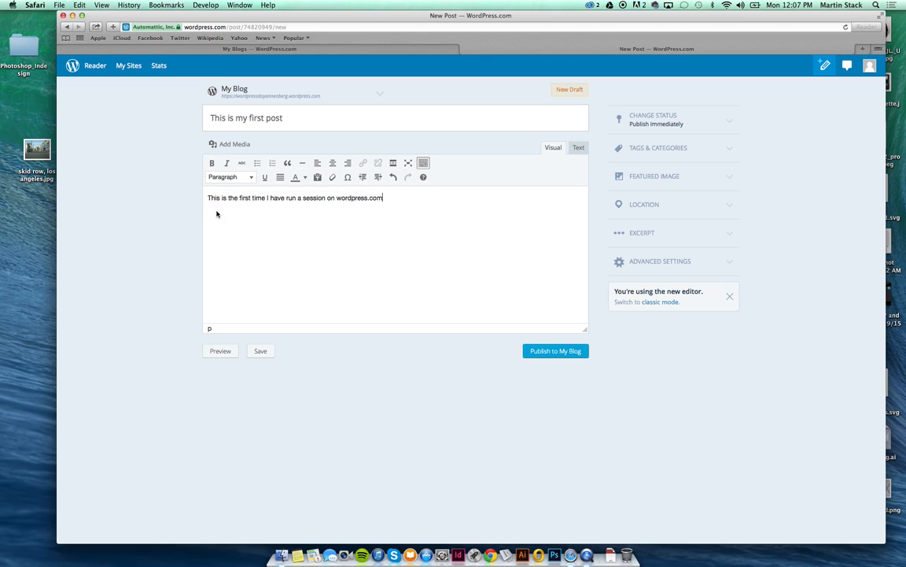
key(Return)
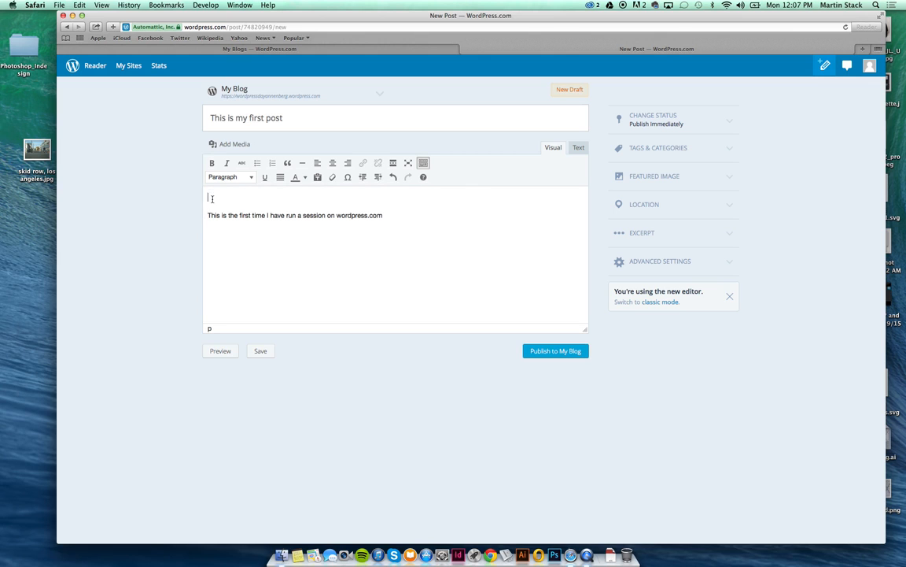
click(230, 177)
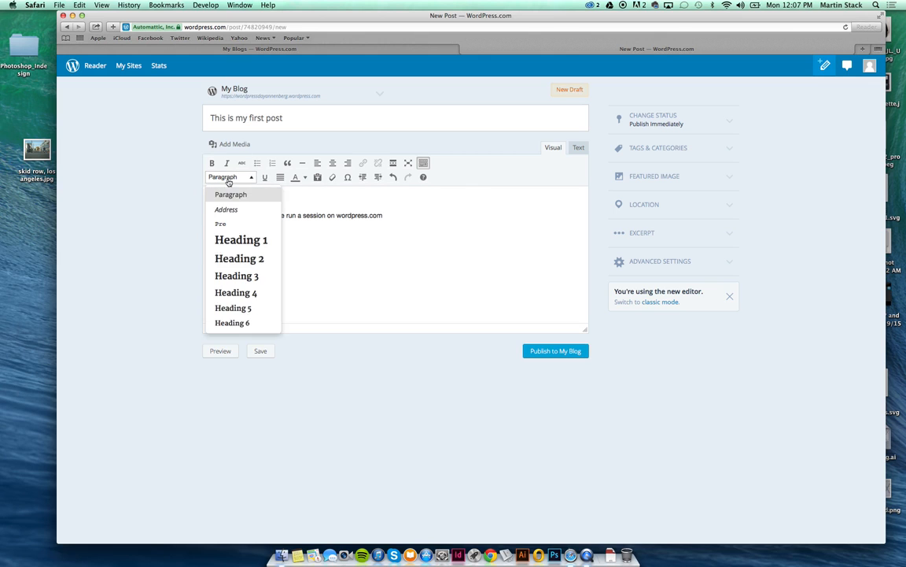
click(256, 238)
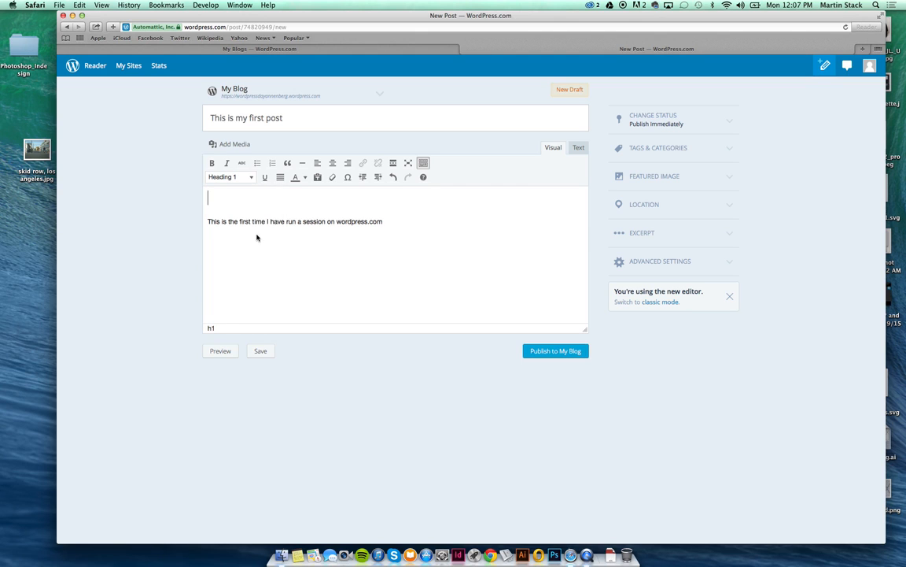
text(This is the title of my post)
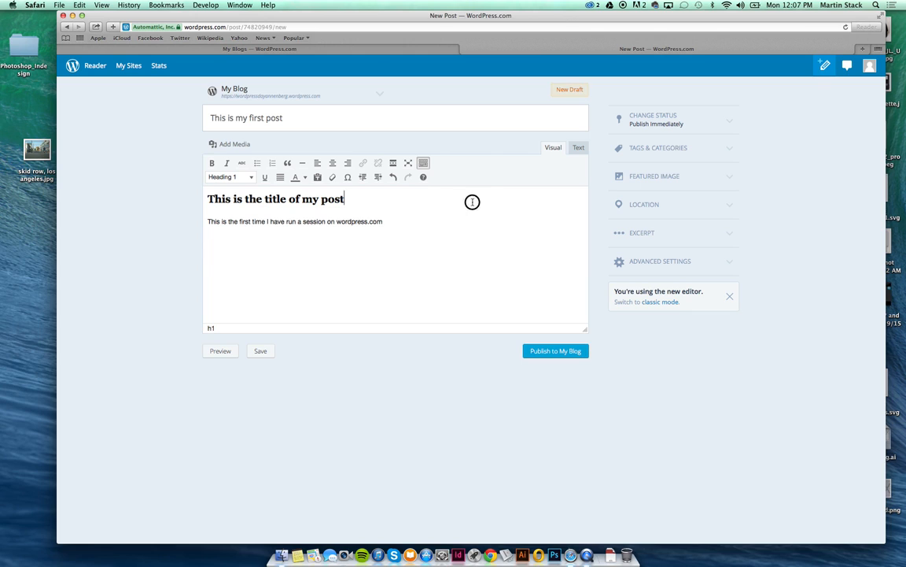
click(445, 232)
click(246, 150)
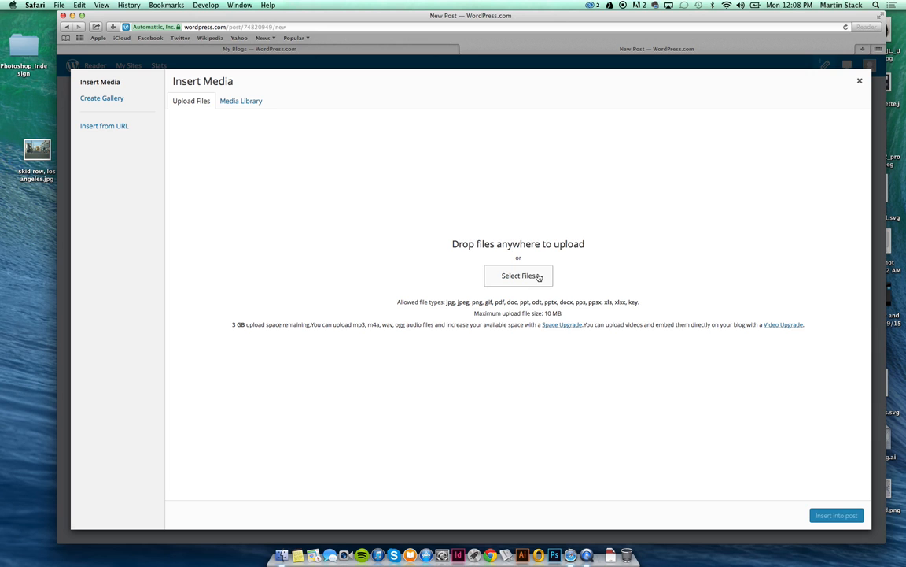
Upload the Santa Monica sunset JPG from the desktop into Insert Media.
drag(667, 15, 480, 34)
drag(767, 144, 323, 241)
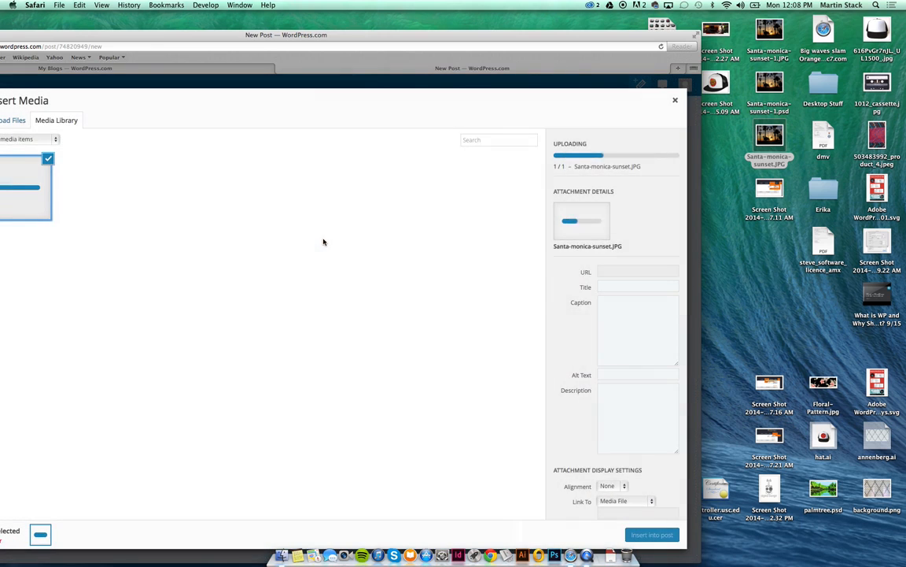
drag(229, 35, 385, 6)
Set description 'This is a shot of Santa Monica as Dusk' and caption 'This was last tuesday night in Santa Monica'.
click(808, 302)
click(808, 302)
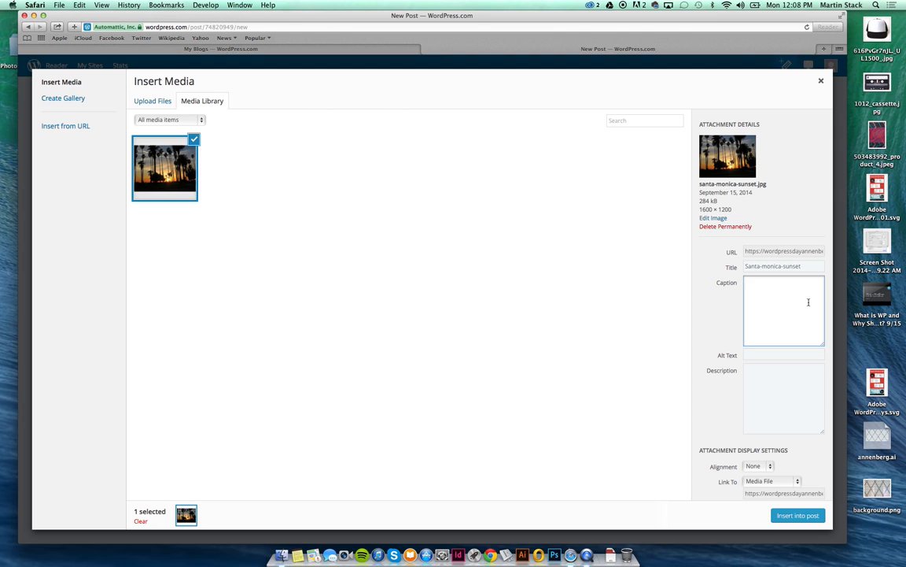
text(This is a shot of Santa Monica as)
text( Dusk.)
drag(800, 297, 722, 280)
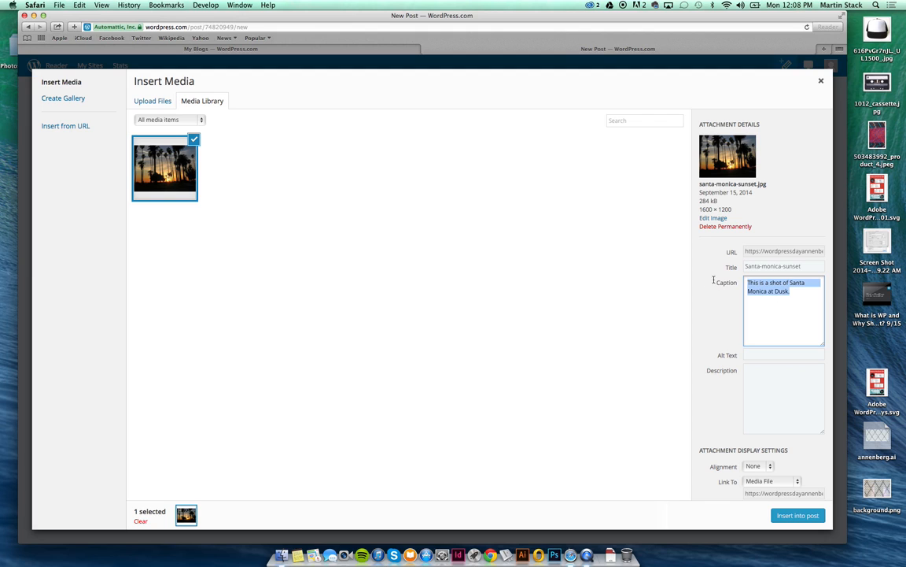
key(super+x)
click(795, 377)
key(super+v)
click(781, 297)
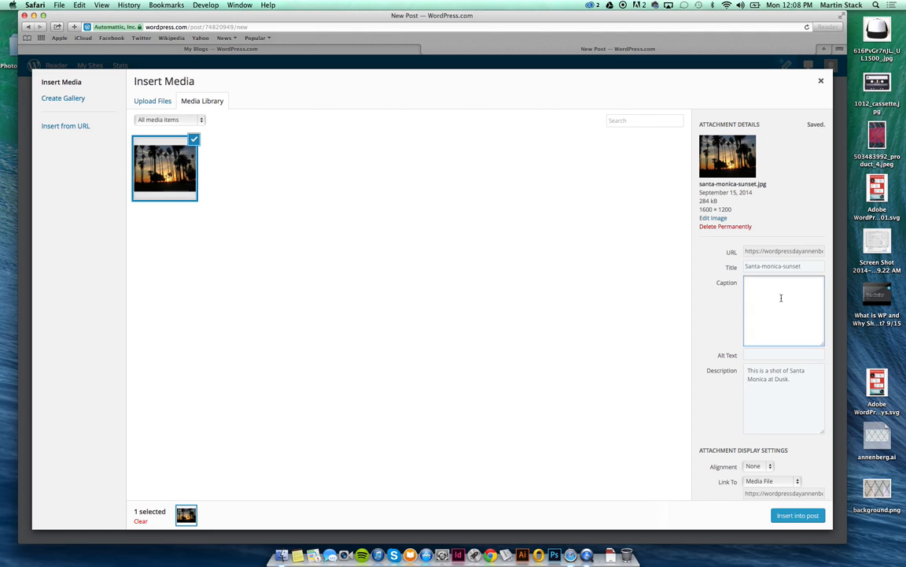
text(This was last tuesday night in Santa Monica)
Give the image the alt text 'Dusk in Santa Moncia.'.
click(805, 354)
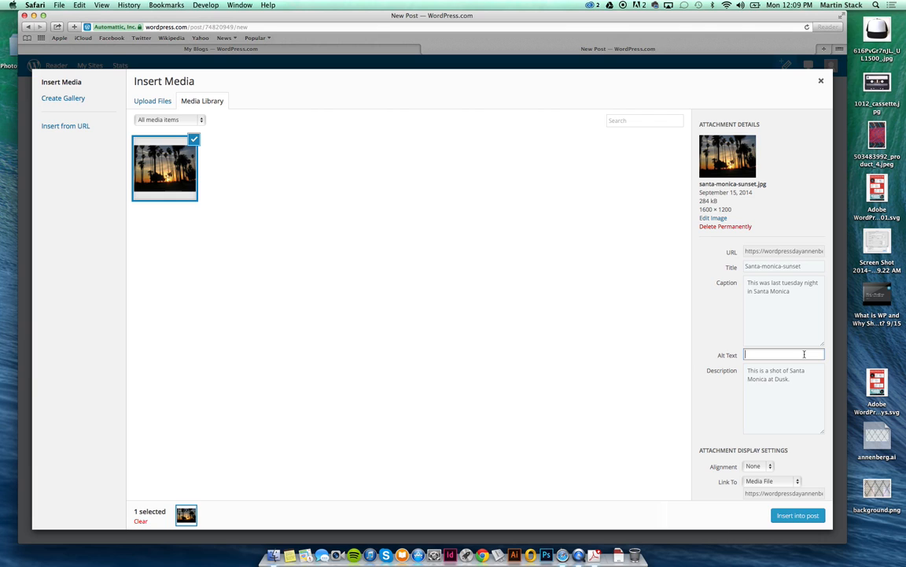
text(Night)
key(BackSpace)
key(BackSpace)
key(BackSpace)
key(BackSpace)
key(BackSpace)
text(Dusk in Santa Moncia.)
click(796, 463)
Keep alignment None and link to Media File, then insert the photo into the post.
click(767, 466)
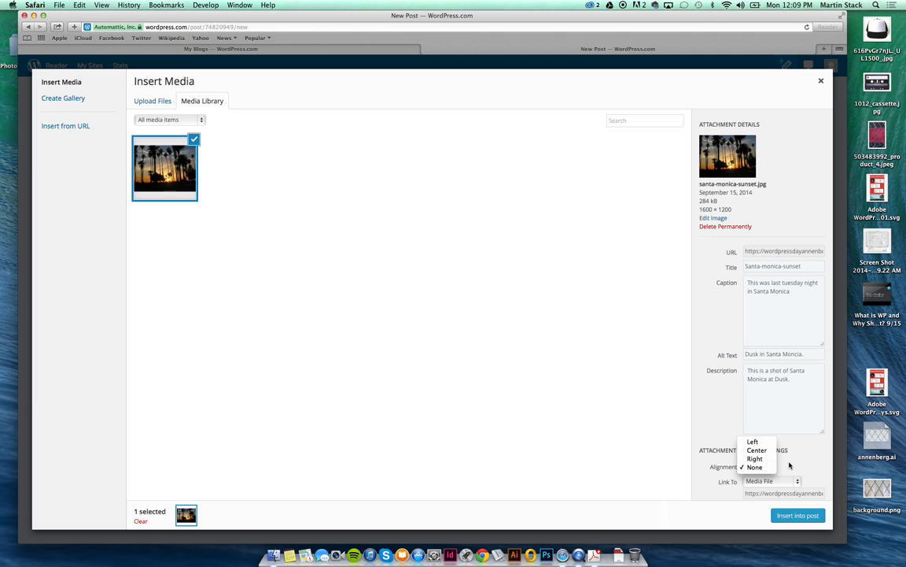
click(768, 467)
click(798, 480)
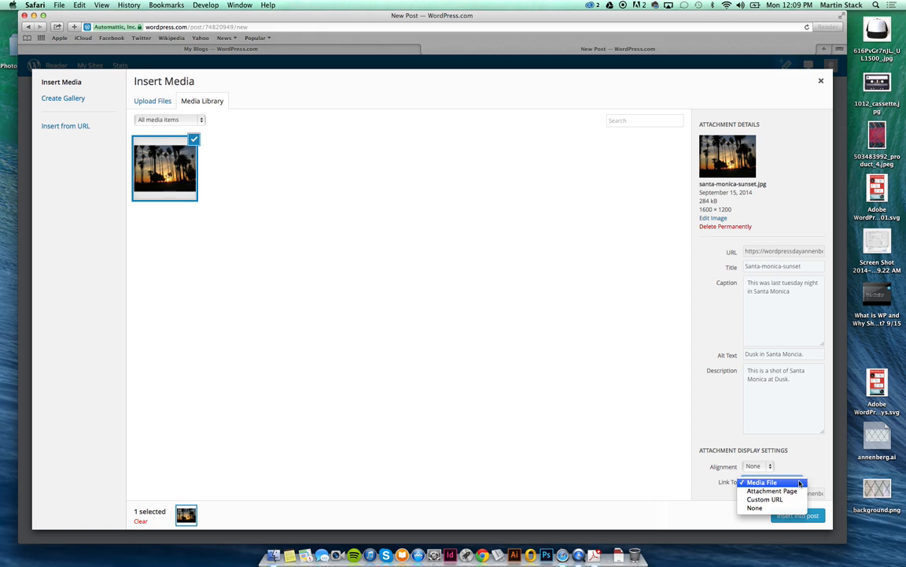
click(808, 447)
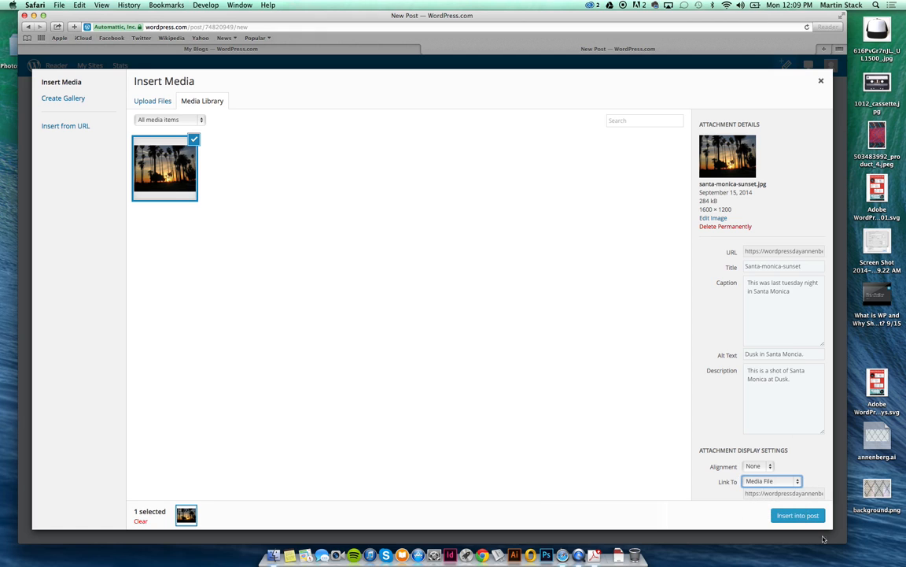
click(800, 516)
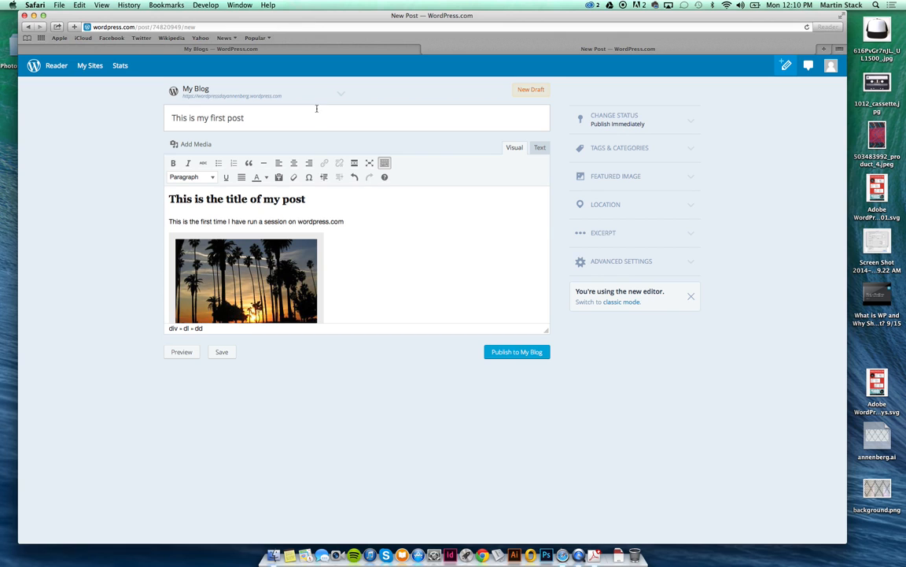
Publish 'This is my first post' to My Blog and view it live.
scroll(378, 203, down, 2)
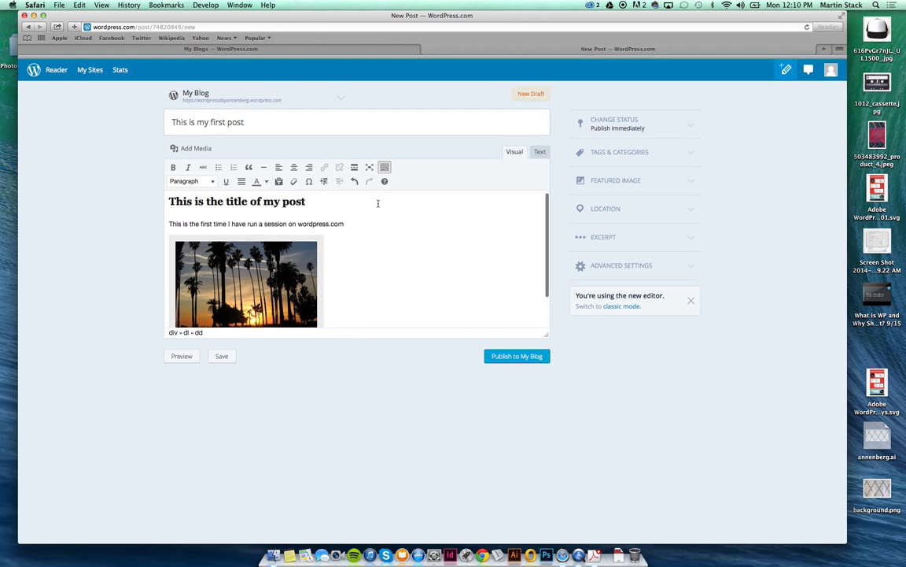
click(525, 355)
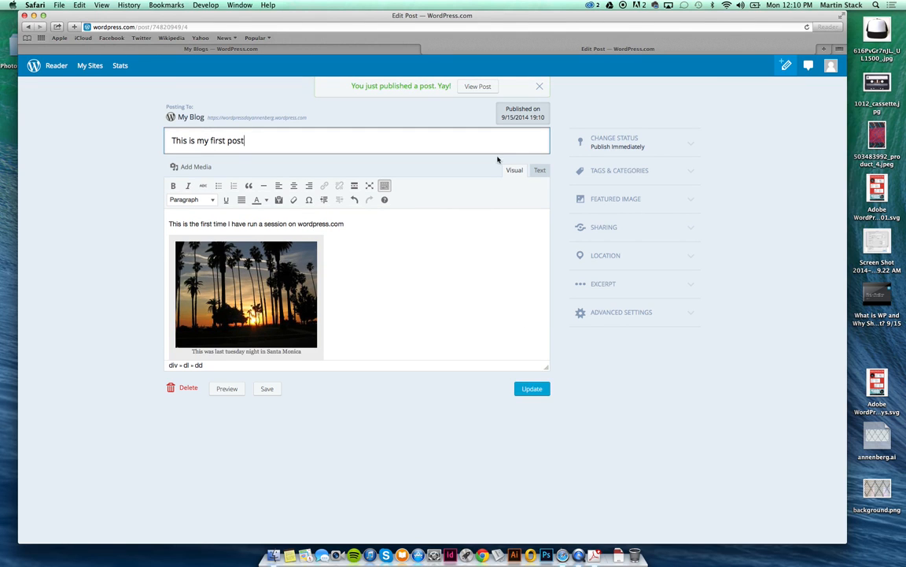
click(473, 87)
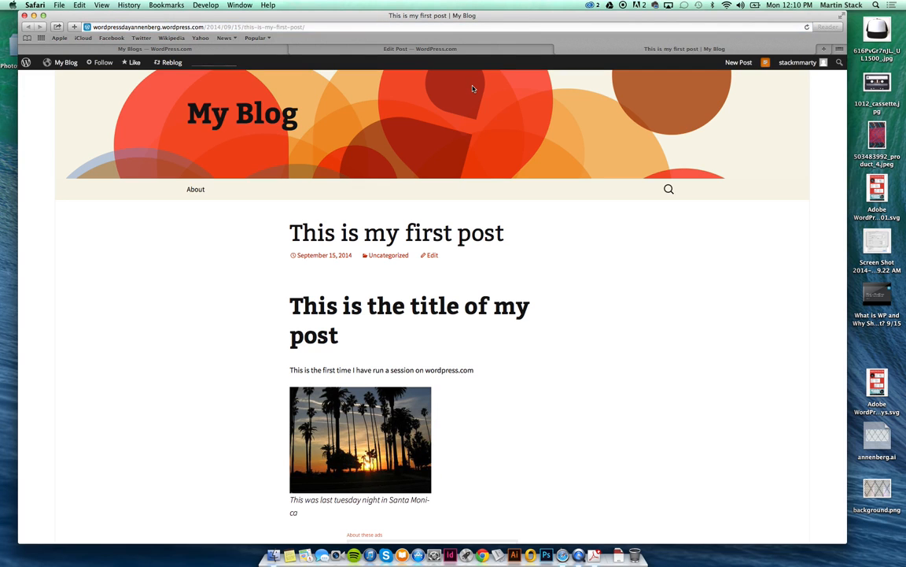
Scroll the live post to review its heading, sentence and captioned sunset photo.
scroll(631, 140, down, 2)
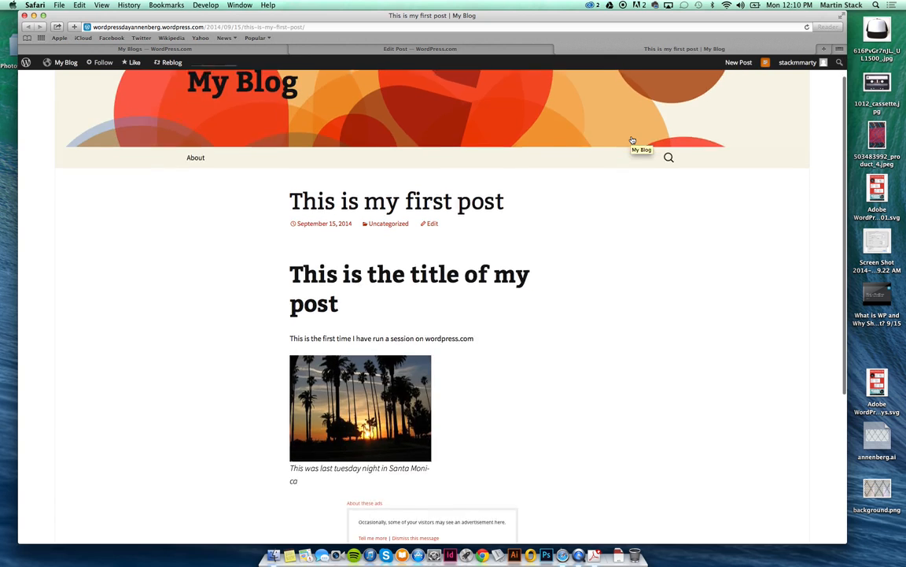
scroll(632, 140, up, 2)
scroll(632, 141, down, 2)
scroll(632, 140, down, 1)
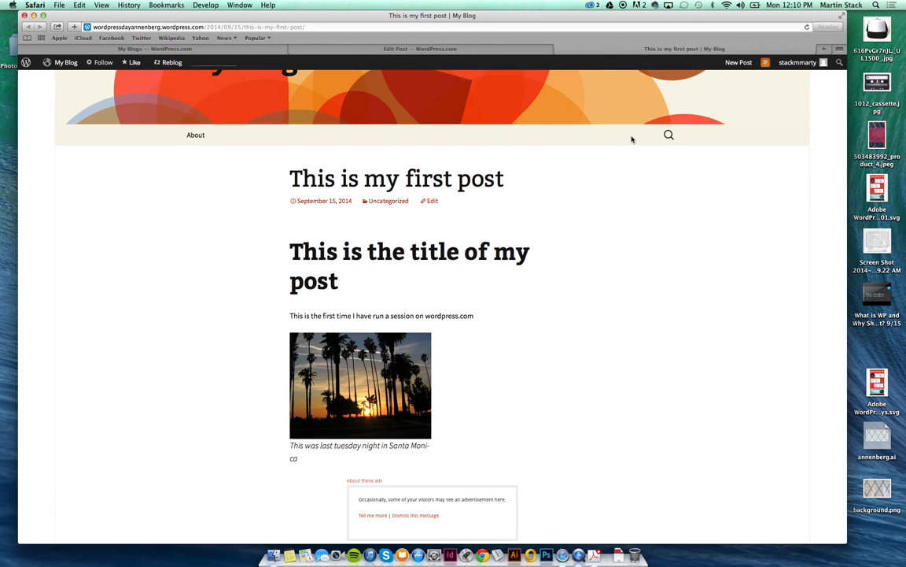
scroll(632, 140, up, 3)
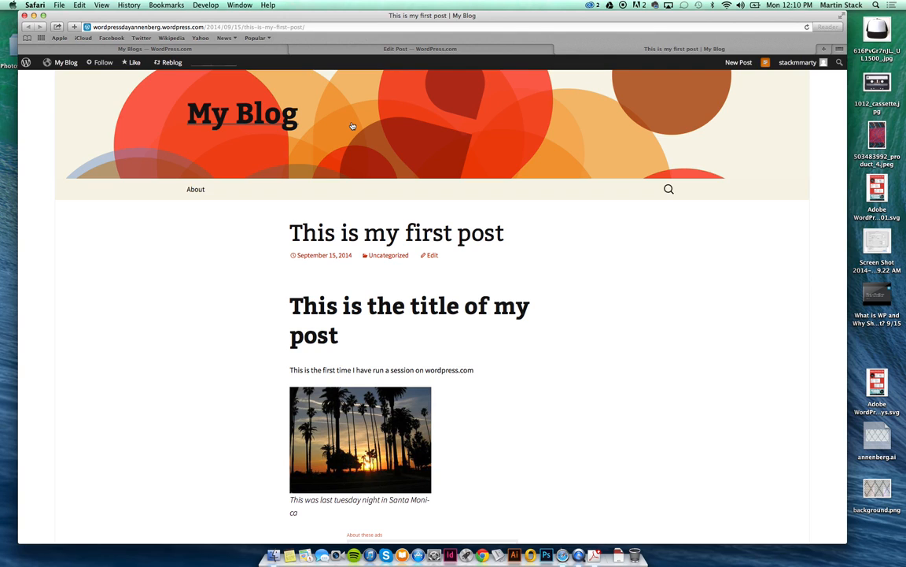
Go to the My Blog dashboard and open Appearance > Themes.
mouse_move(73, 67)
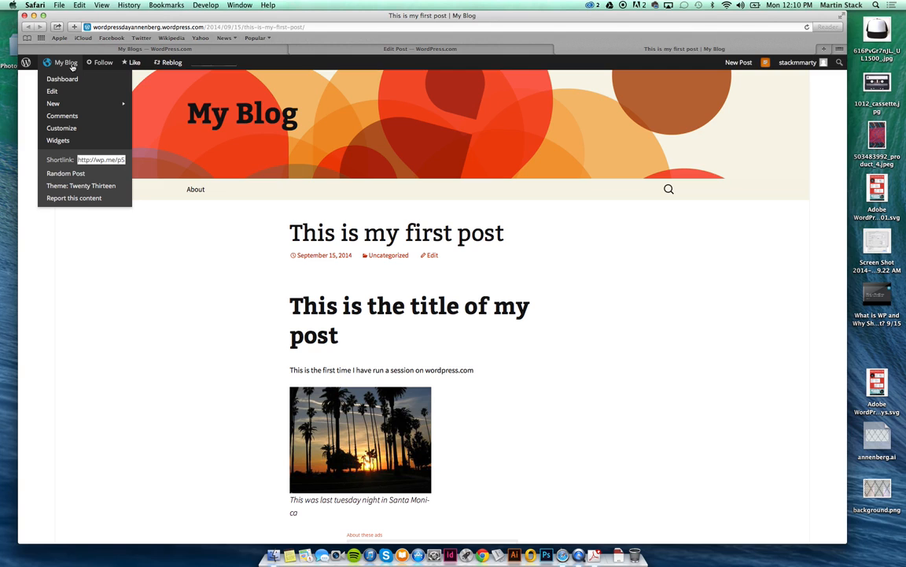
click(73, 67)
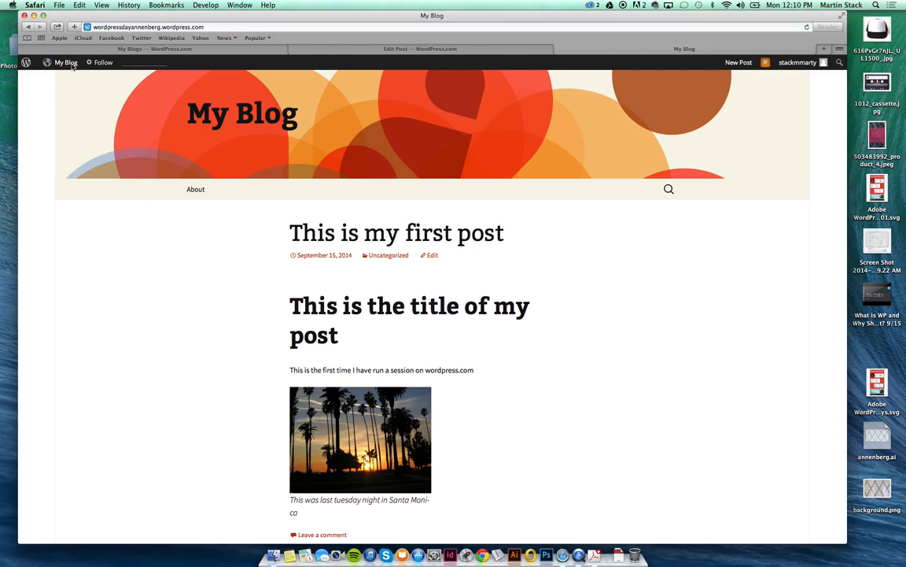
mouse_move(63, 62)
click(63, 80)
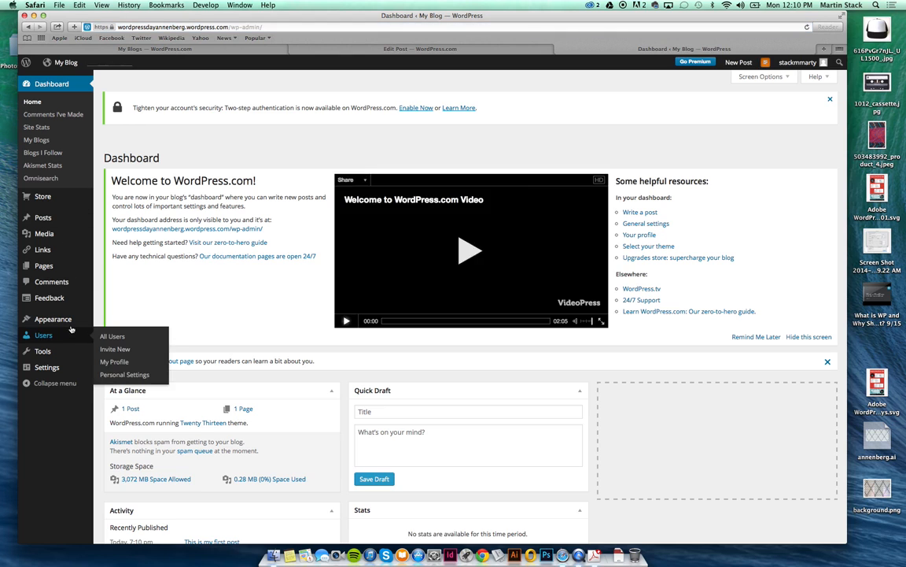
mouse_move(70, 322)
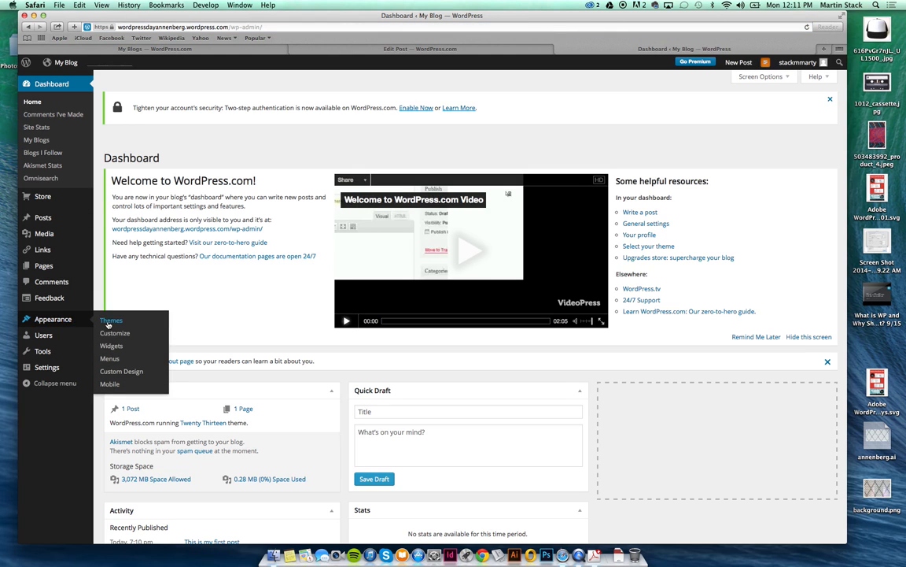
click(108, 322)
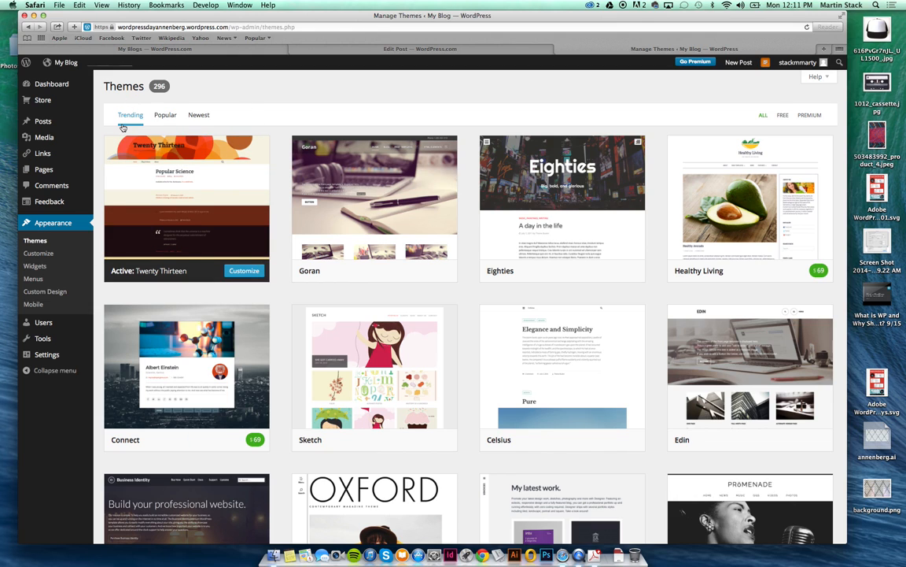
Scroll the themes gallery and open a live preview of My Blog in Edin.
right_click(123, 128)
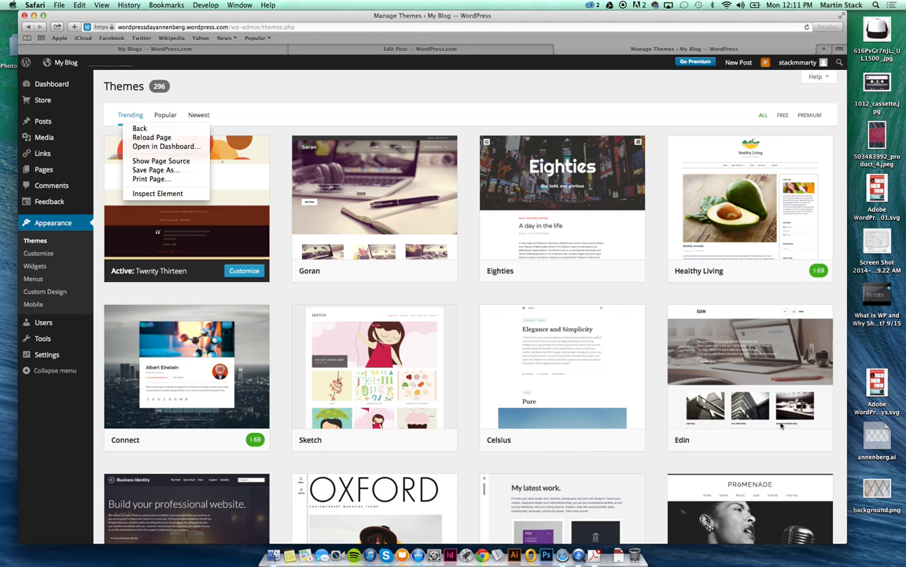
click(687, 375)
scroll(651, 467, down, 3)
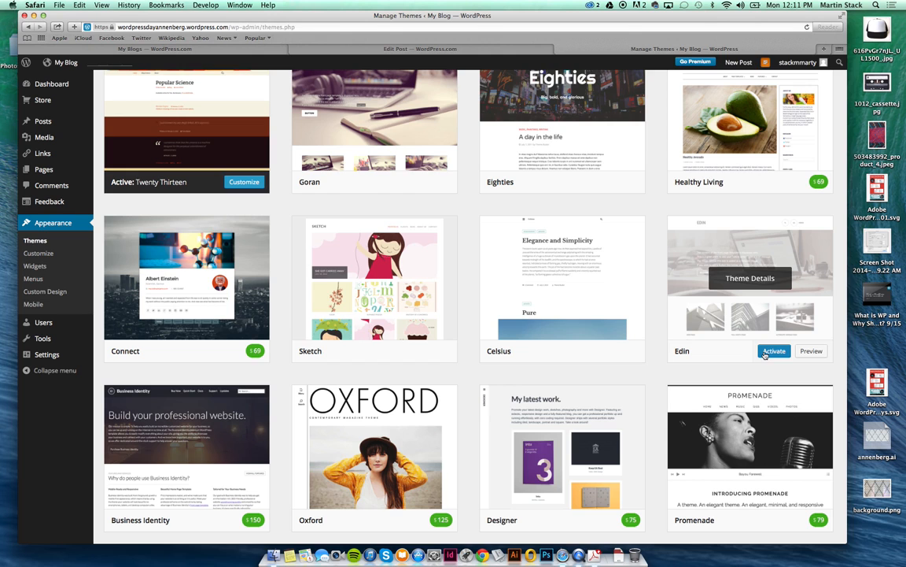
click(808, 352)
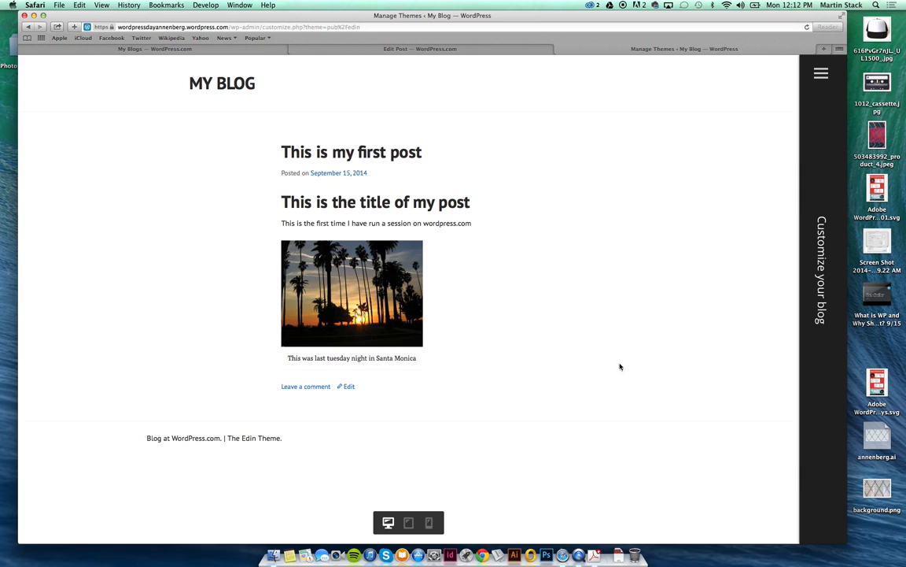
Try Edin's featured and extra colour palettes, settling on the purple palette.
mouse_move(820, 75)
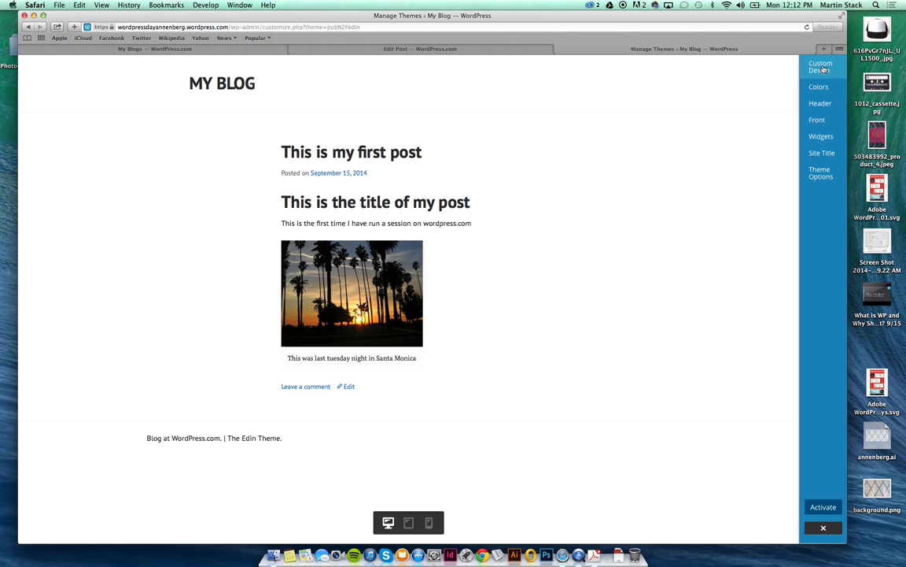
click(819, 86)
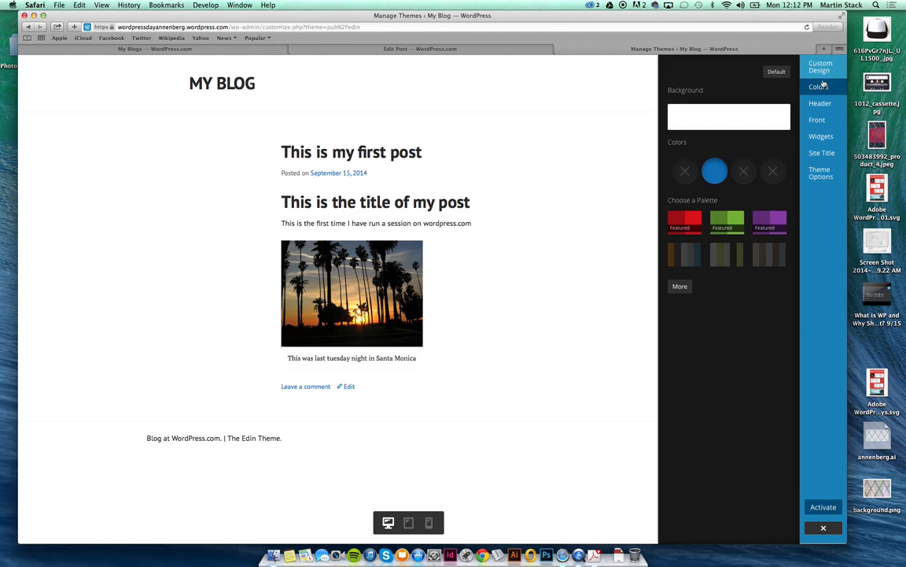
click(823, 88)
click(819, 87)
click(716, 170)
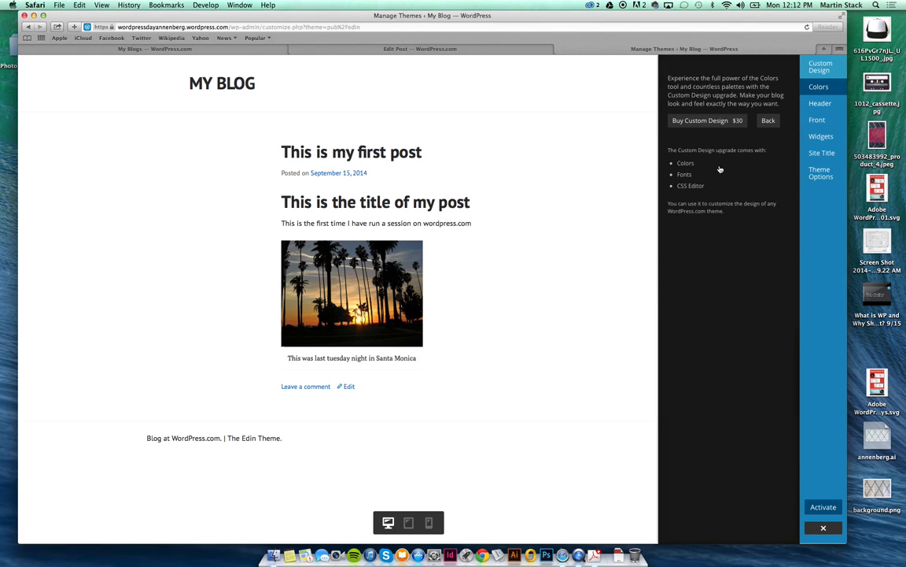
click(769, 122)
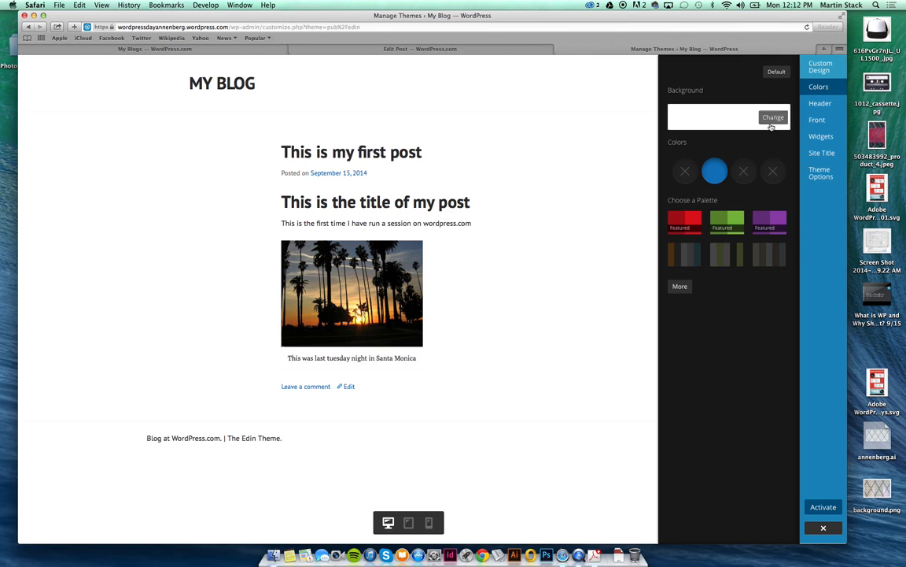
click(735, 221)
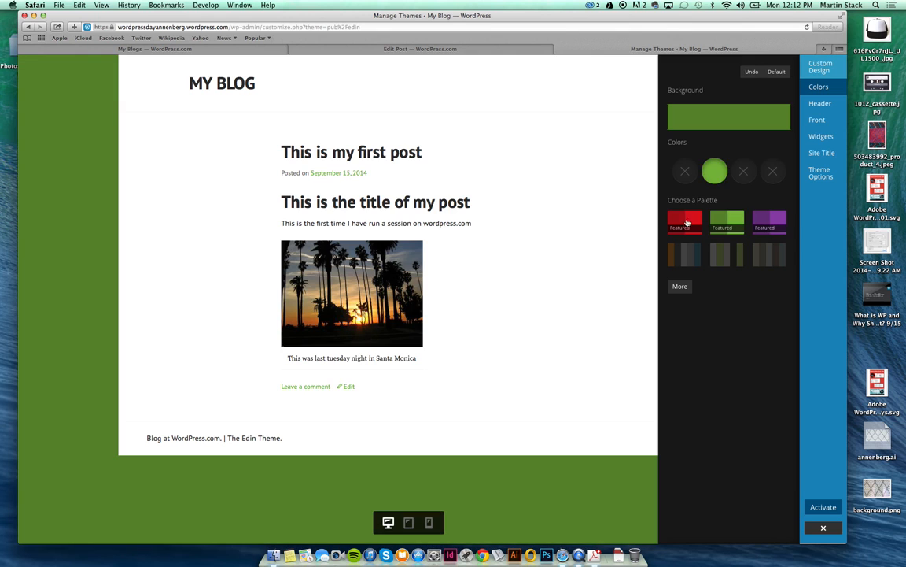
click(676, 222)
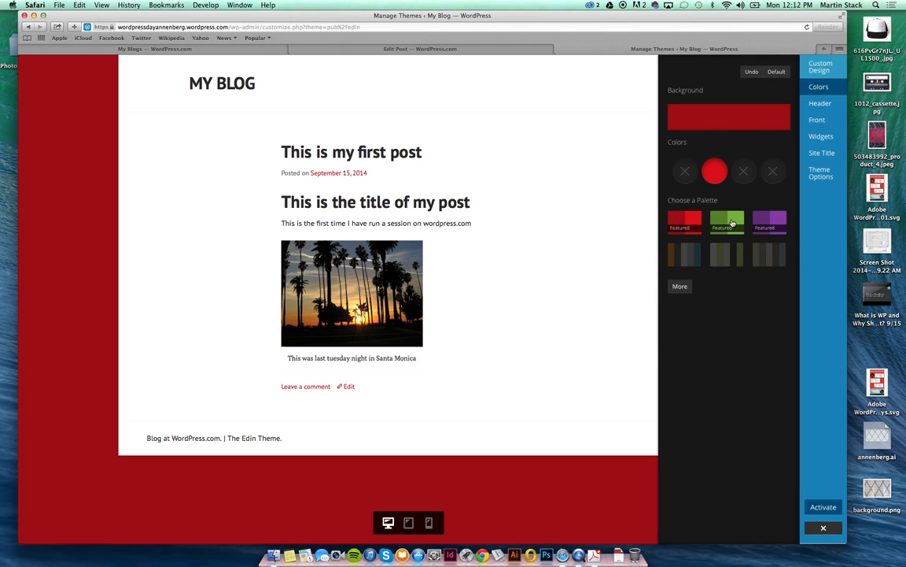
click(732, 223)
click(768, 221)
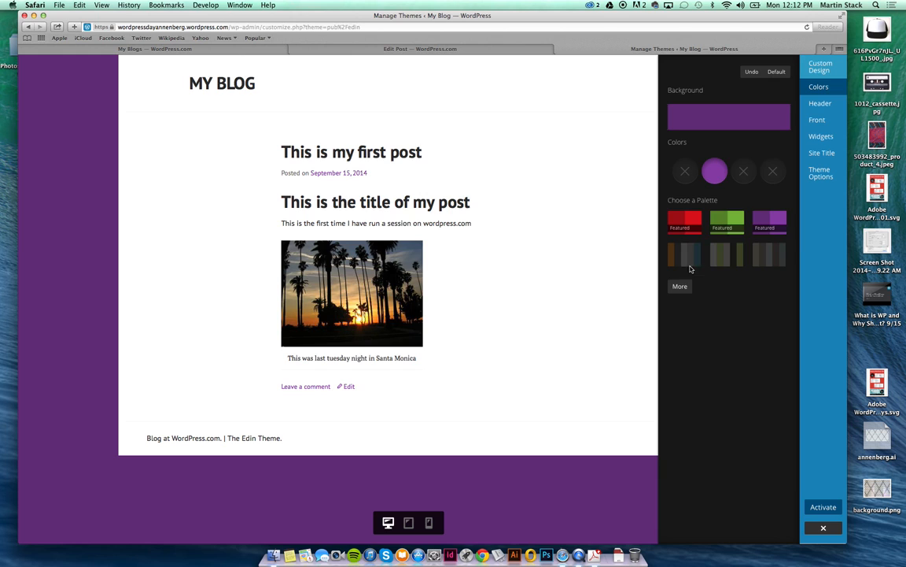
click(680, 287)
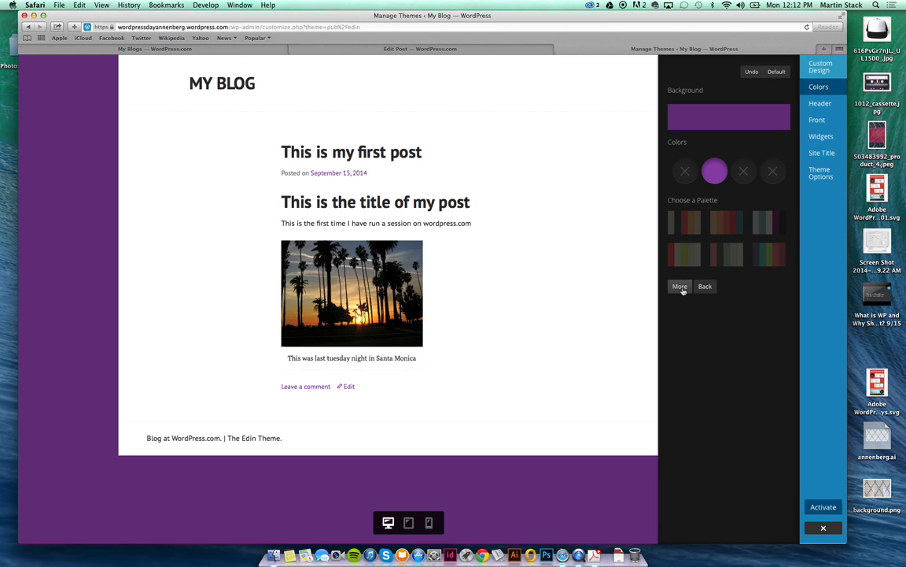
click(680, 287)
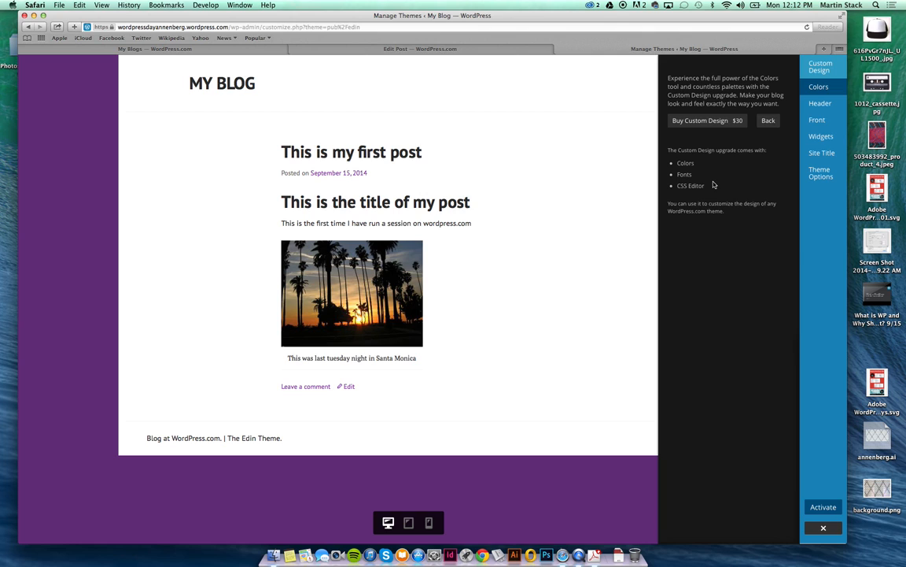
click(769, 122)
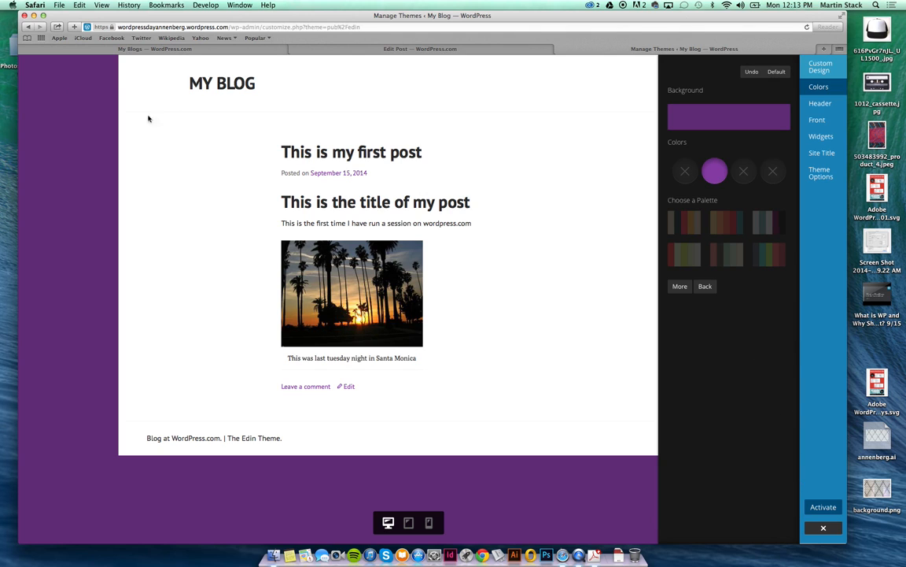
Close the Edin customizer, bringing up the unsaved-changes warning.
click(27, 27)
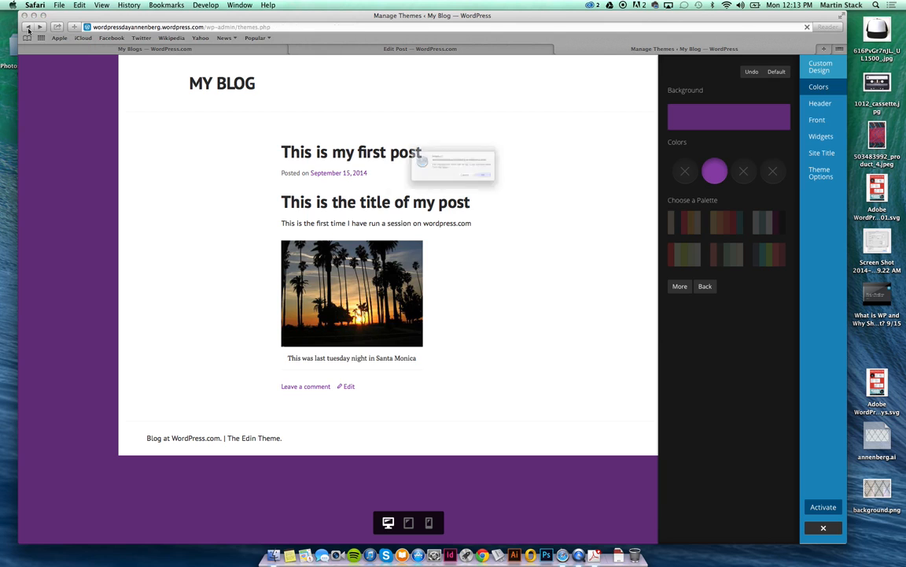
click(480, 190)
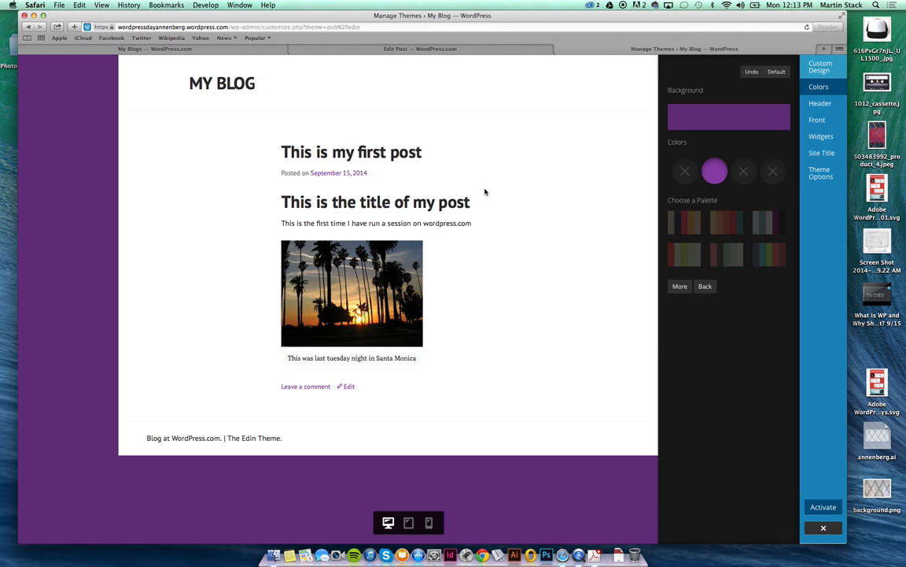
click(824, 528)
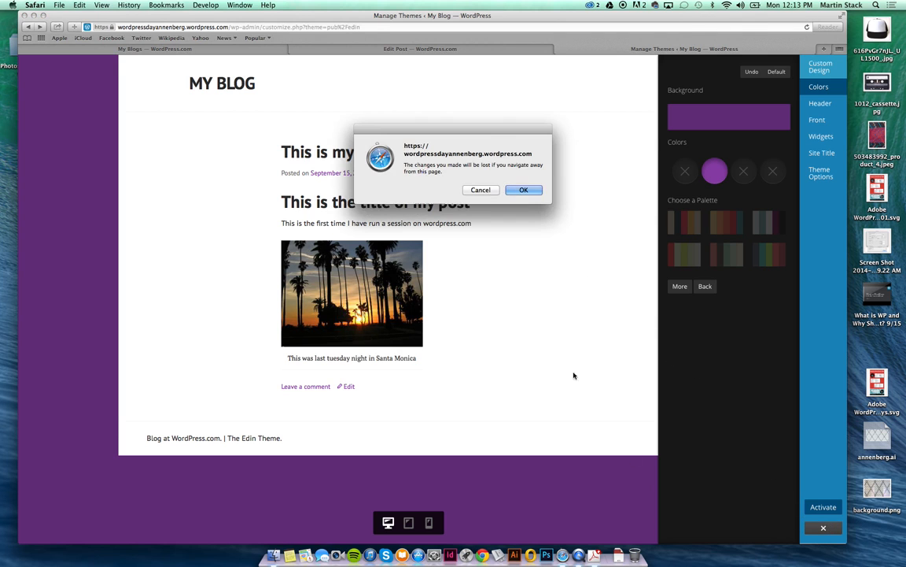
Discard the Edin colour changes and view the blog's front page.
click(523, 191)
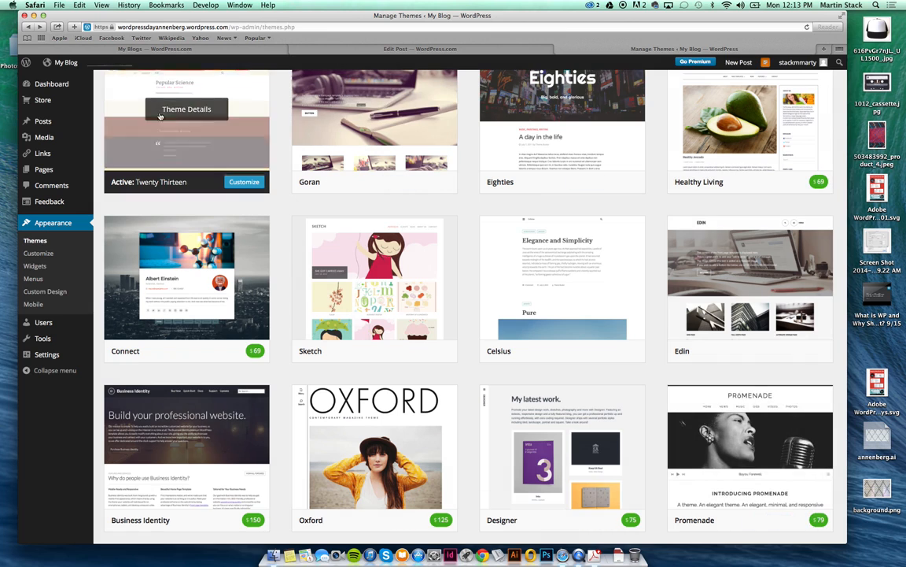
click(63, 63)
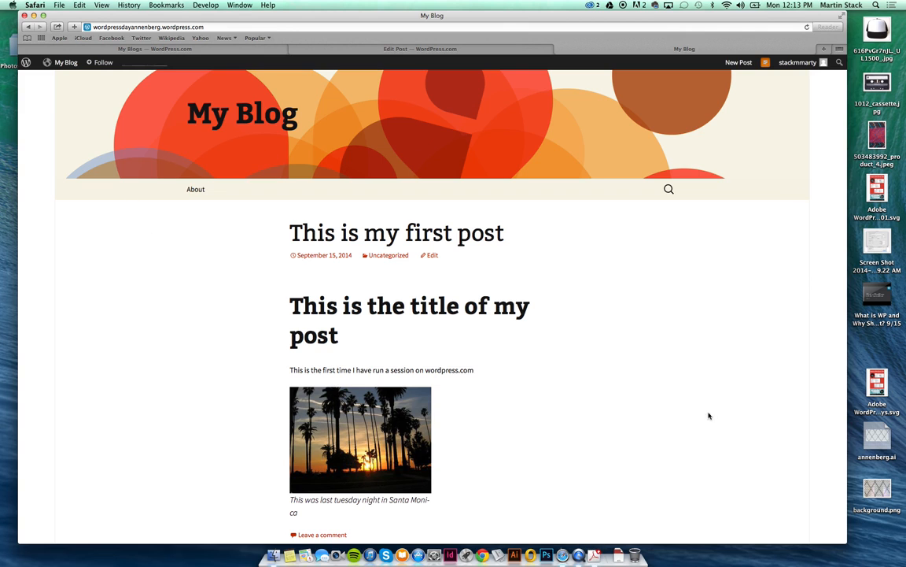
scroll(698, 410, down, 3)
scroll(698, 410, up, 3)
Go to the dashboard's Appearance > Themes list.
mouse_move(62, 63)
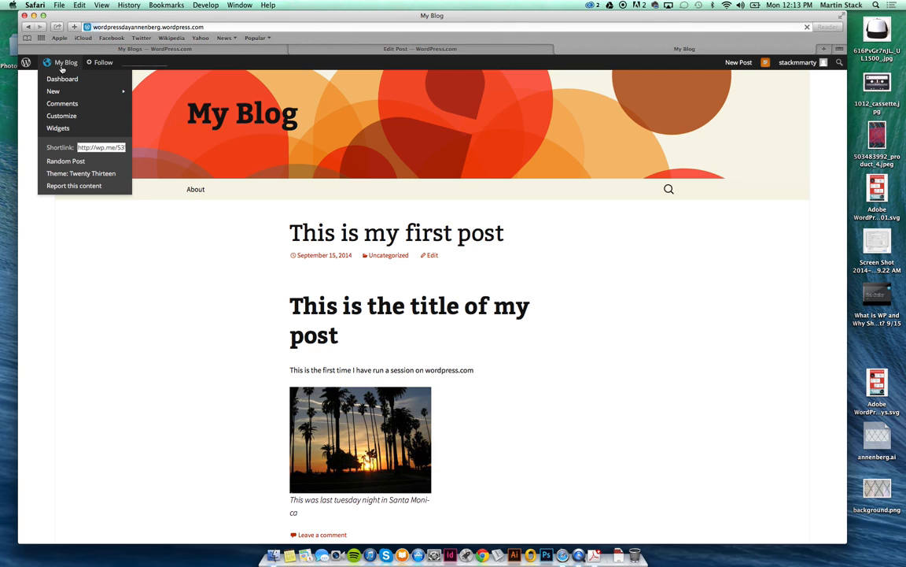
click(59, 80)
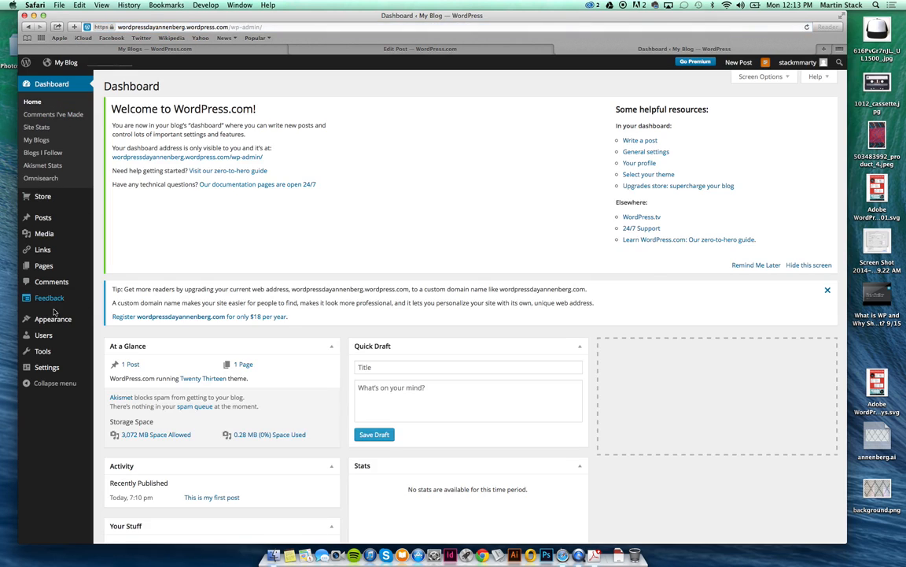
mouse_move(50, 319)
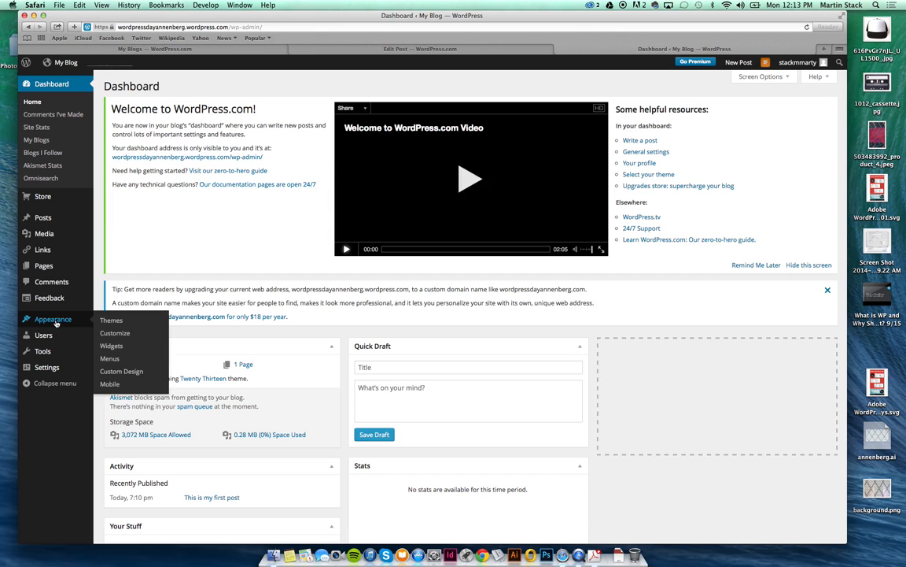
click(118, 321)
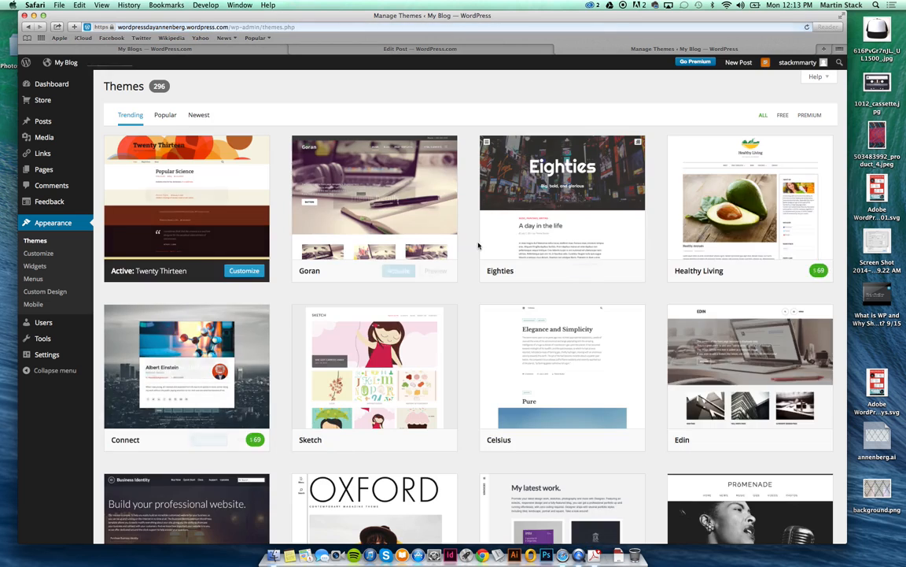
Glance at the Edin preview, then open the Eighties theme live preview instead.
scroll(767, 445, down, 2)
scroll(767, 445, down, 1)
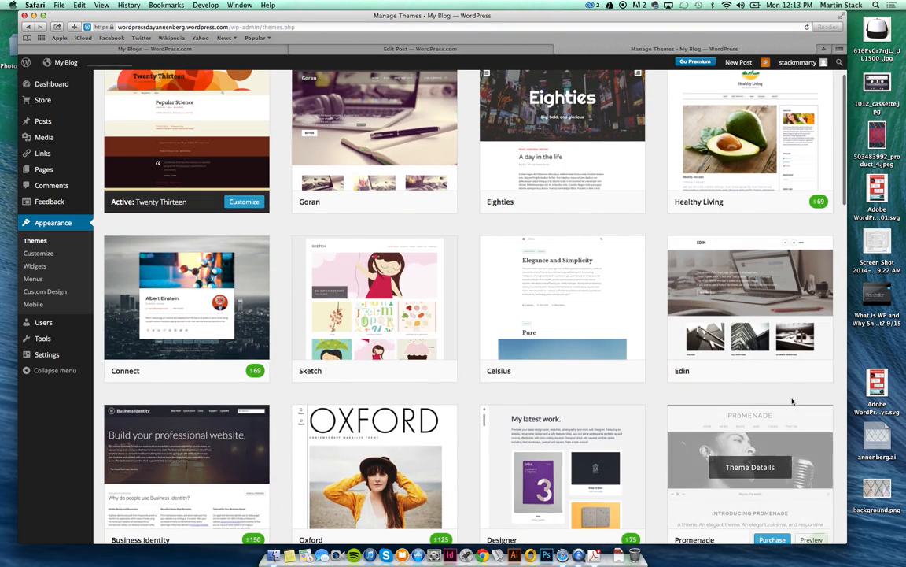
click(812, 372)
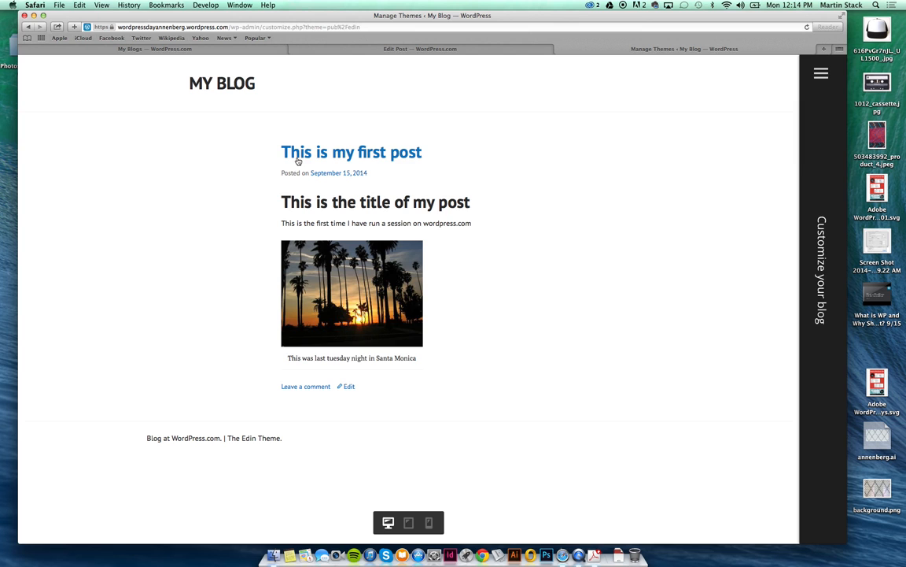
click(26, 26)
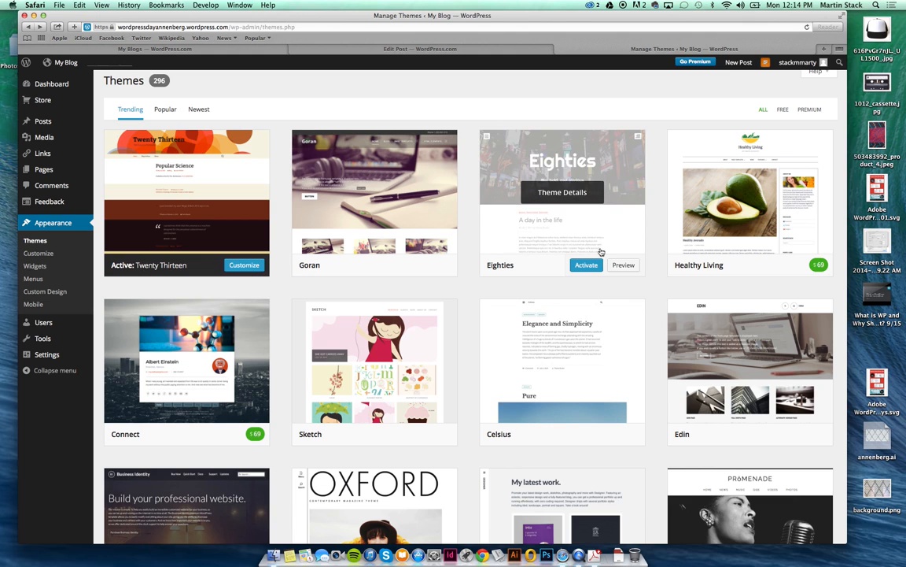
click(621, 265)
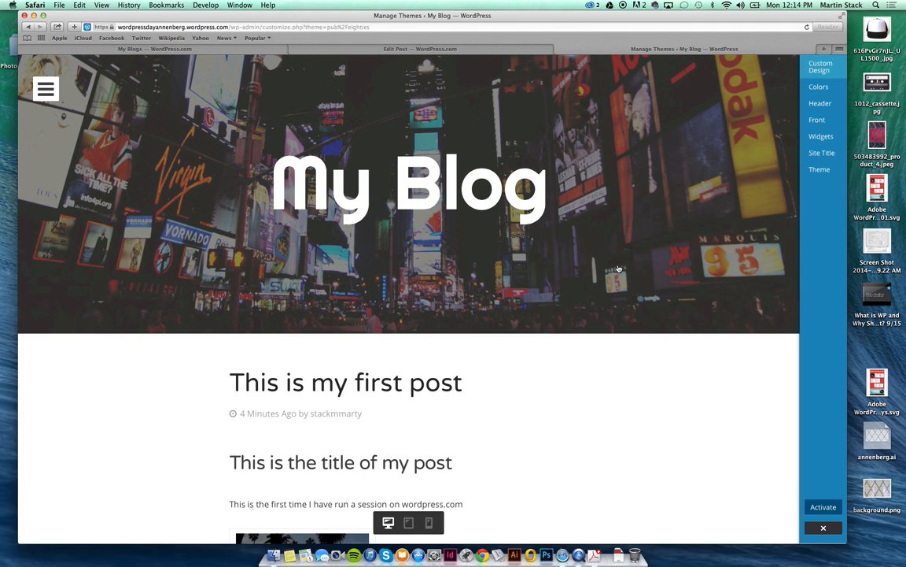
scroll(618, 269, down, 5)
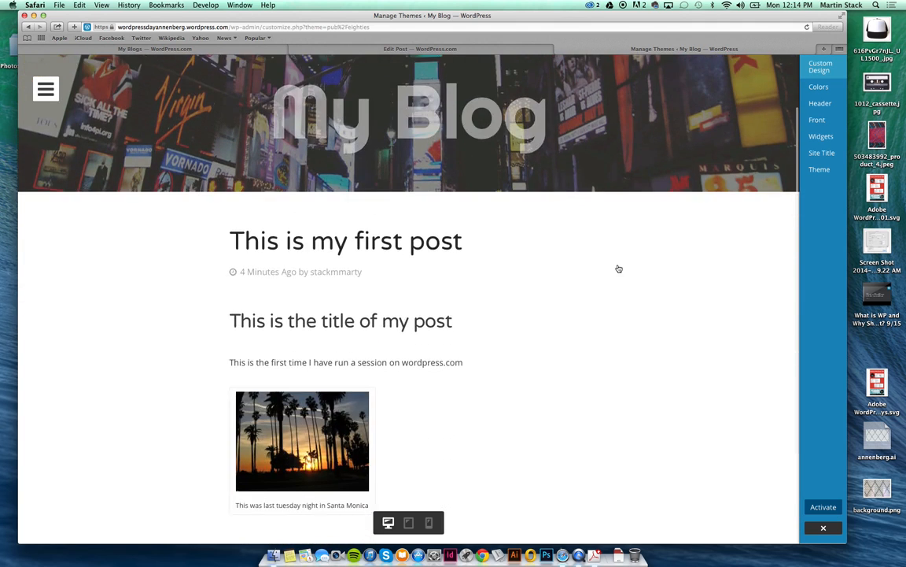
scroll(618, 269, up, 5)
scroll(619, 269, down, 3)
scroll(618, 269, up, 3)
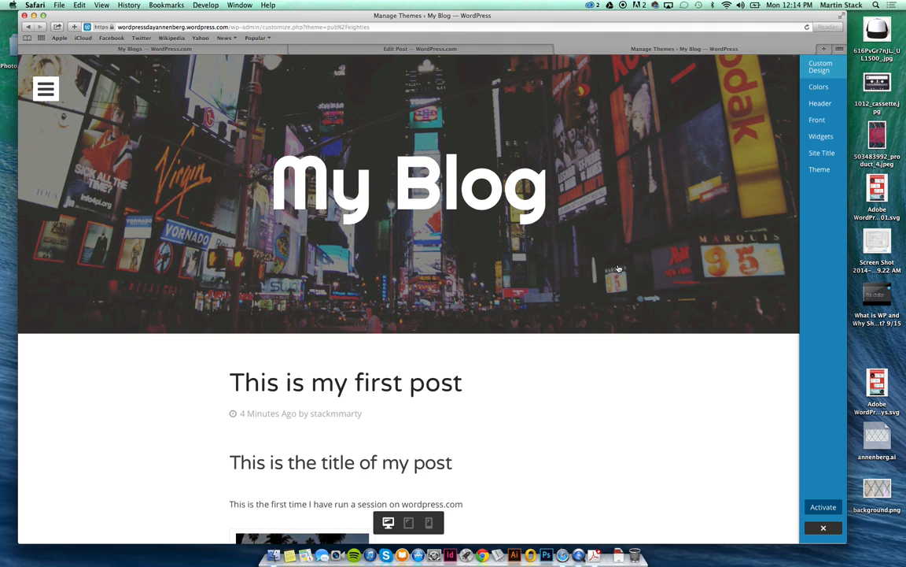
scroll(564, 366, down, 5)
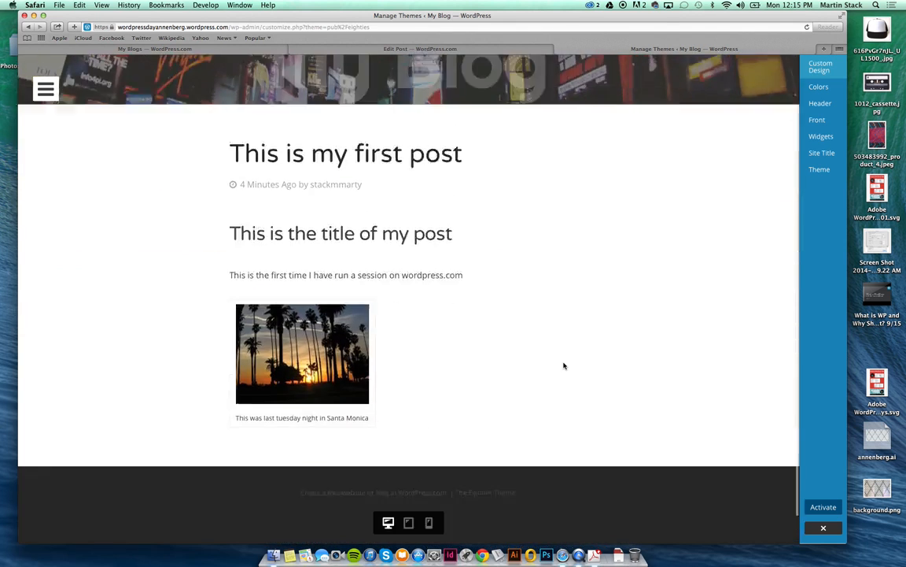
scroll(564, 366, up, 5)
scroll(565, 365, down, 5)
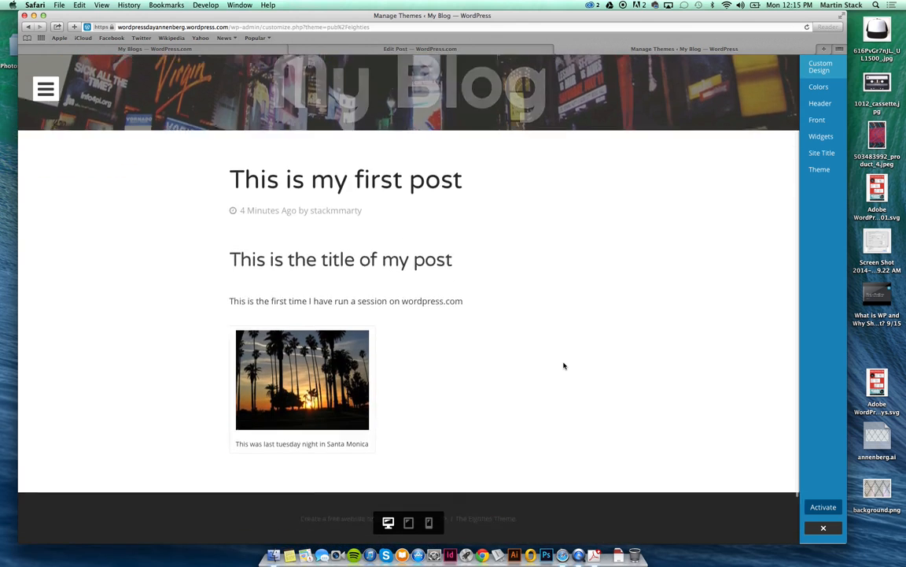
scroll(564, 366, up, 4)
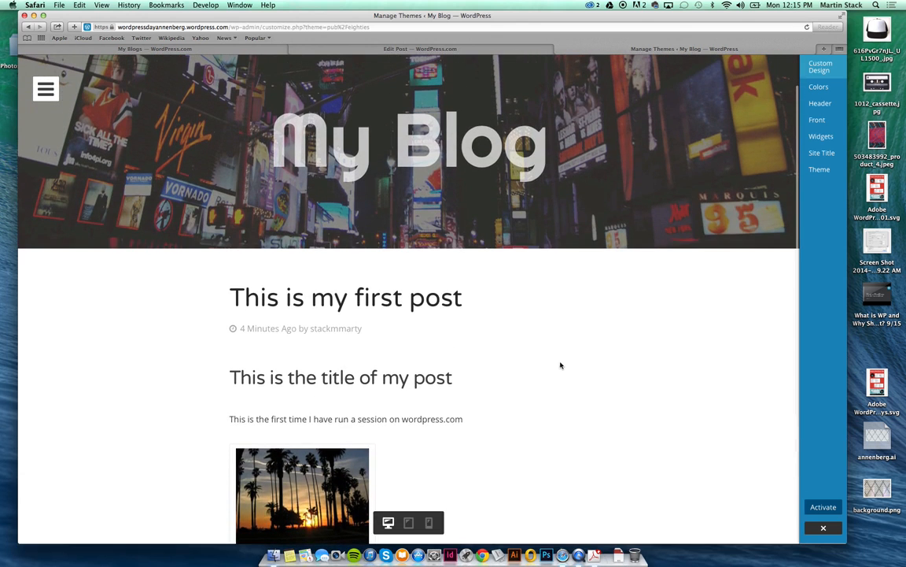
scroll(510, 348, down, 3)
scroll(510, 348, up, 1)
scroll(510, 348, up, 1)
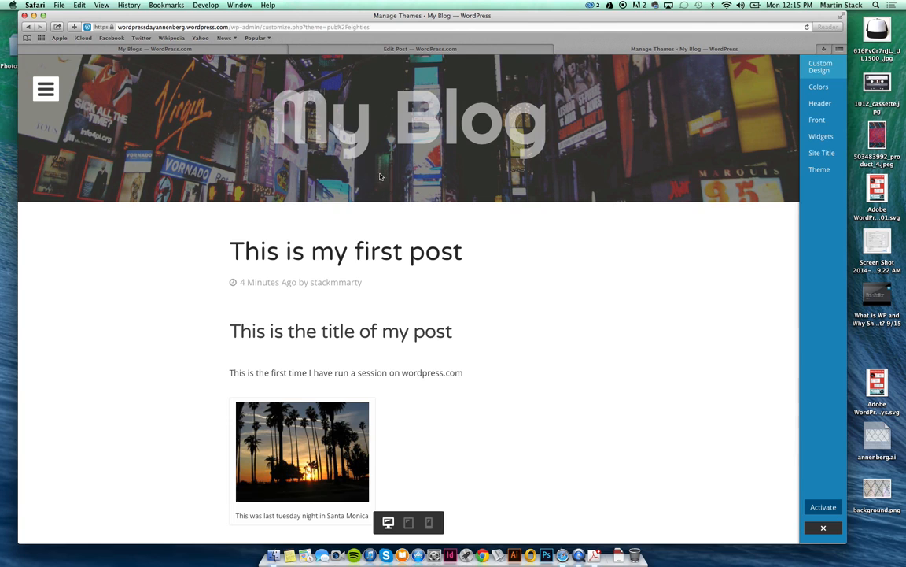
scroll(549, 268, down, 3)
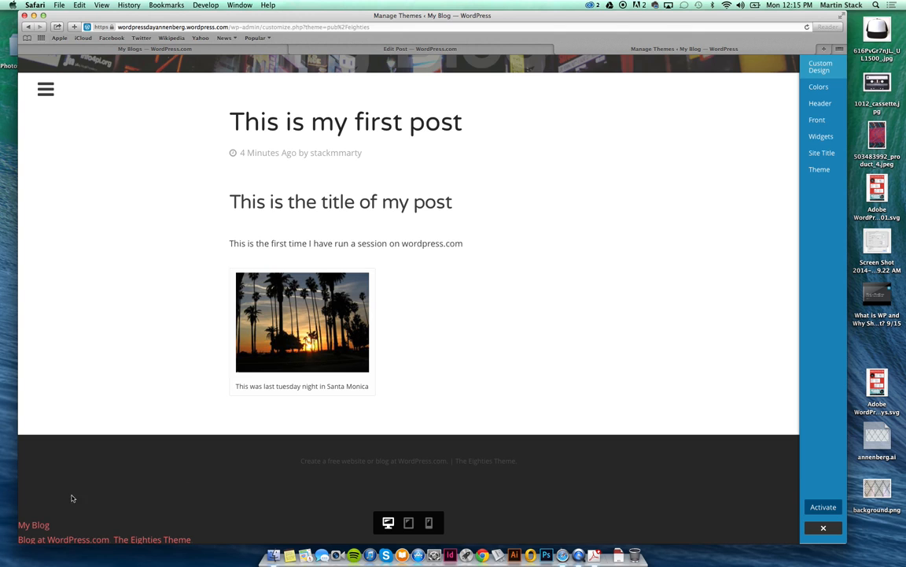
scroll(140, 495, up, 10)
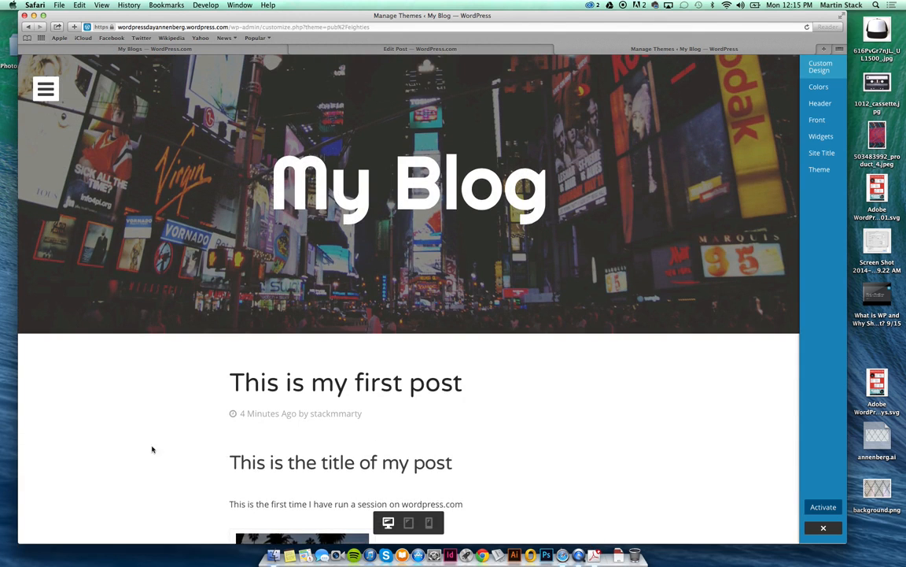
Set a cropped sunset photo from the media library as the Eighties header.
click(835, 95)
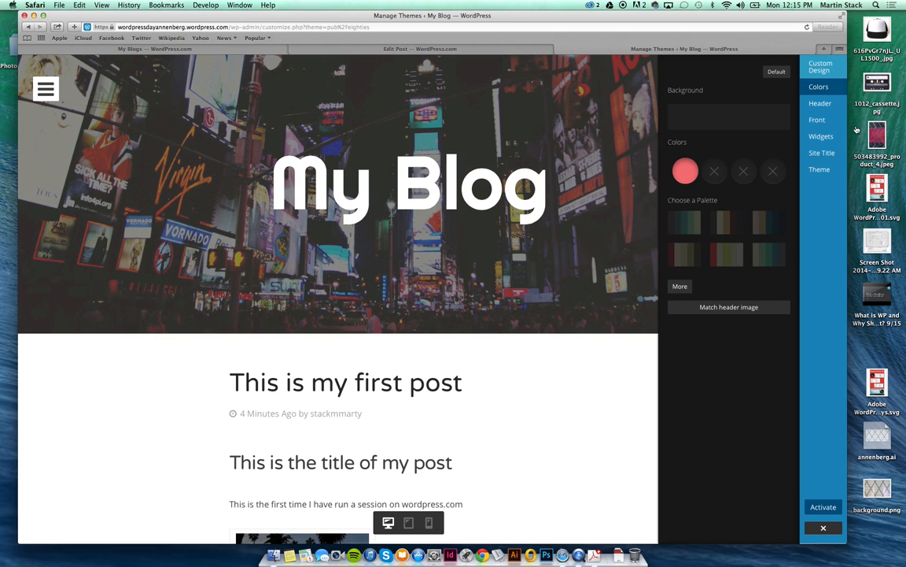
click(835, 111)
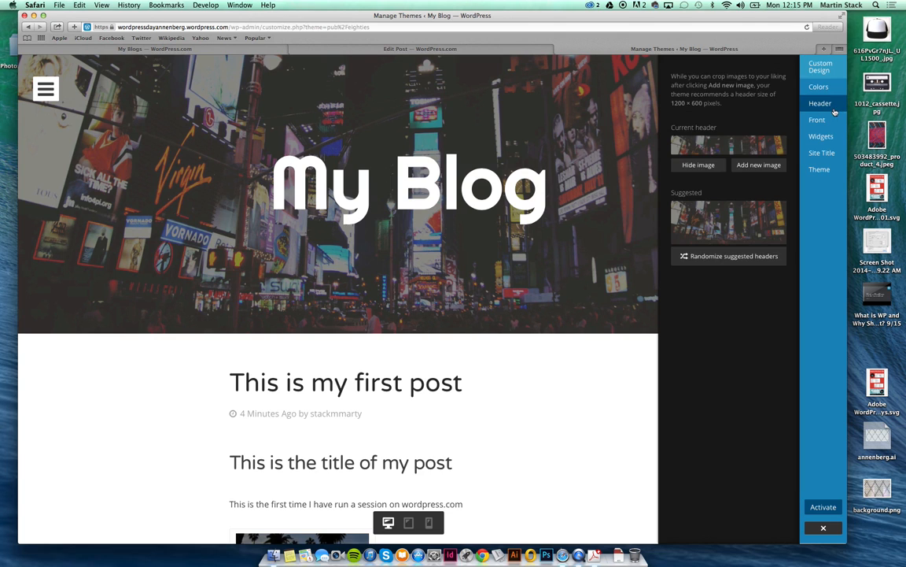
click(754, 166)
click(110, 101)
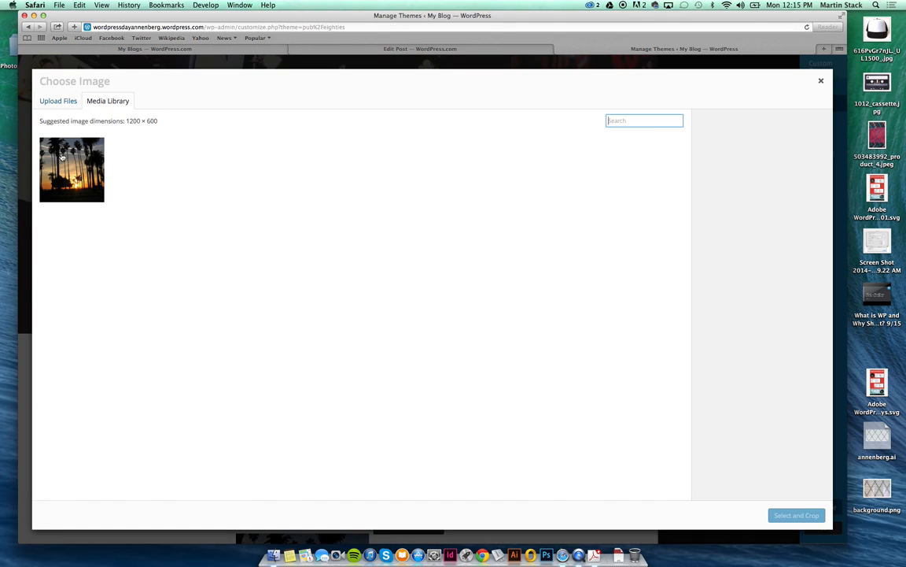
click(61, 157)
click(795, 514)
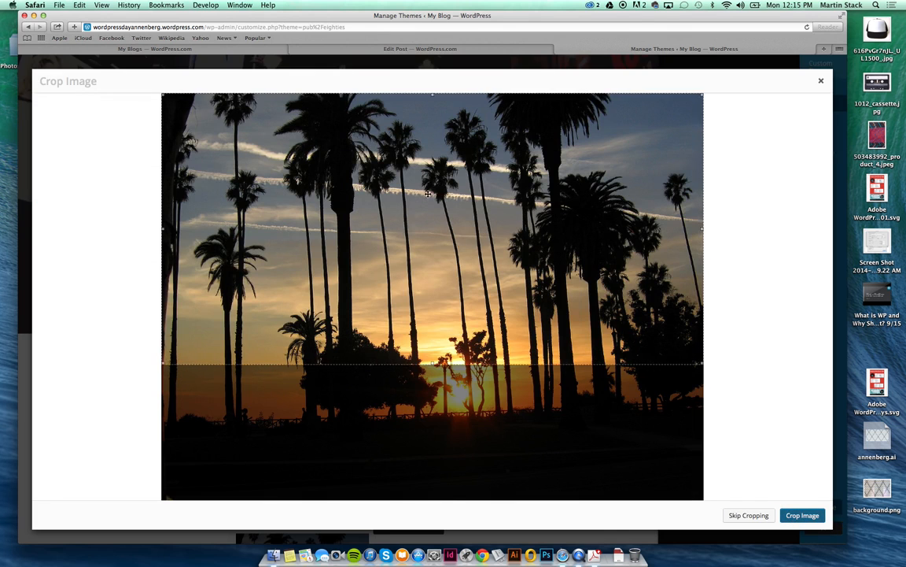
drag(408, 200, 411, 286)
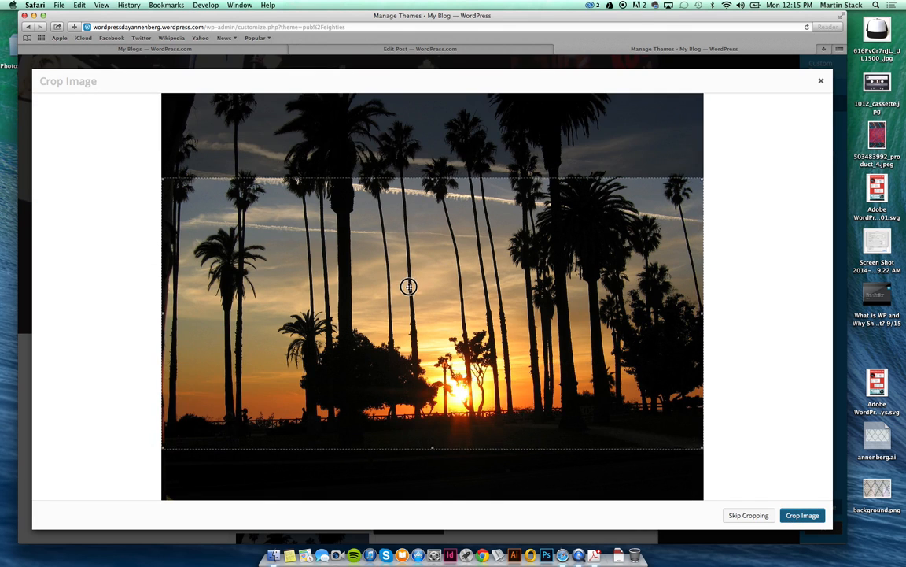
click(795, 518)
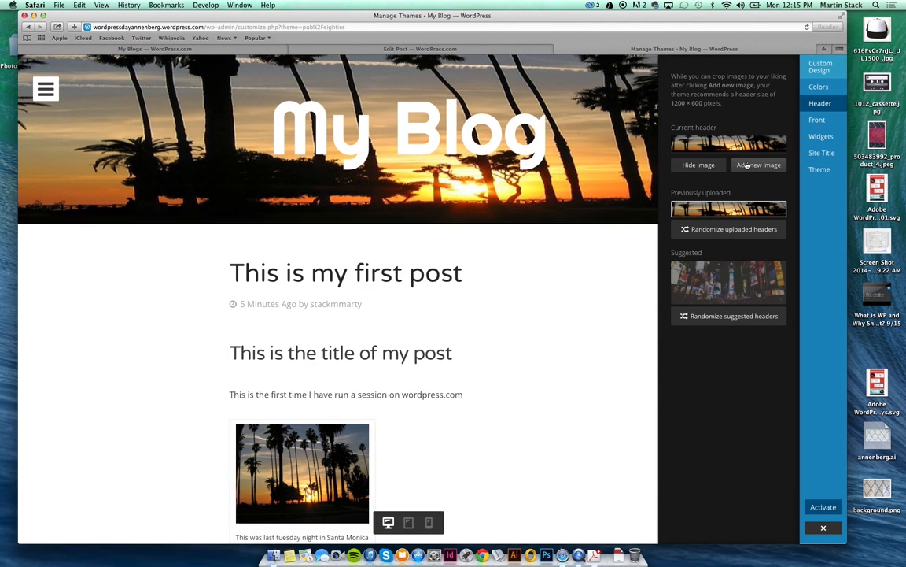
Revert the header to the suggested Times Square street photo.
click(725, 288)
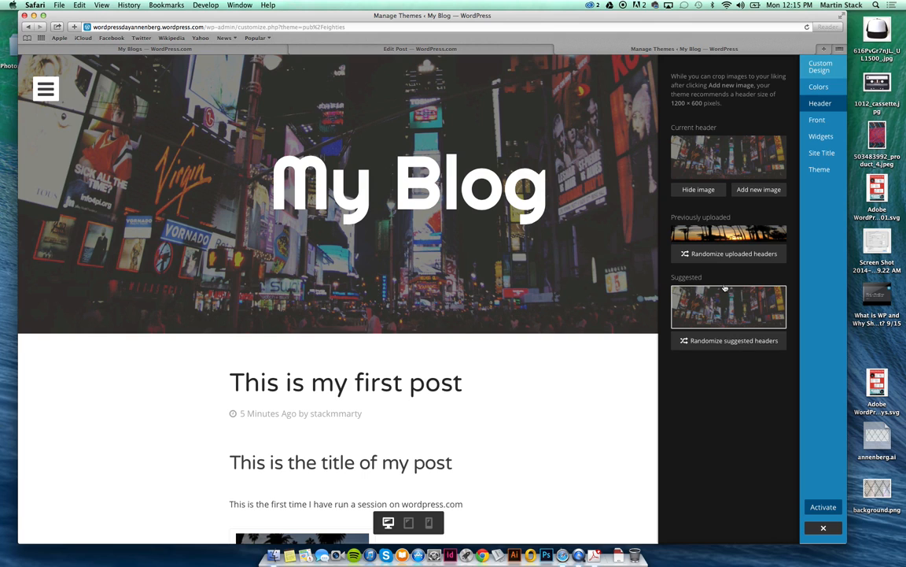
click(832, 125)
click(834, 126)
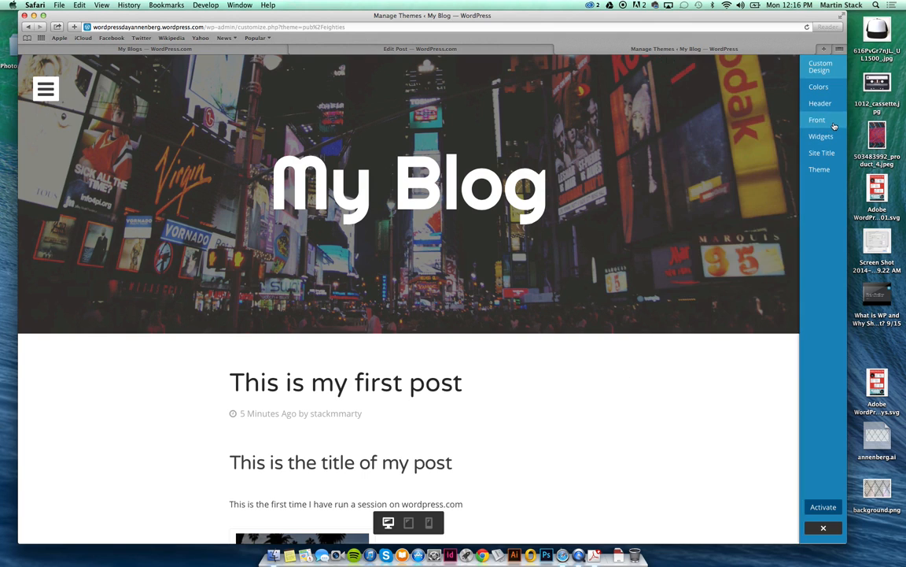
Review the Eighties front page display settings in the customizer.
click(834, 126)
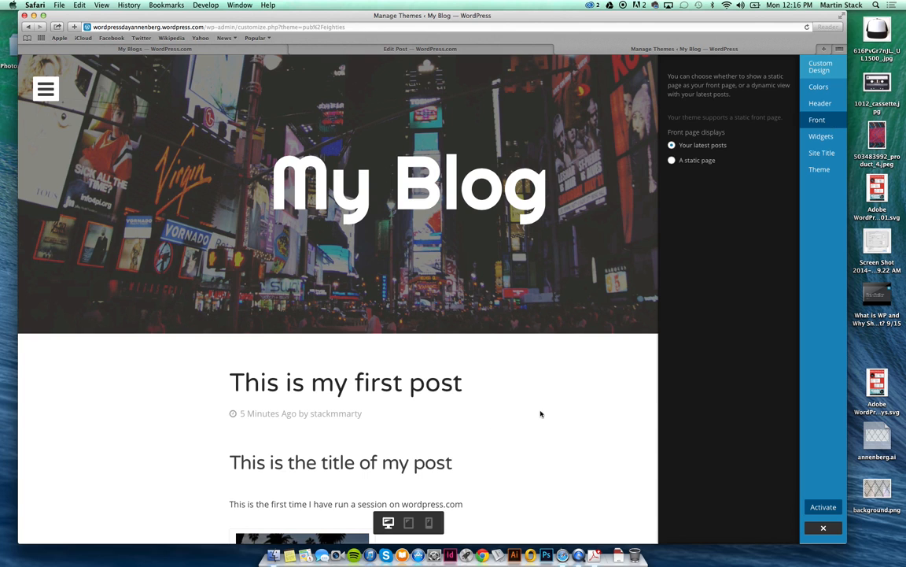
scroll(542, 408, down, 5)
scroll(544, 411, up, 5)
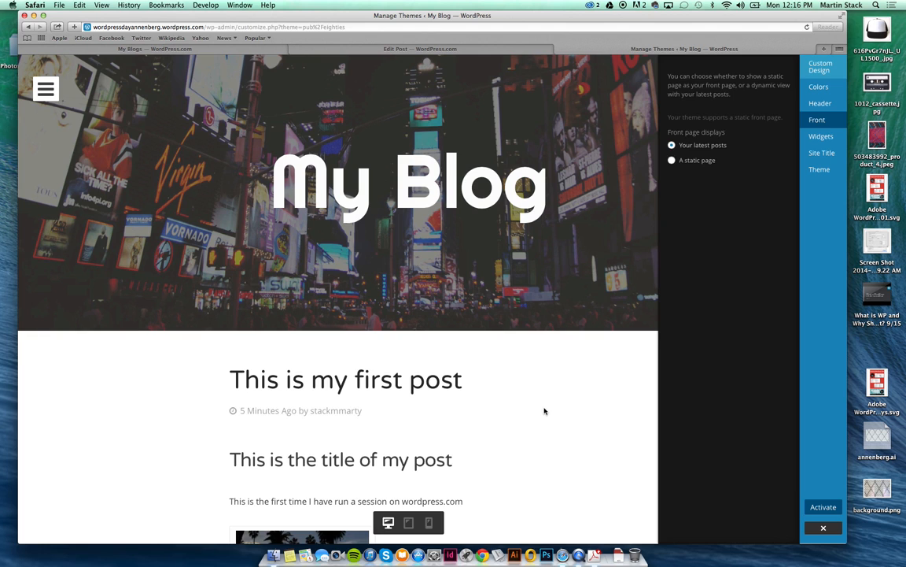
scroll(544, 410, down, 5)
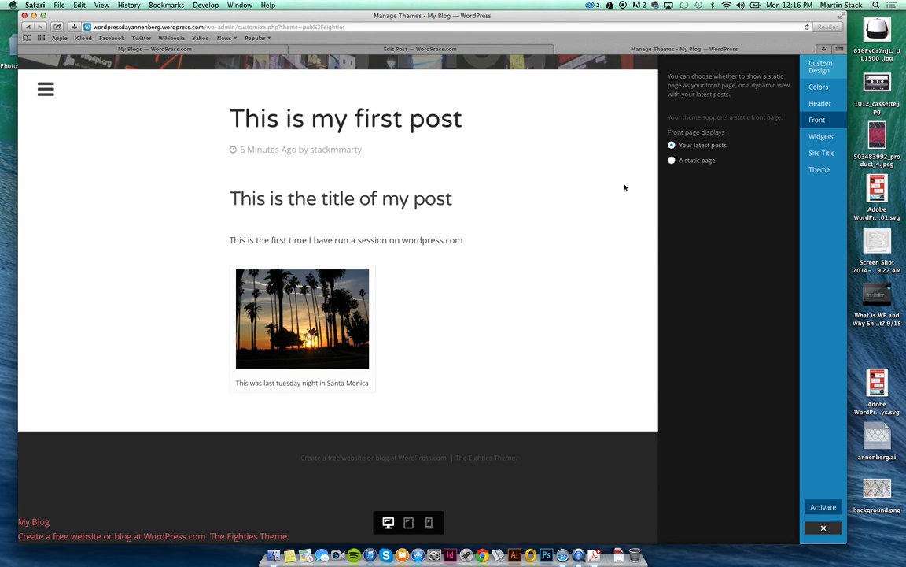
scroll(430, 186, up, 5)
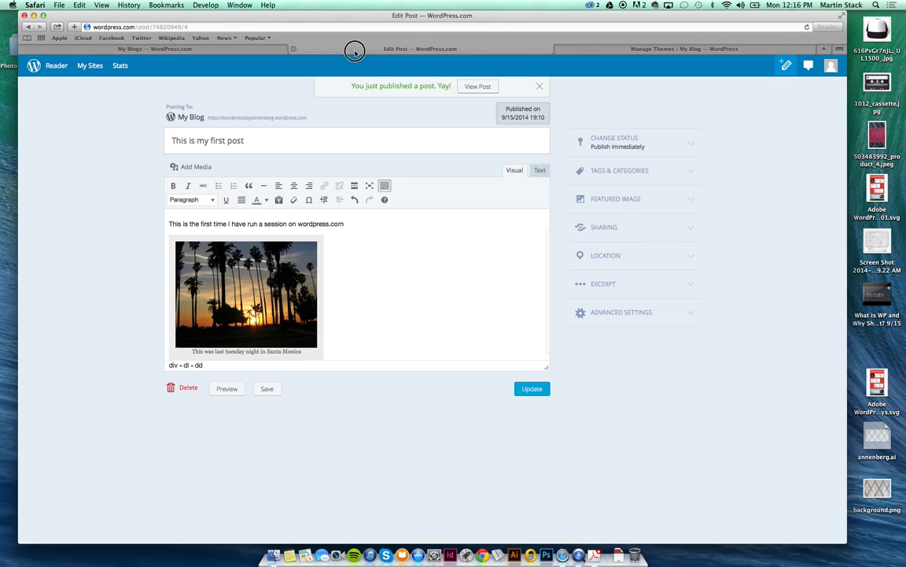
click(319, 49)
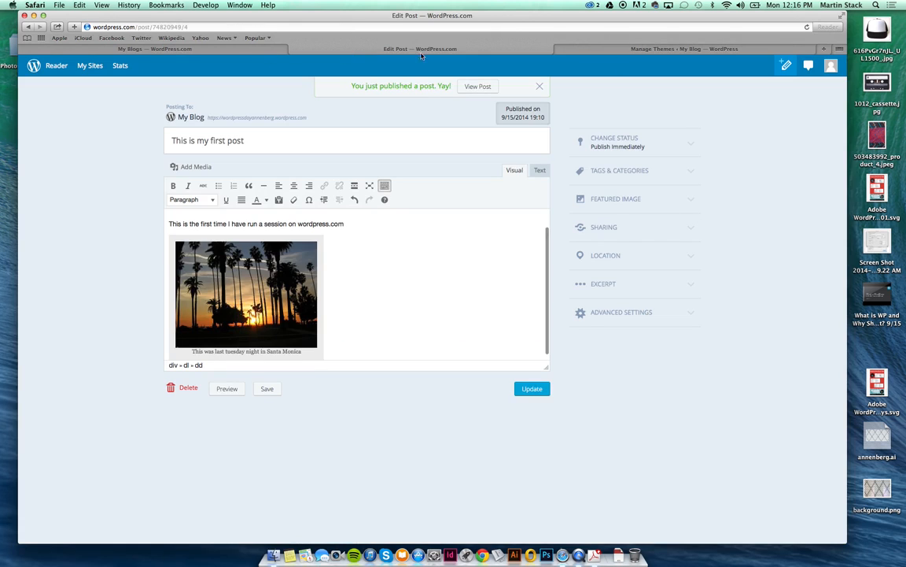
click(642, 48)
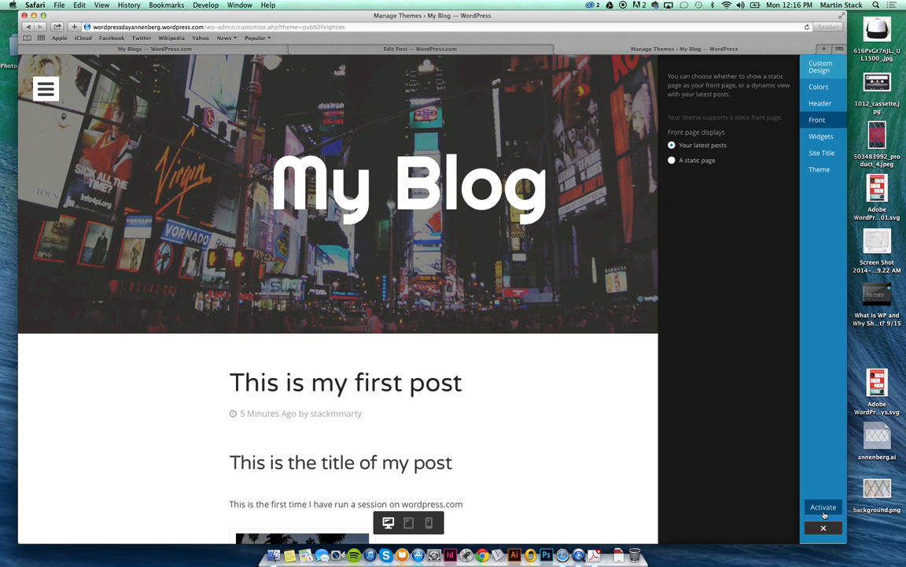
Activate the Eighties theme and dismiss its welcome message.
click(823, 508)
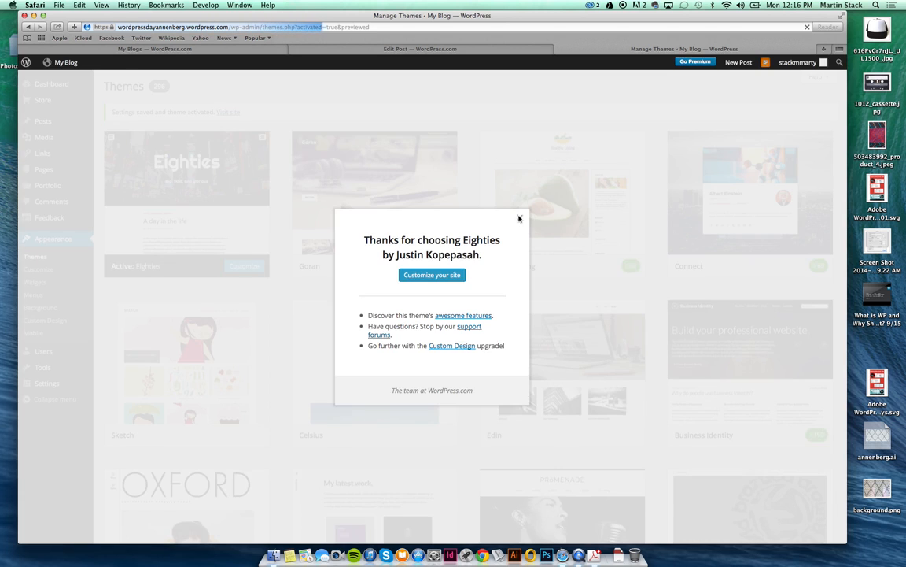
click(519, 218)
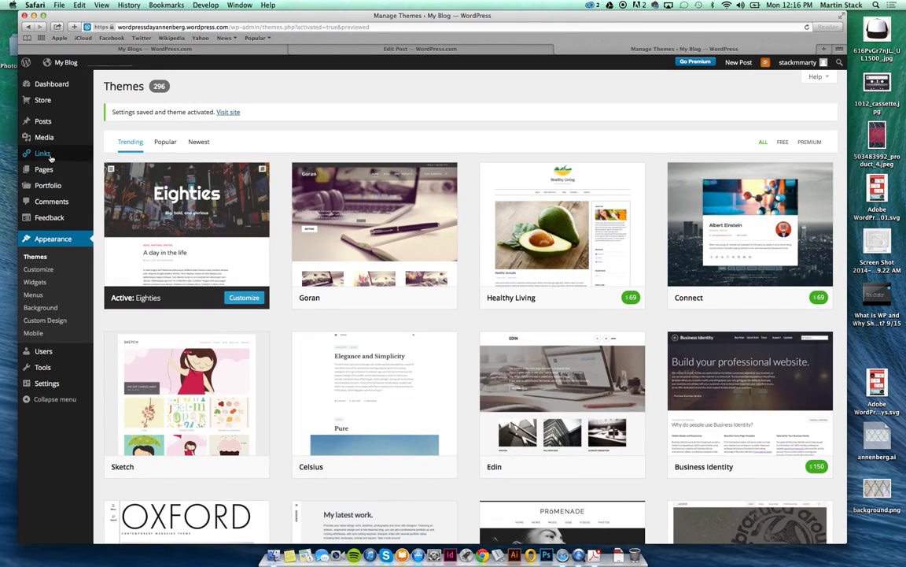
click(44, 170)
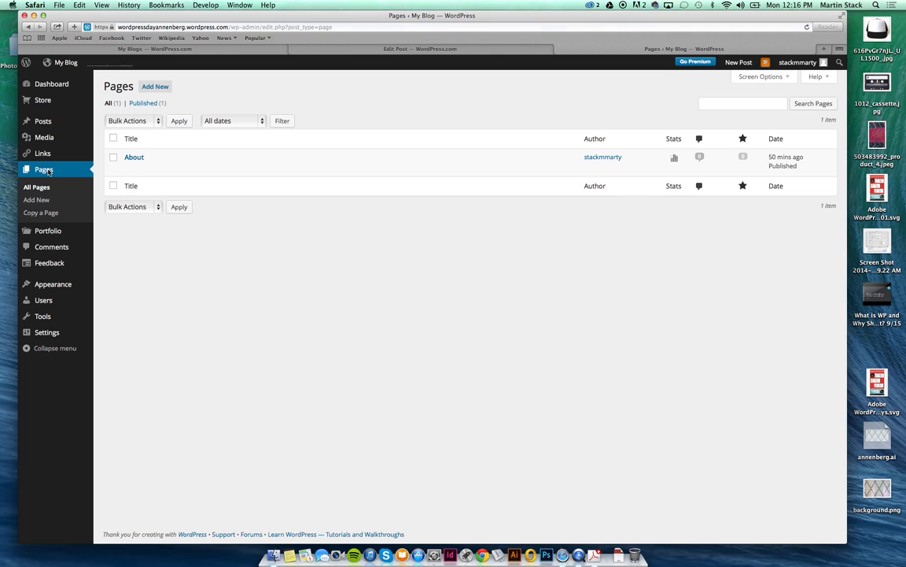
Publish a new page titled 'Home Page' with the body 'Welcome to my website.'.
click(163, 89)
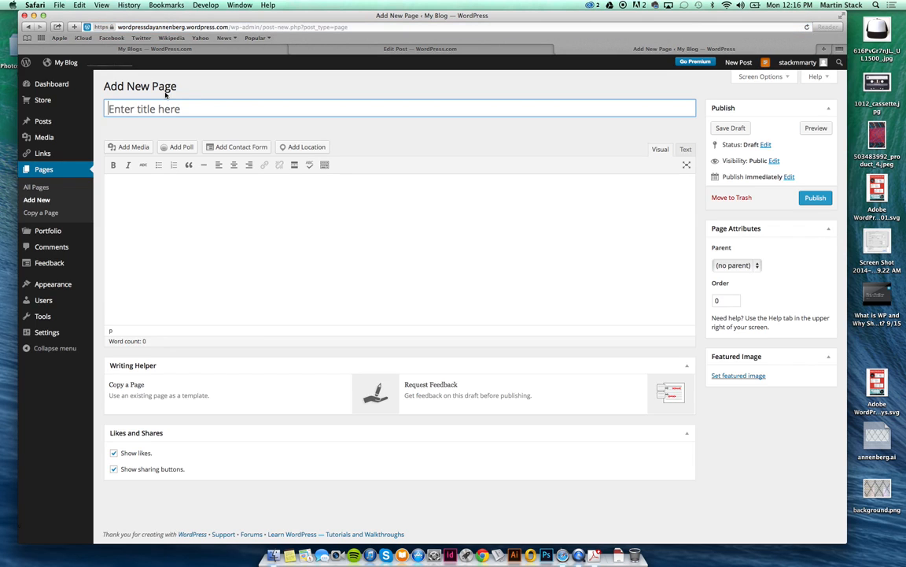
text(Home Page)
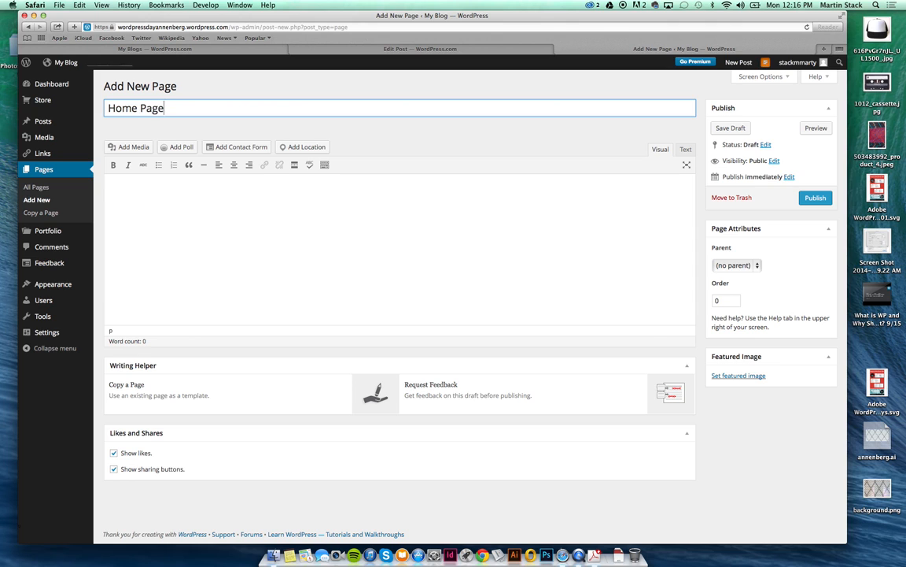
key(Tab)
text(Welcome)
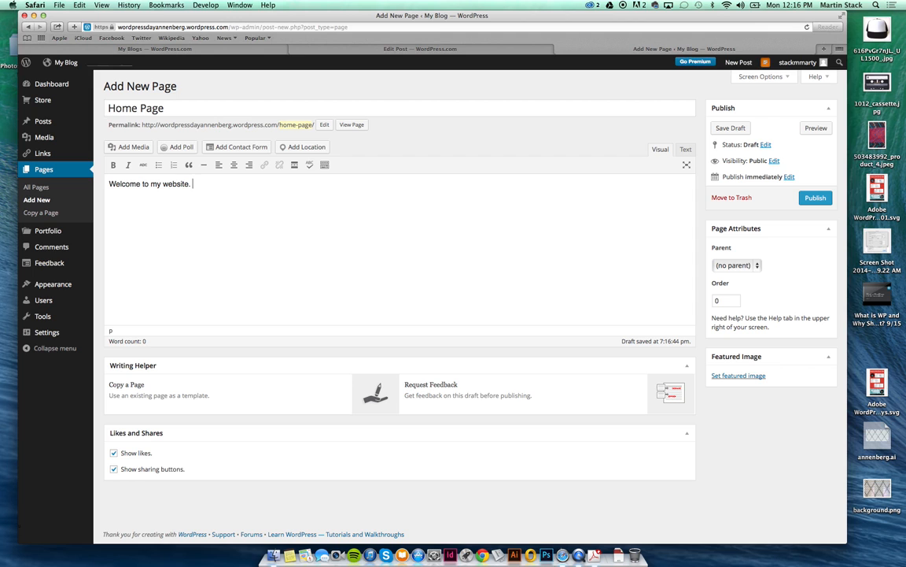
click(826, 200)
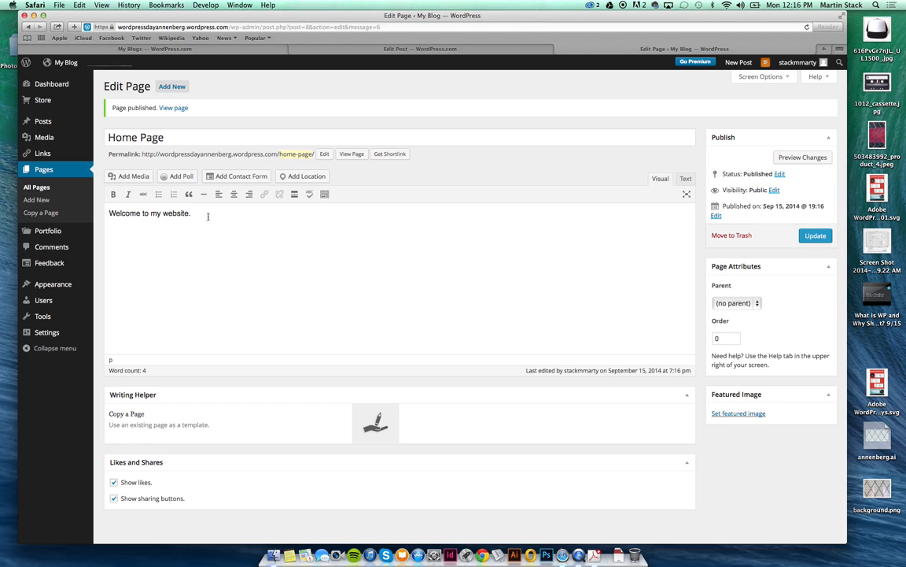
mouse_move(65, 283)
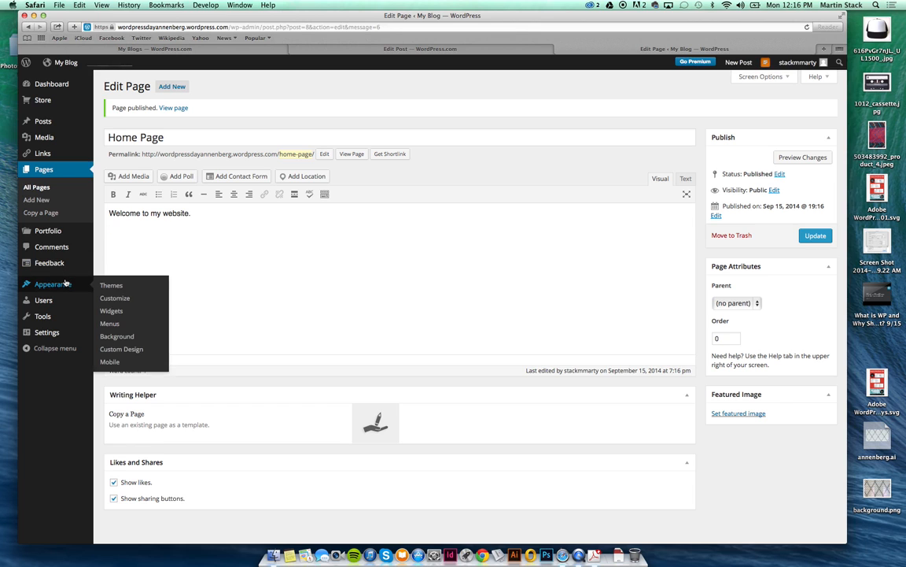
Set Home Page as the static front page in the Eighties customizer.
click(107, 299)
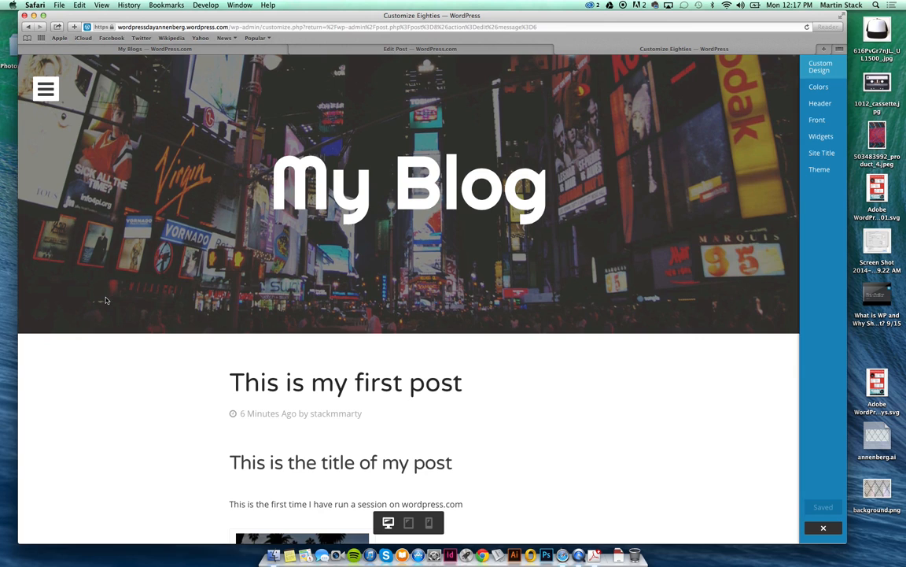
click(817, 120)
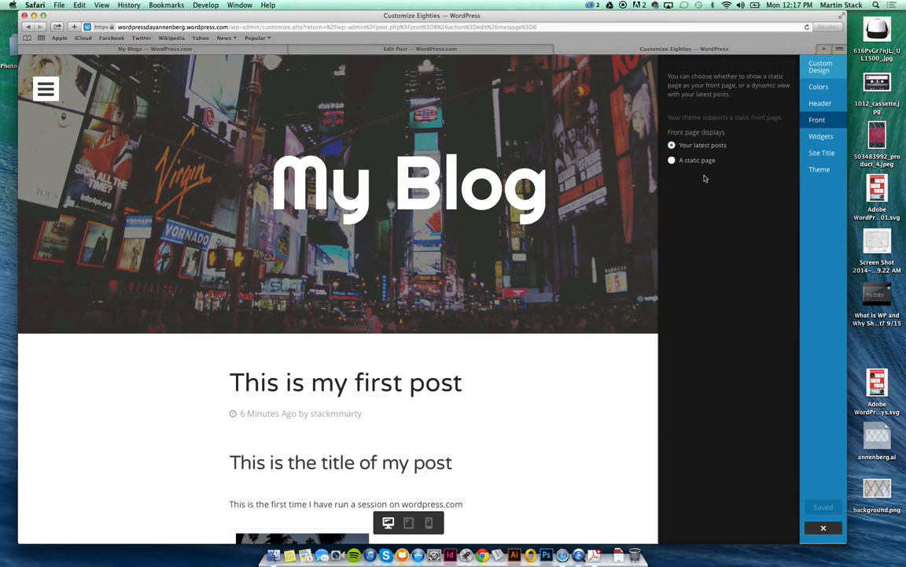
click(672, 161)
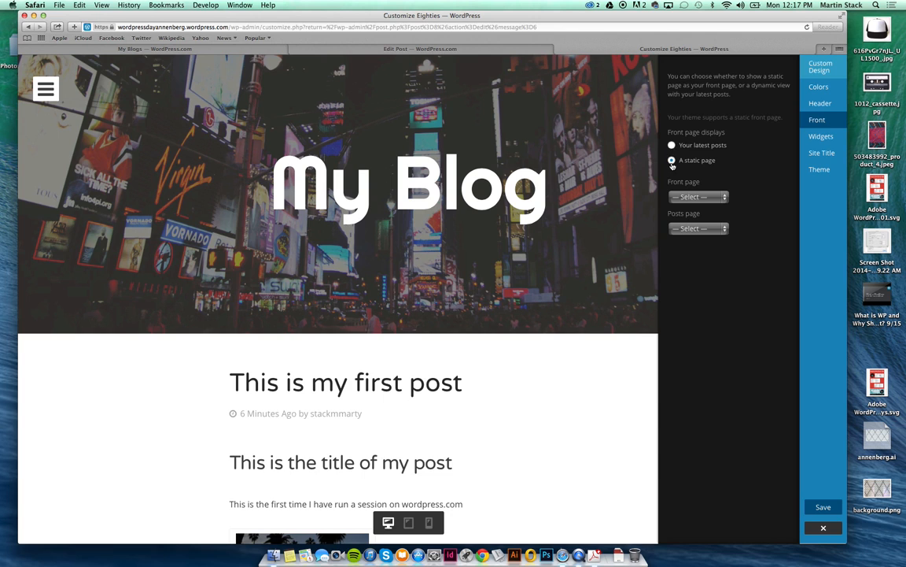
click(697, 199)
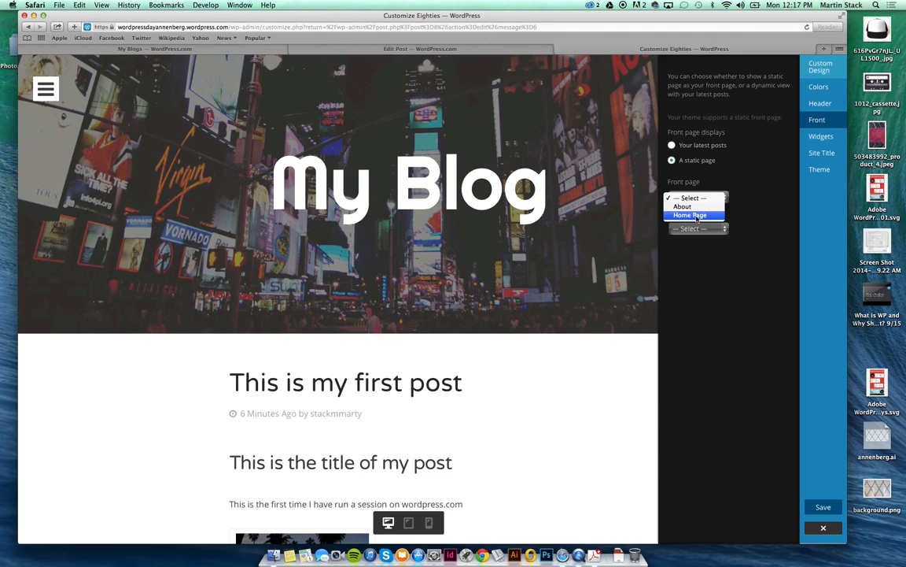
click(697, 215)
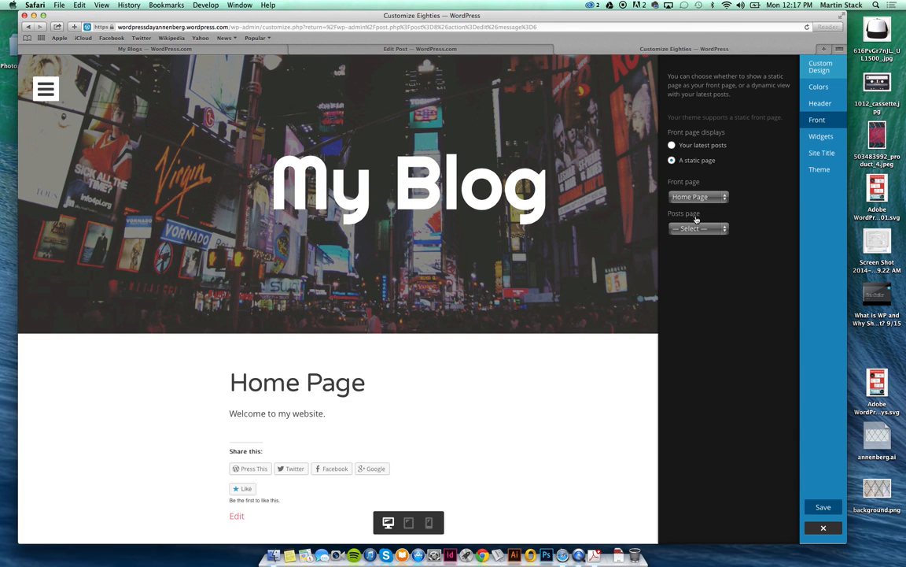
scroll(502, 423, down, 3)
scroll(501, 423, up, 2)
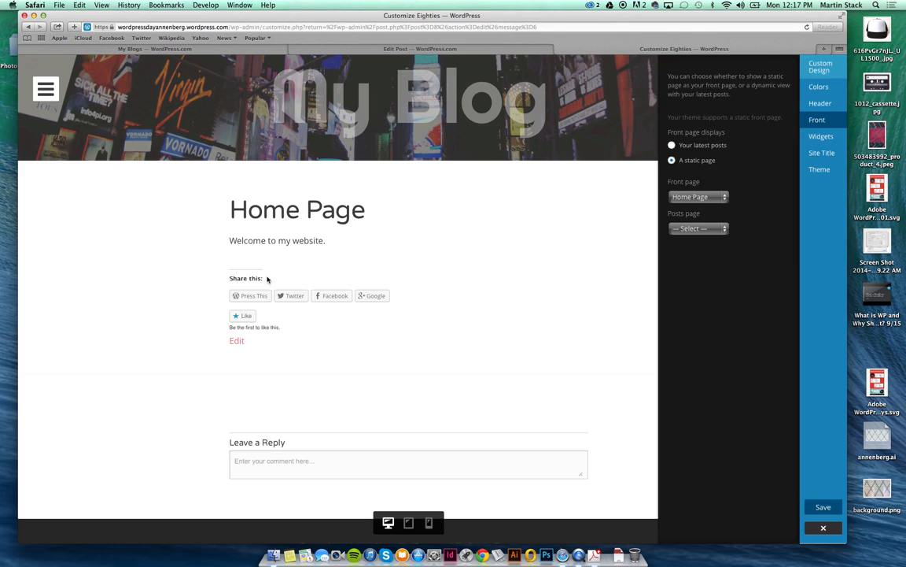
click(251, 269)
scroll(411, 259, up, 3)
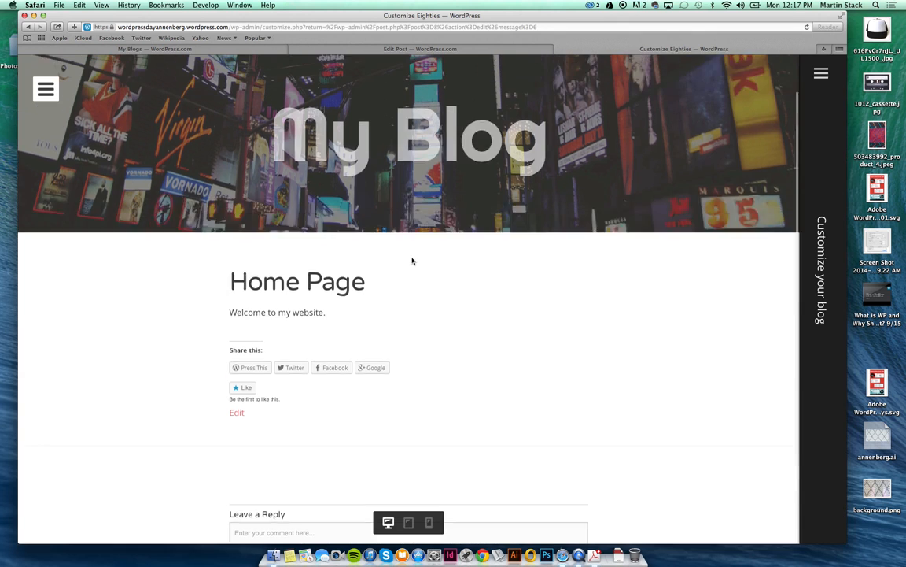
Revert the front page to latest posts and open the Sidebar widget area.
mouse_move(821, 94)
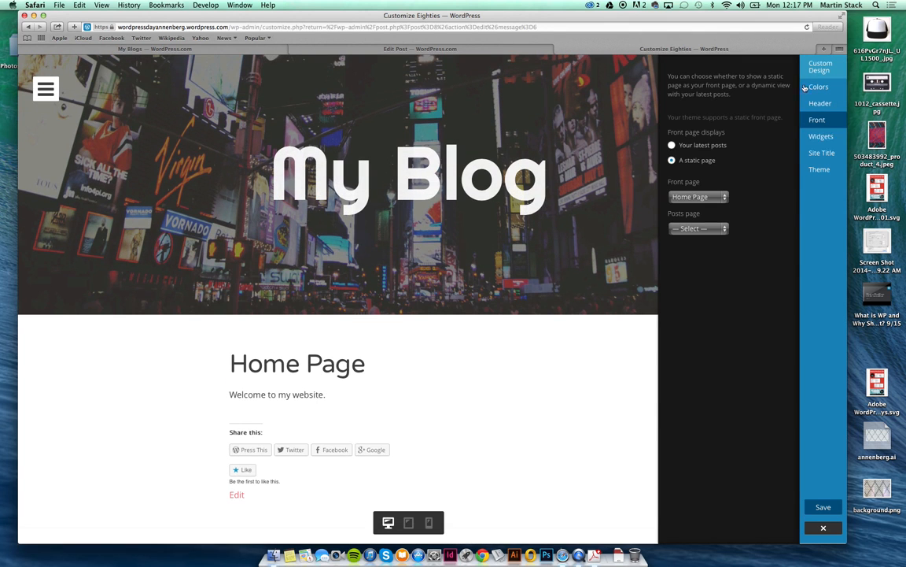
click(672, 145)
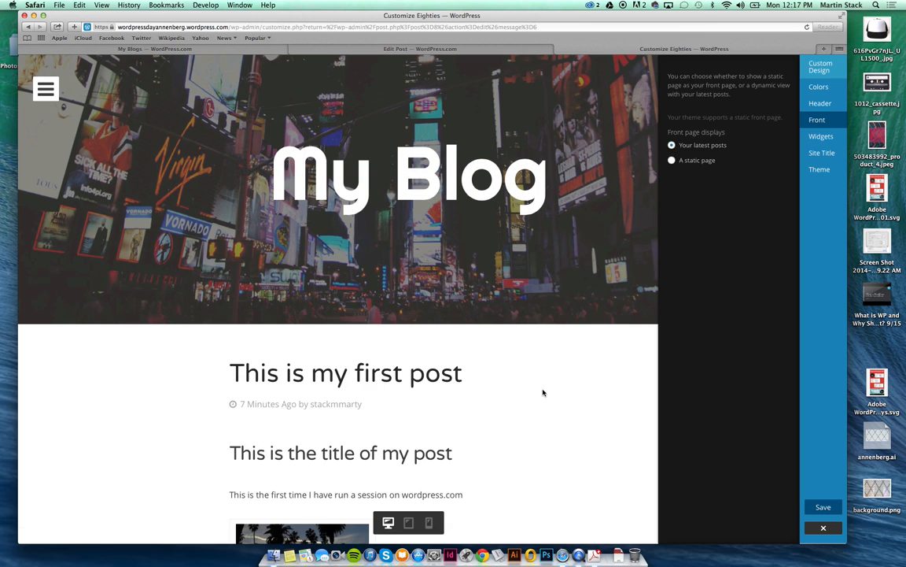
scroll(542, 392, down, 4)
click(832, 139)
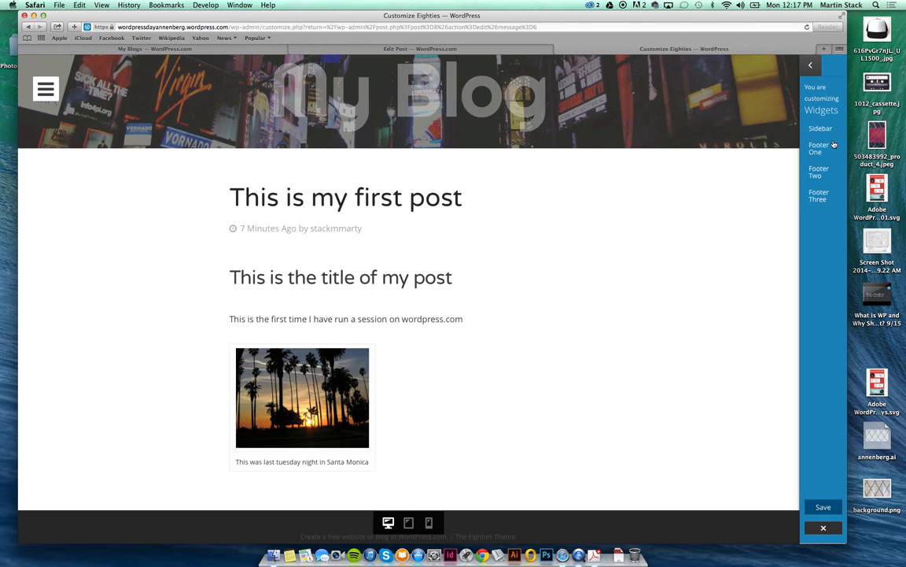
click(818, 132)
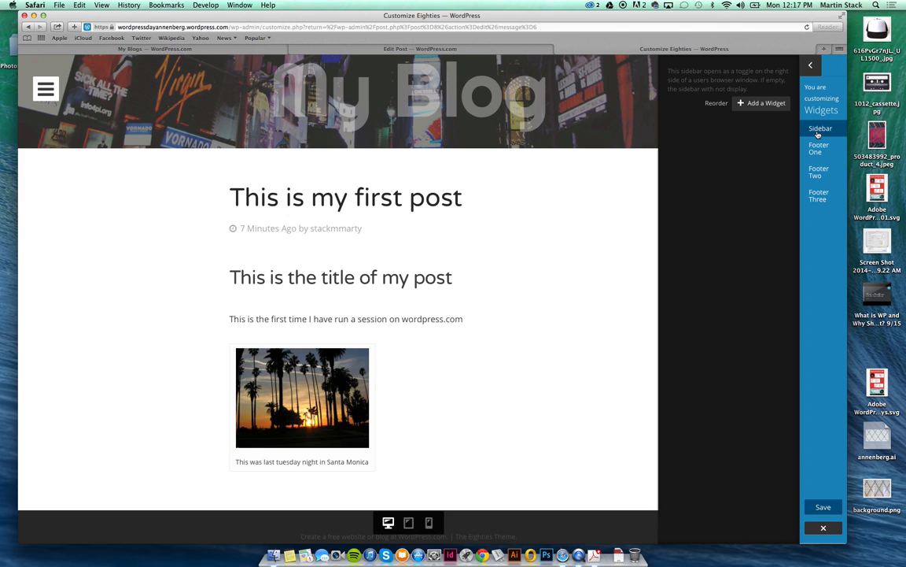
Add a blank Text widget to the Sidebar from the Add a Widget list.
click(782, 106)
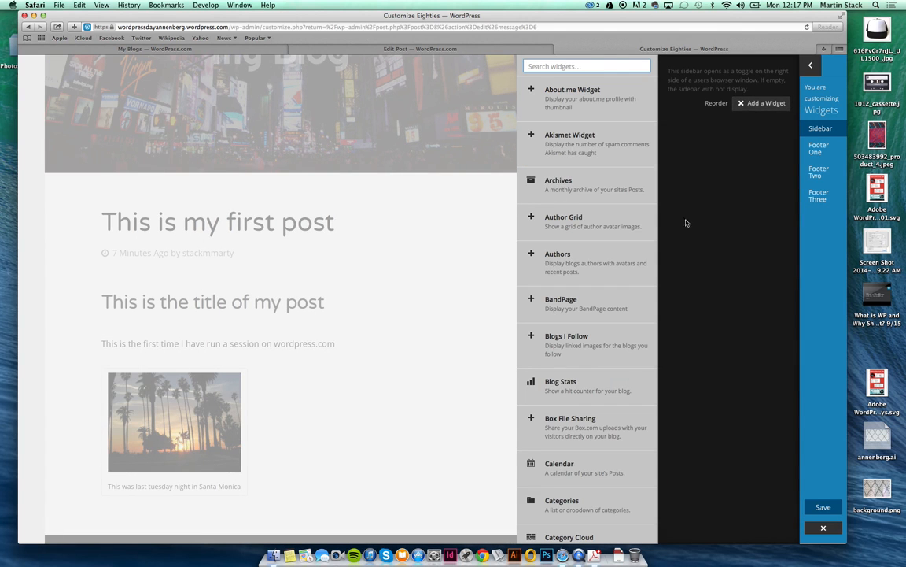
scroll(625, 264, down, 10)
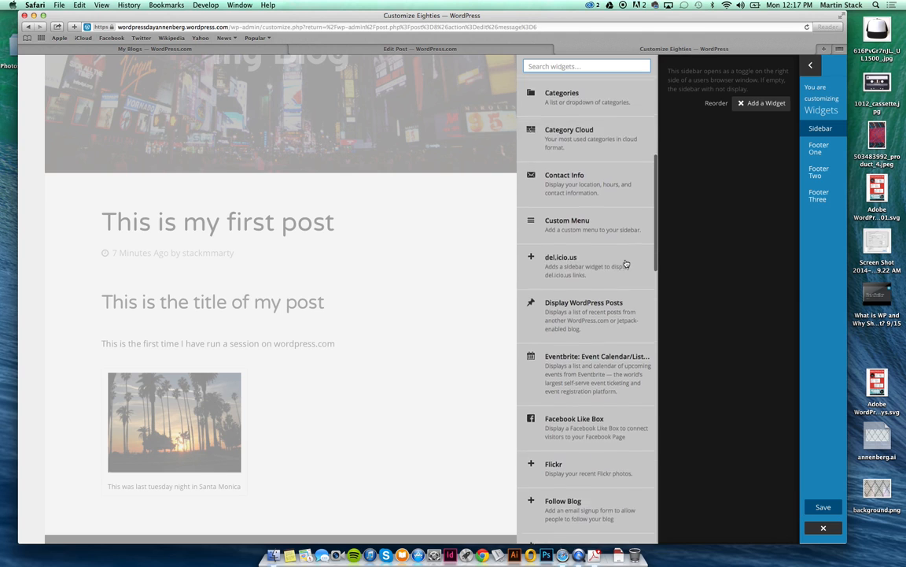
scroll(543, 358, down, 10)
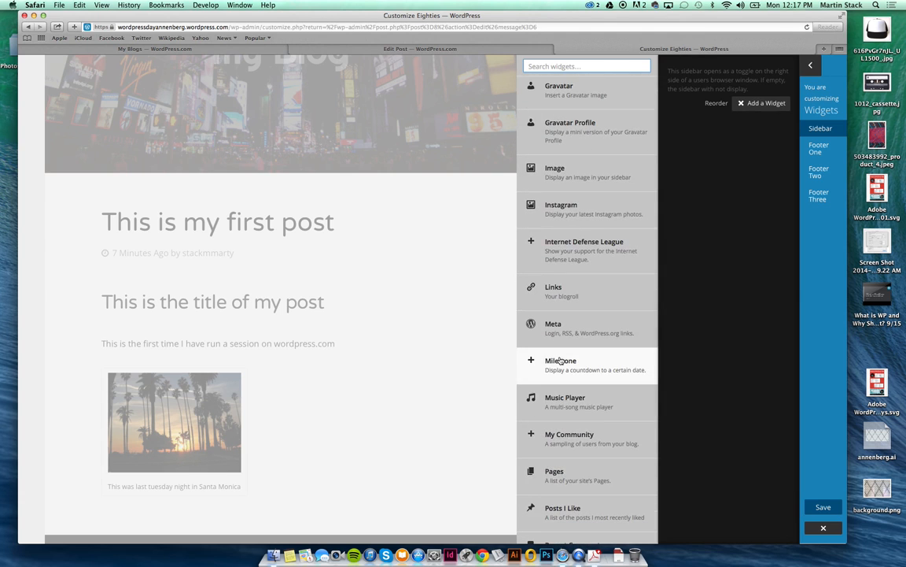
scroll(560, 359, down, 5)
scroll(560, 359, down, 6)
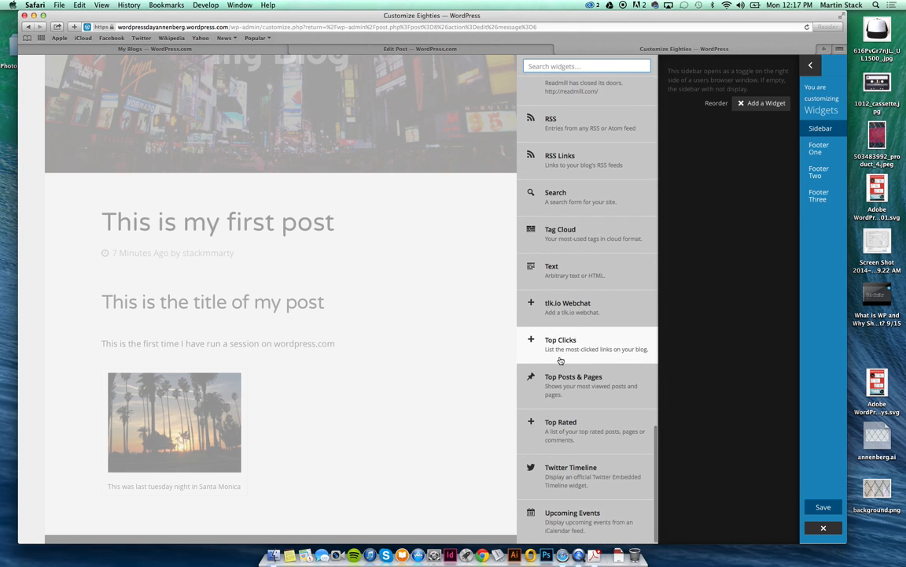
click(566, 270)
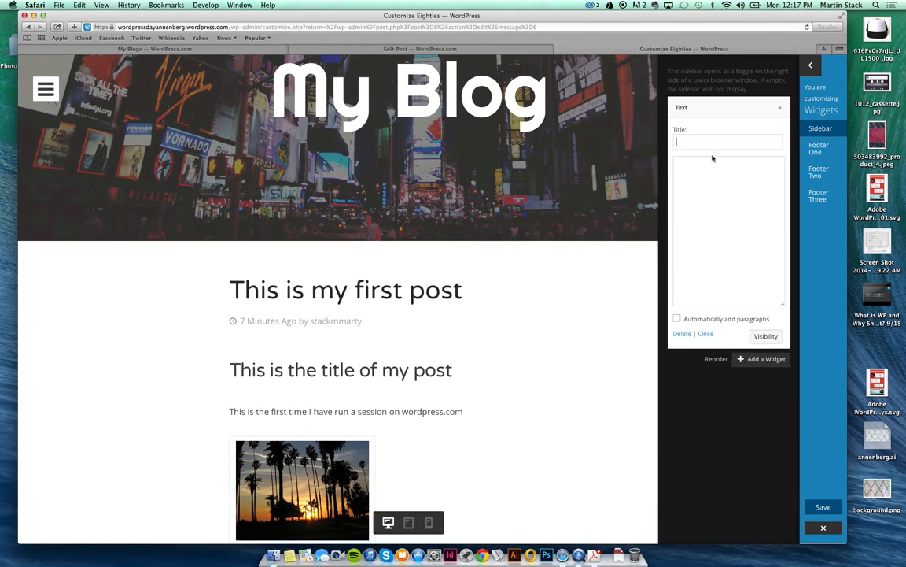
Enter widget title 'This is my sidebar' and text 'This is the text in my sidebar.'.
text(This is my sidebar)
key(Tab)
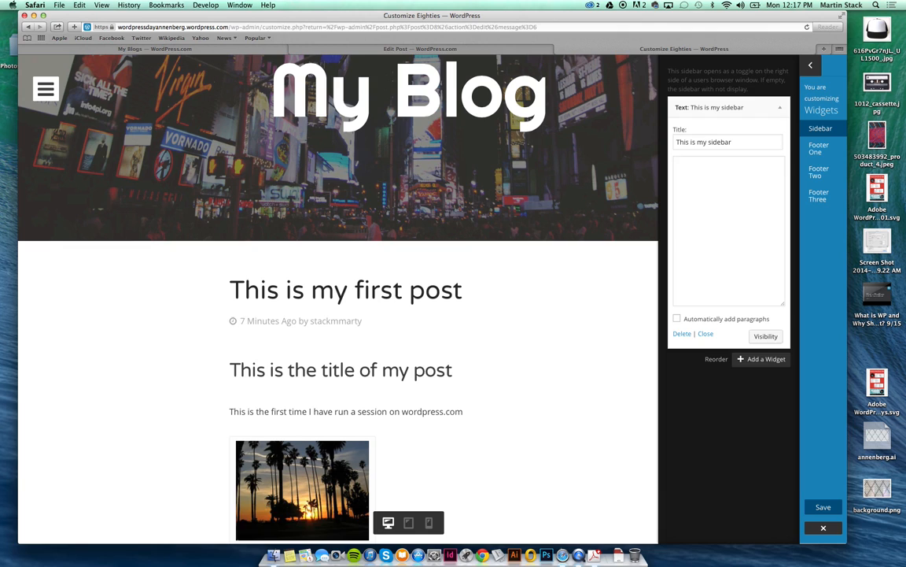
text(This is the text in my sidebar.)
scroll(591, 364, up, 2)
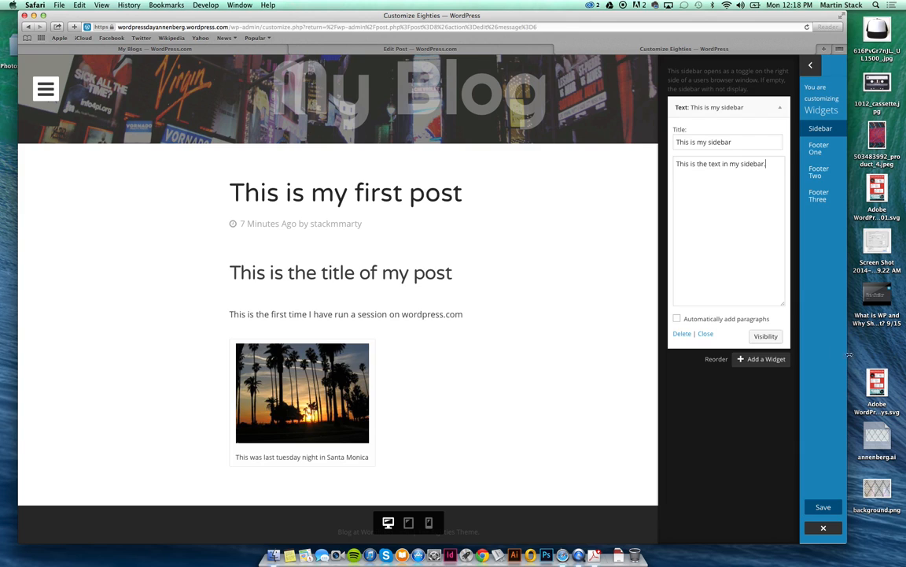
Leave the Text widget without visibility rules, collapse it, and save the customizer changes.
click(766, 337)
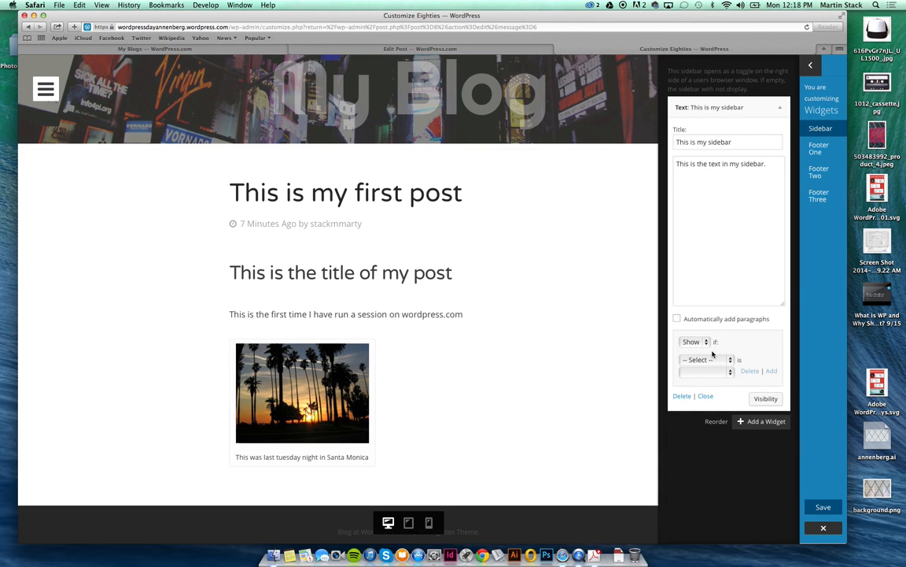
click(705, 360)
click(748, 338)
click(766, 398)
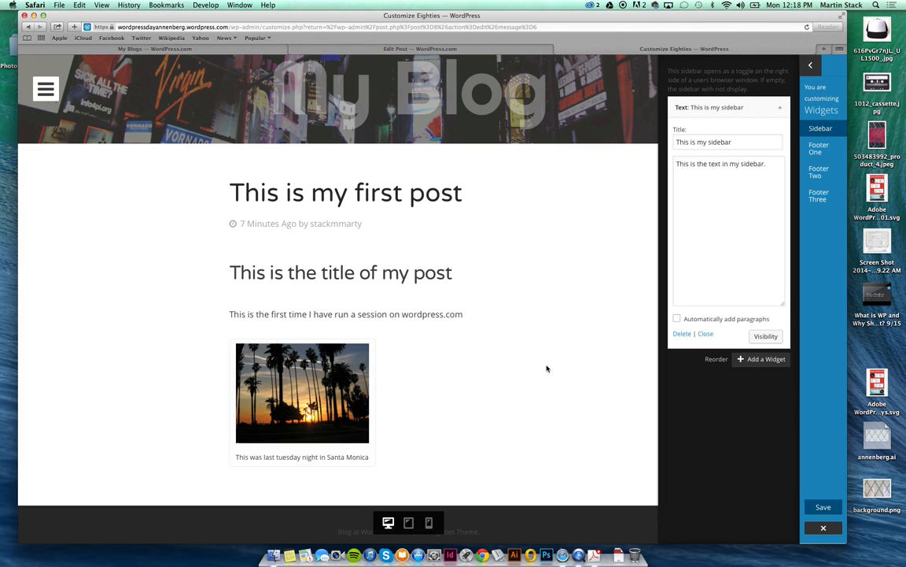
click(765, 337)
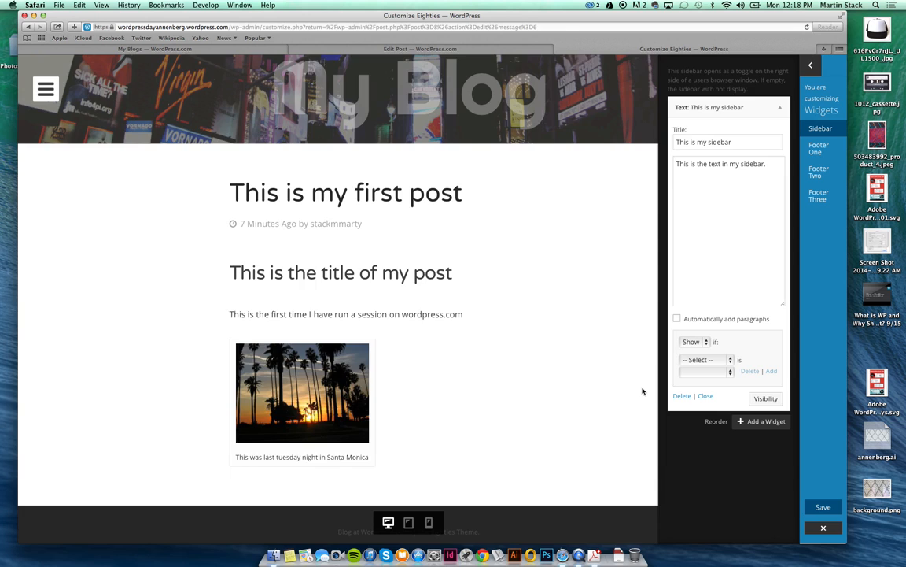
scroll(642, 391, up, 1)
scroll(642, 391, up, 3)
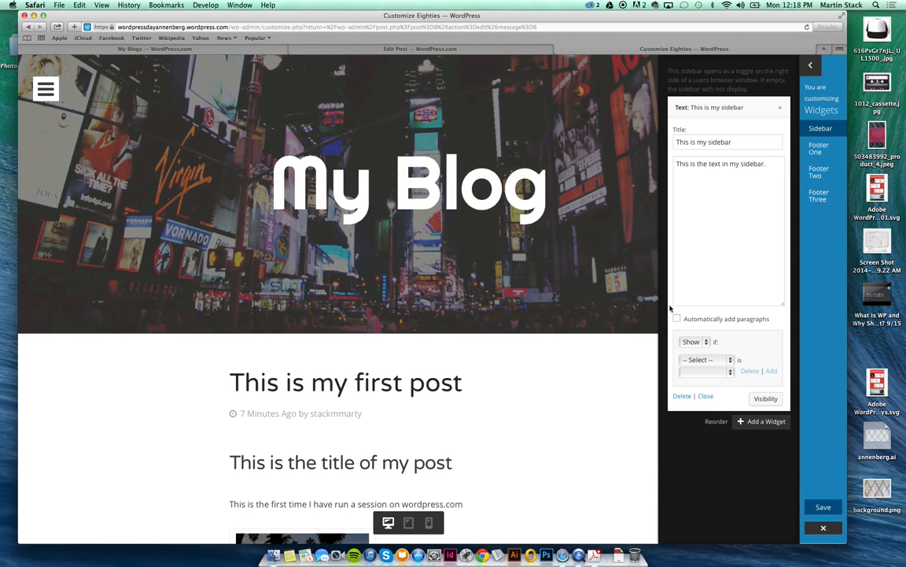
click(782, 108)
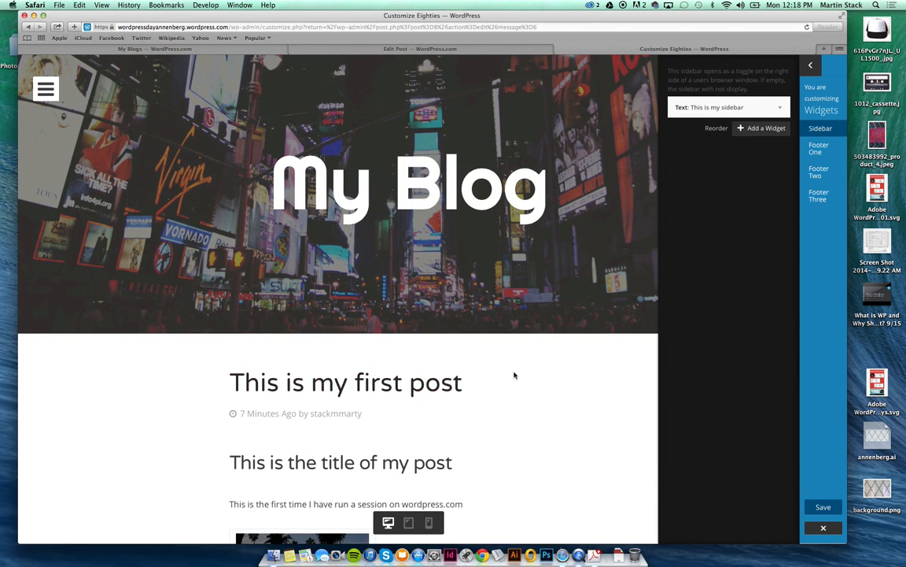
click(823, 506)
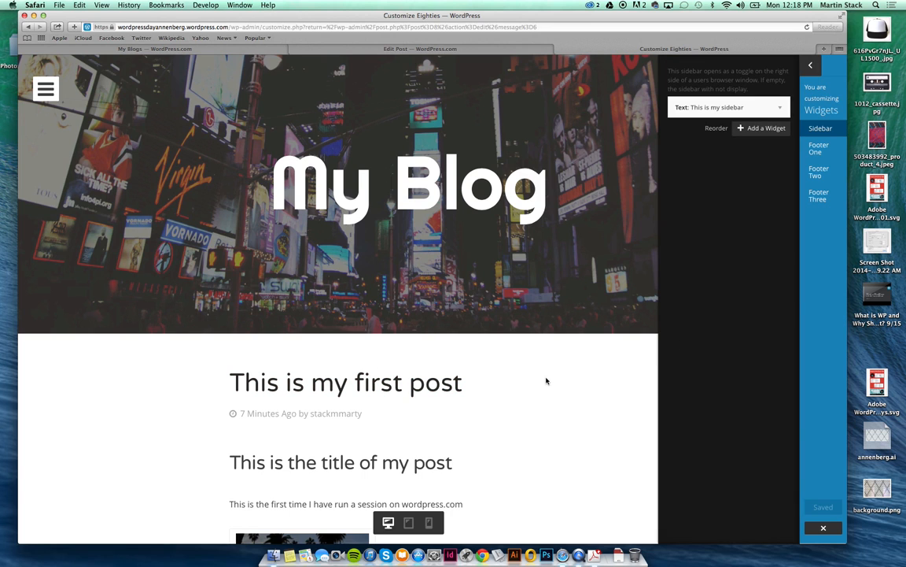
Widen the browser window, check the sidebar text widget, and close the customizer back to the Home Page editor.
scroll(591, 365, down, 5)
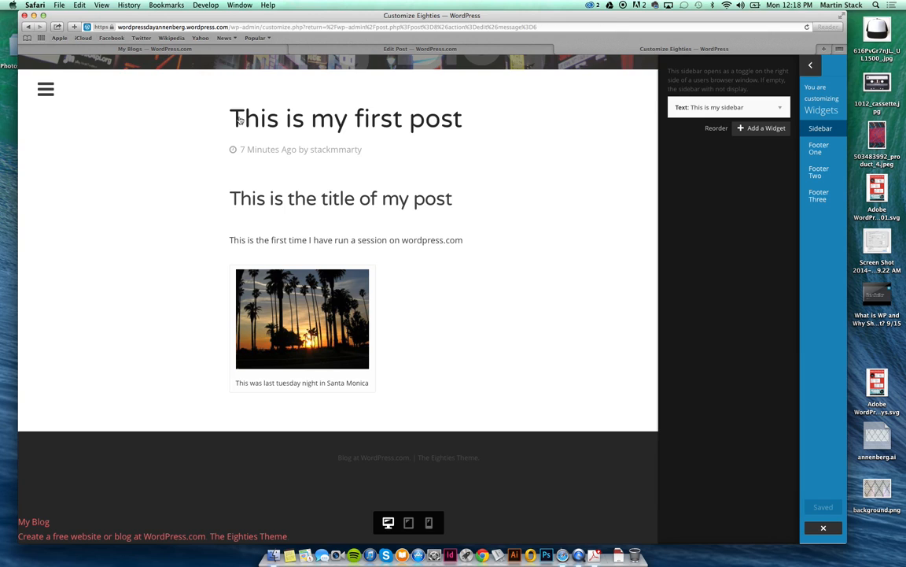
drag(847, 264, 905, 264)
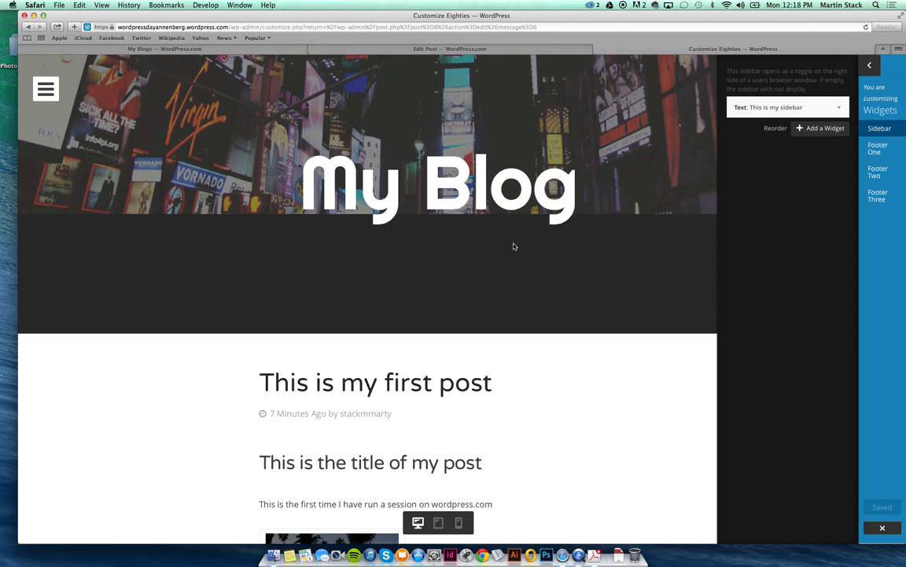
click(838, 108)
click(838, 107)
scroll(622, 387, down, 5)
scroll(622, 388, up, 3)
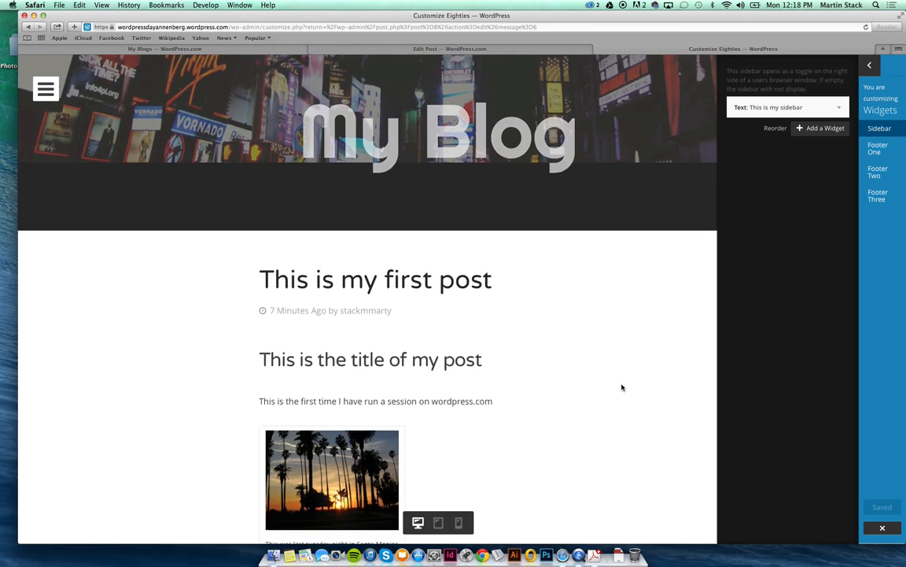
scroll(621, 385, up, 3)
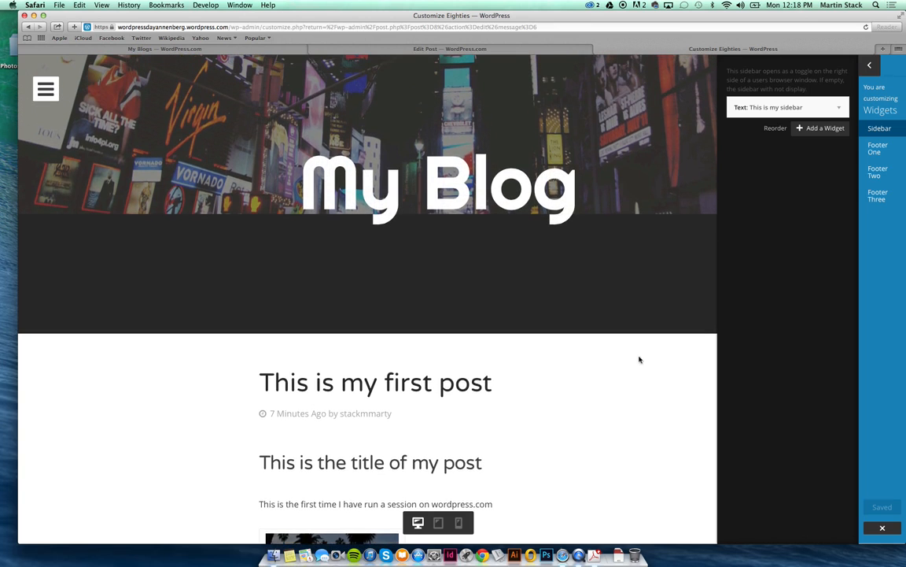
click(870, 65)
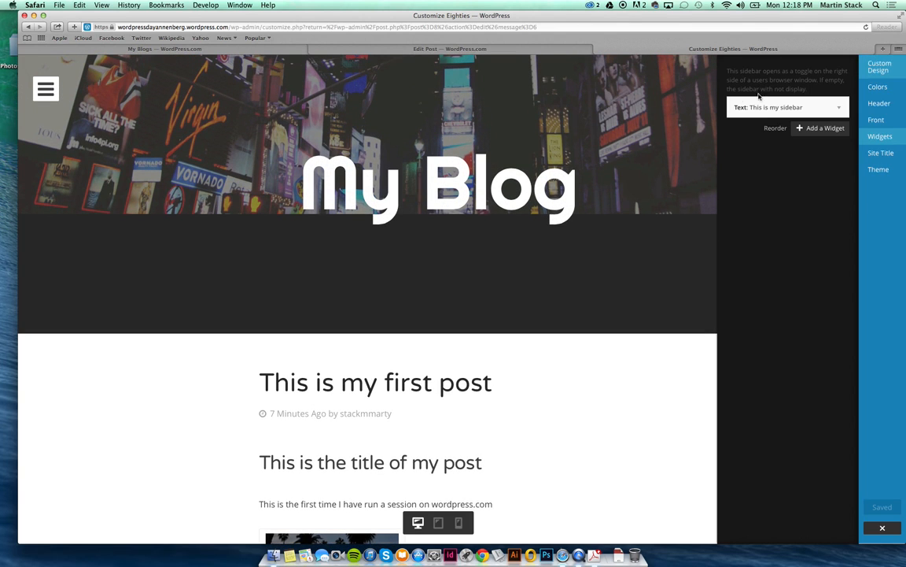
click(883, 526)
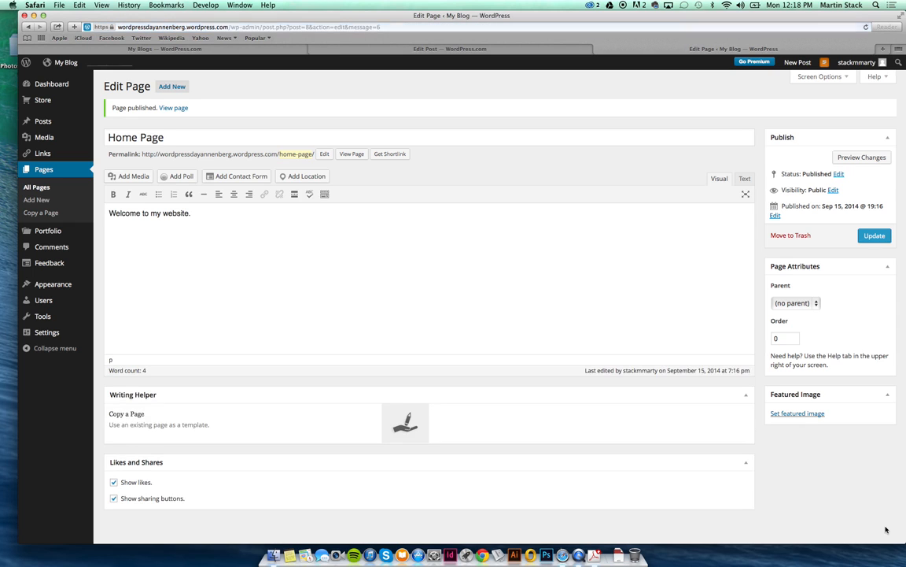
Visit the live My Blog front page and scroll through it.
click(66, 63)
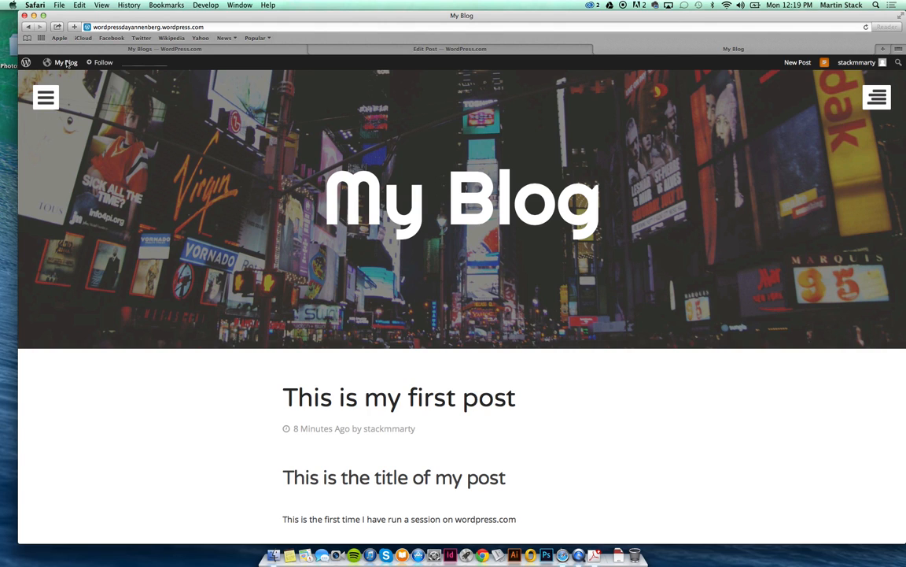
scroll(633, 166, down, 5)
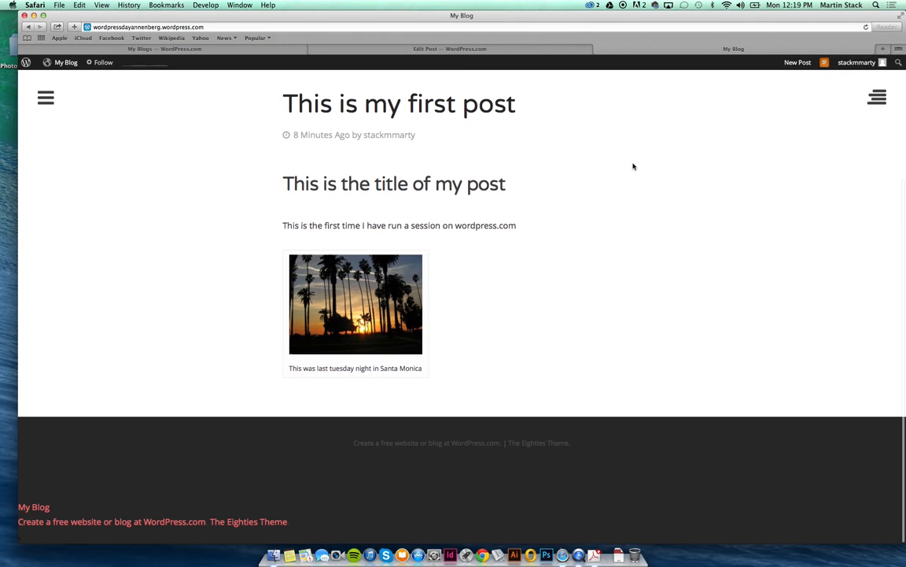
scroll(634, 166, up, 5)
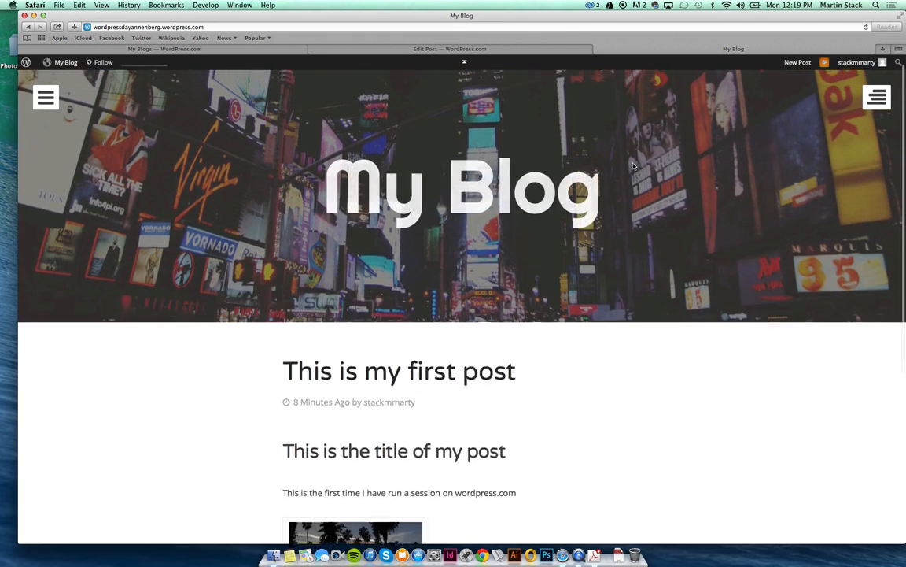
scroll(633, 166, down, 5)
scroll(633, 166, up, 5)
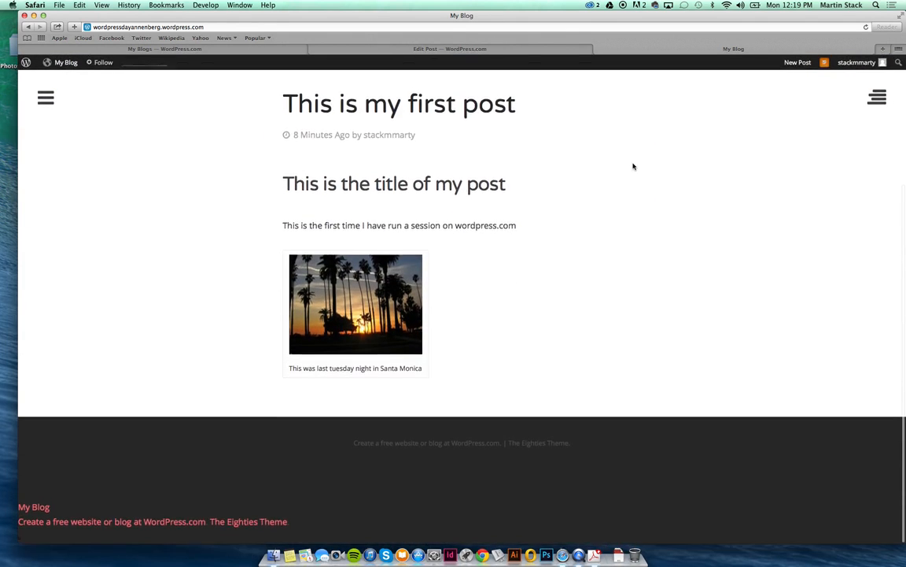
Toggle the sidebar overlay open and closed to check the THIS IS MY SIDEBAR widget.
click(878, 99)
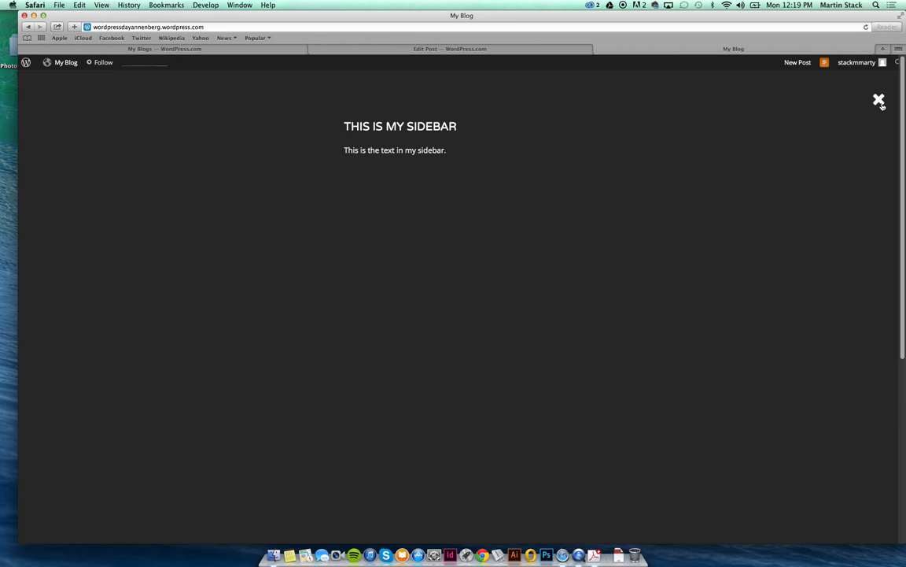
click(879, 101)
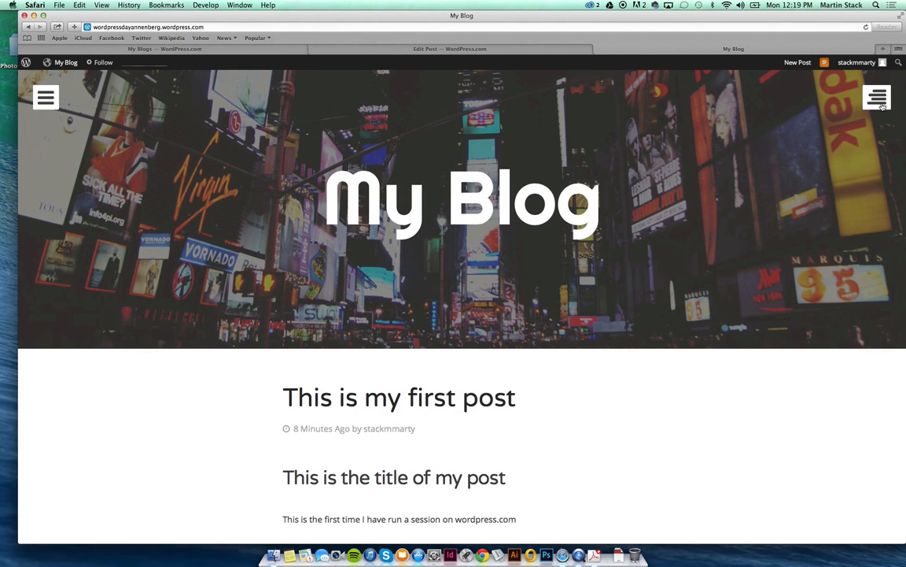
click(882, 106)
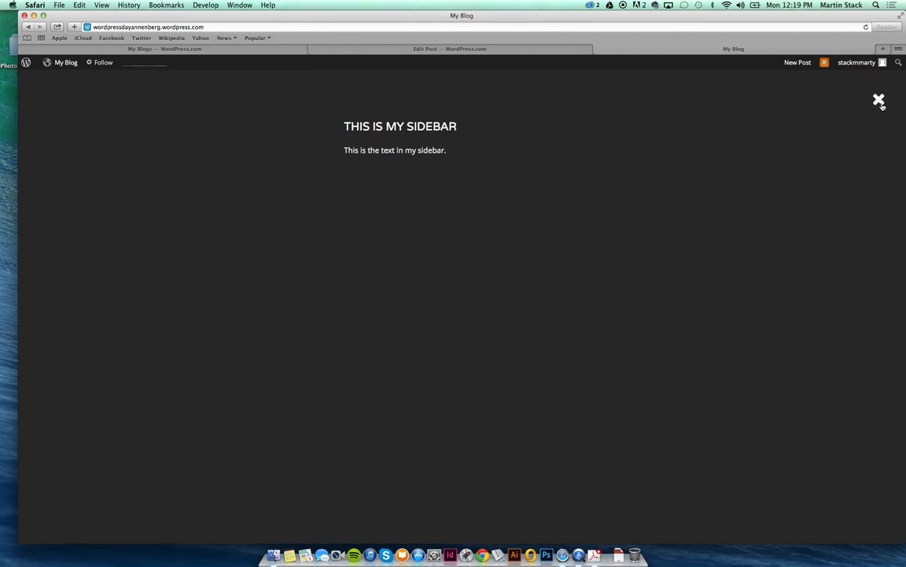
click(879, 101)
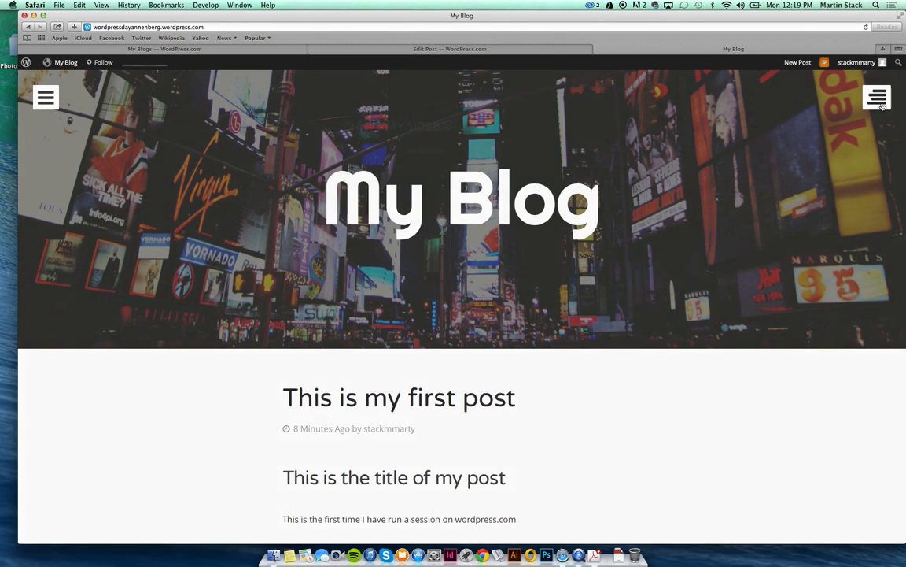
click(882, 107)
click(882, 106)
scroll(882, 106, down, 5)
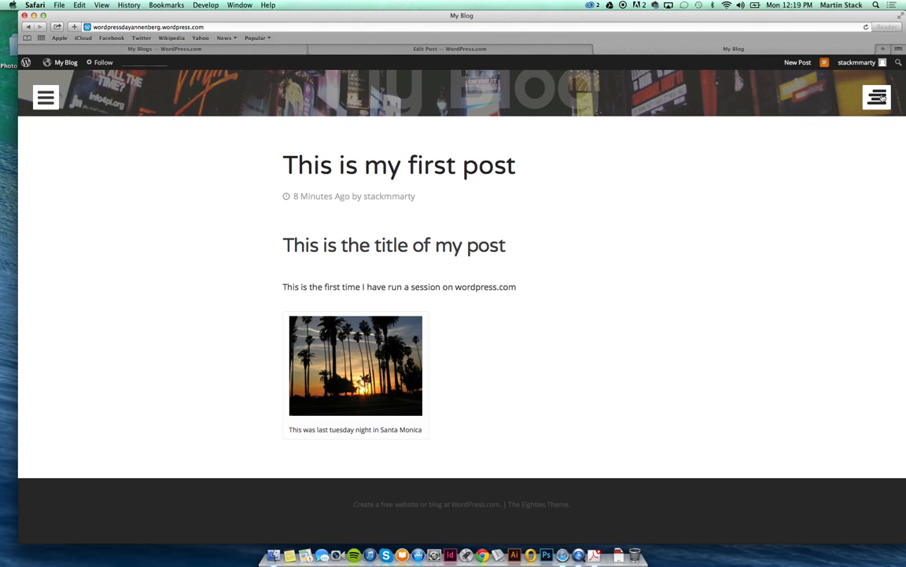
Reload the blog's front page, open the design customizer, then close it to return to the blog.
click(66, 63)
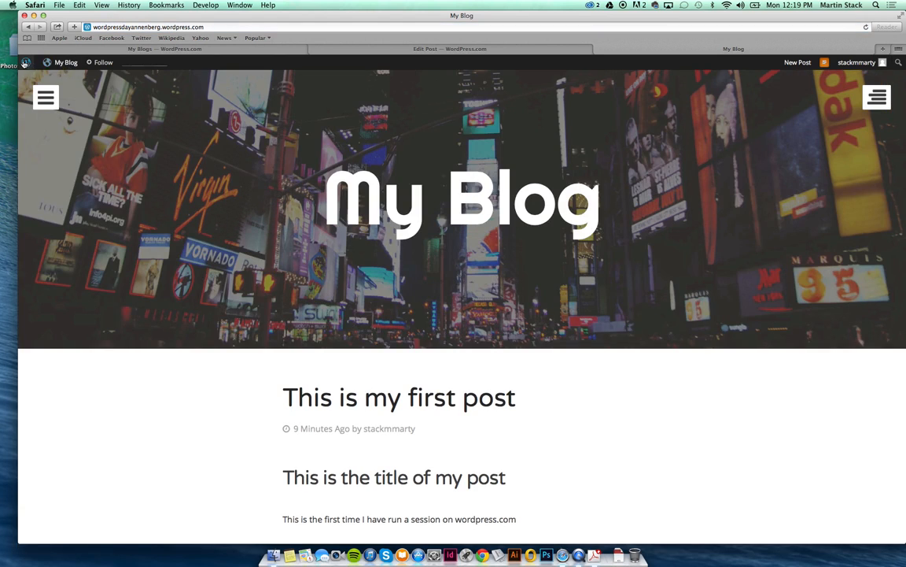
mouse_move(63, 63)
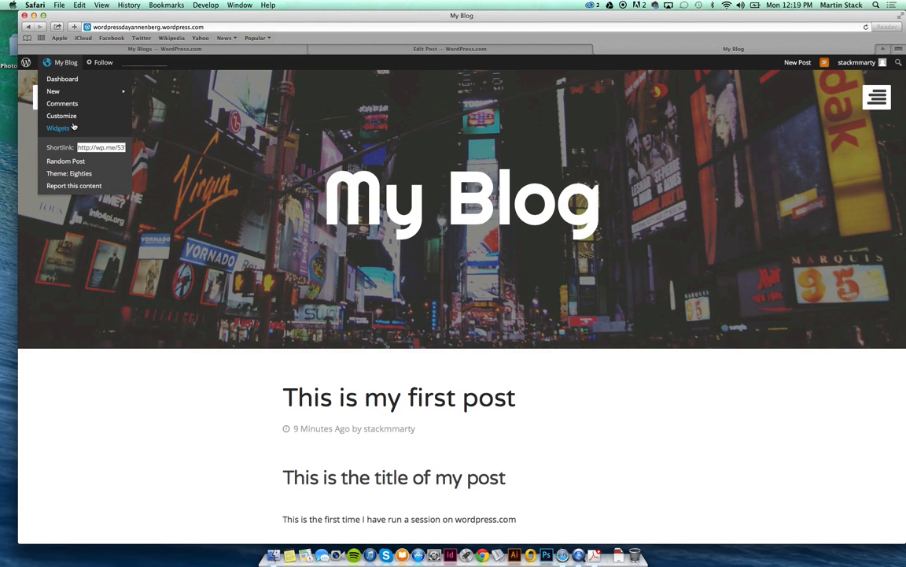
click(68, 64)
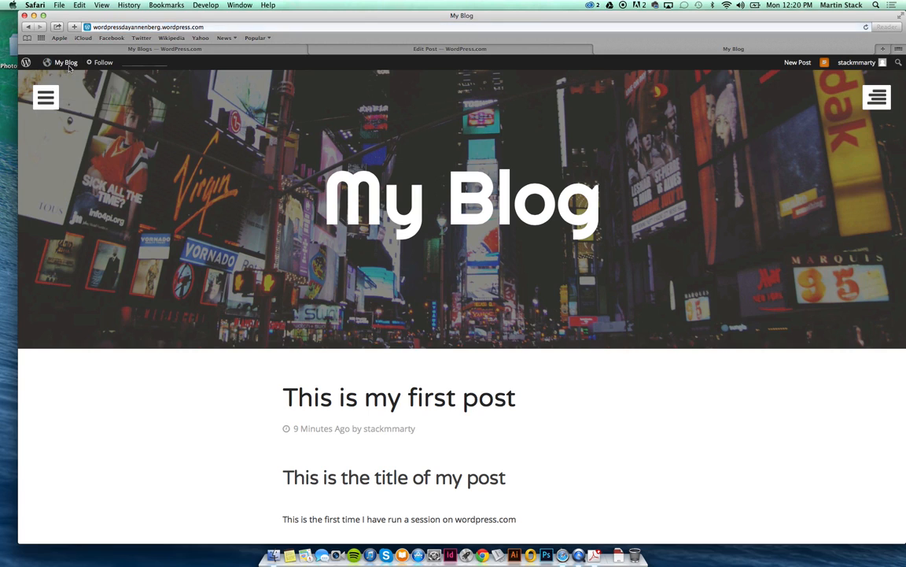
mouse_move(66, 63)
click(63, 116)
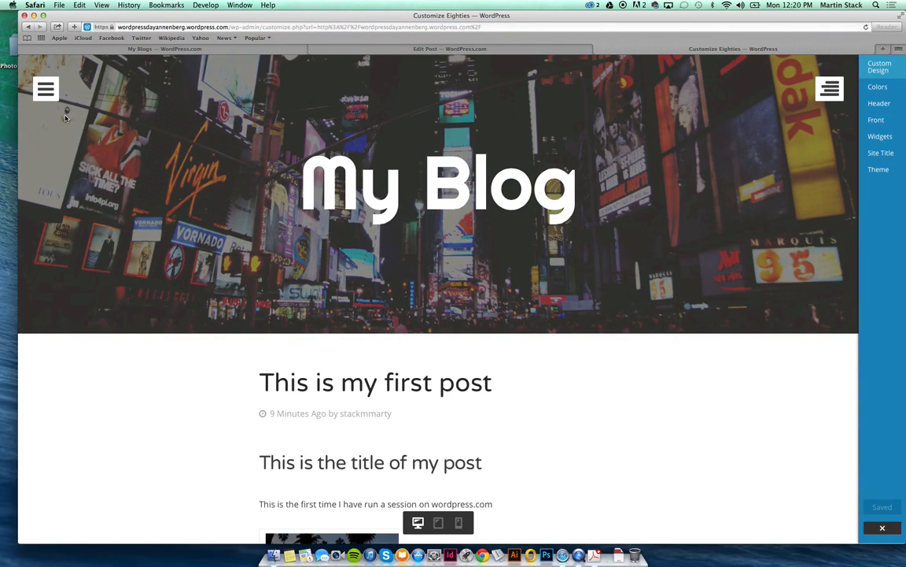
click(28, 27)
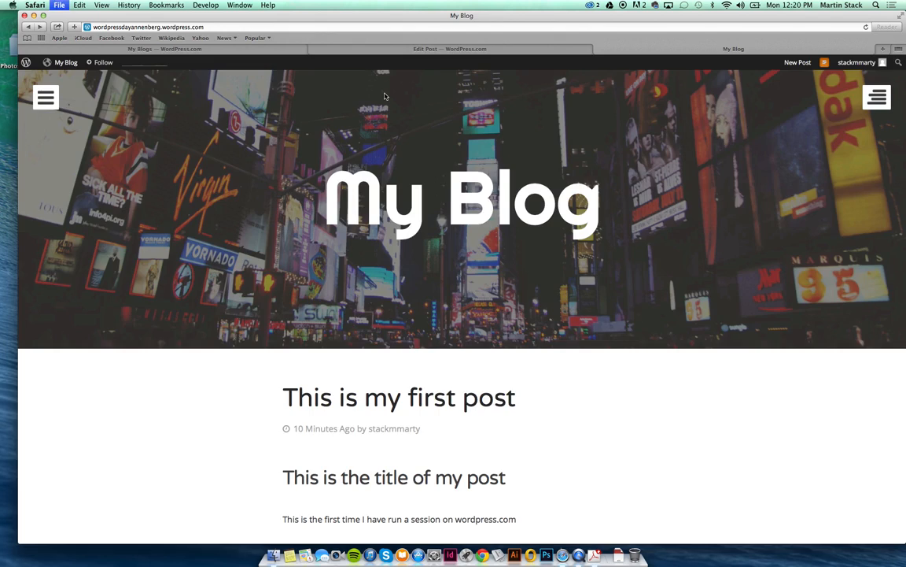
key(super+t)
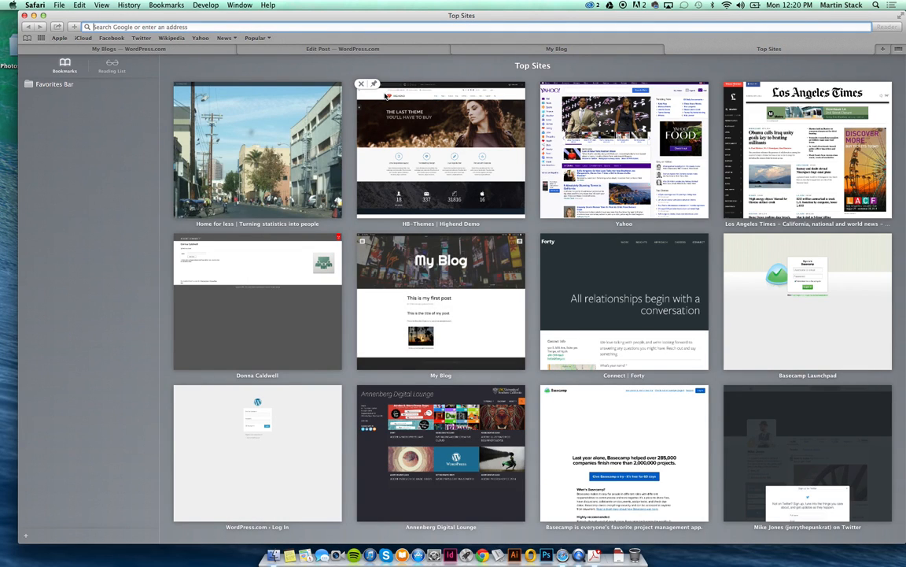
Load annenbergdl.org in the new tab, zoom the page in, and return to the My Blog tab.
text(www.annenbergdl.org)
key(Return)
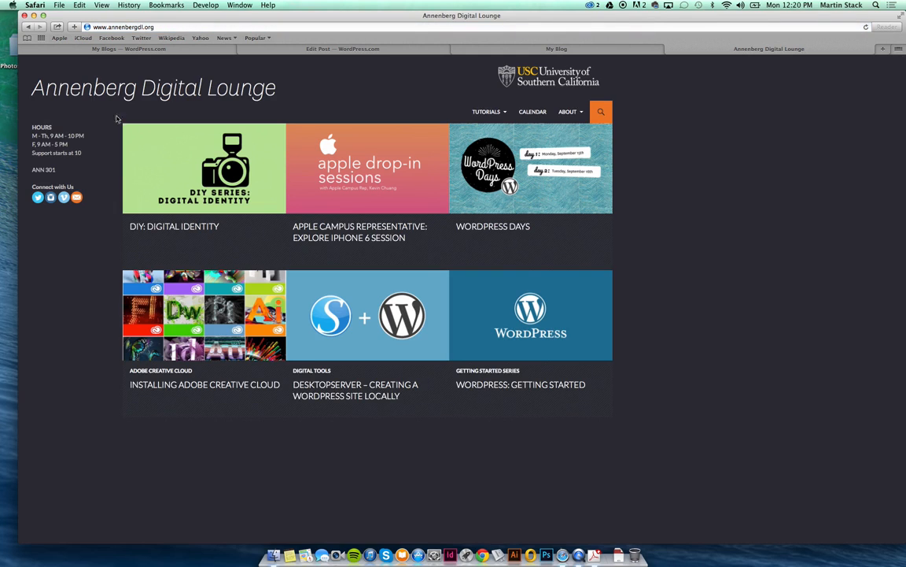
drag(31, 127, 14, 162)
click(49, 167)
key(super+equal)
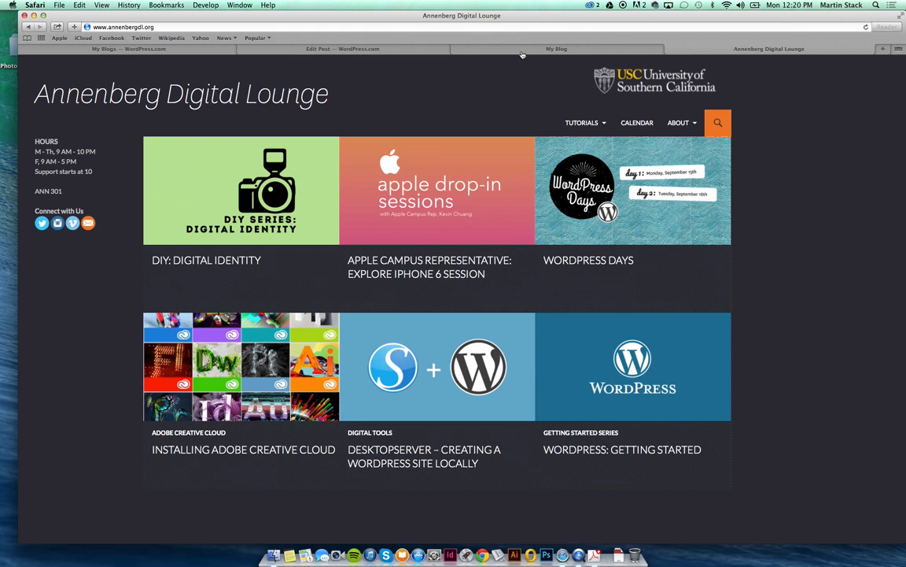
click(470, 50)
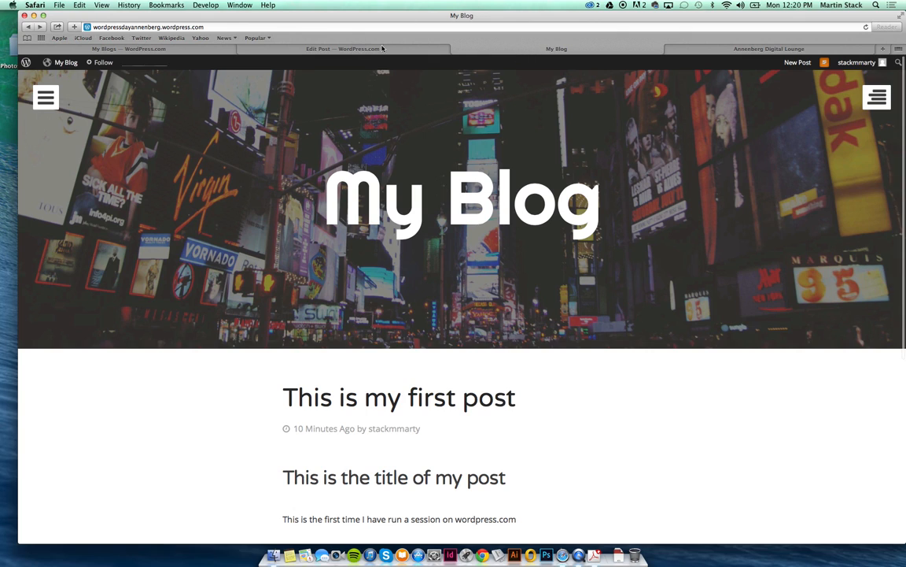
Choose Dashboard from the My Blog menu in the admin bar.
mouse_move(63, 62)
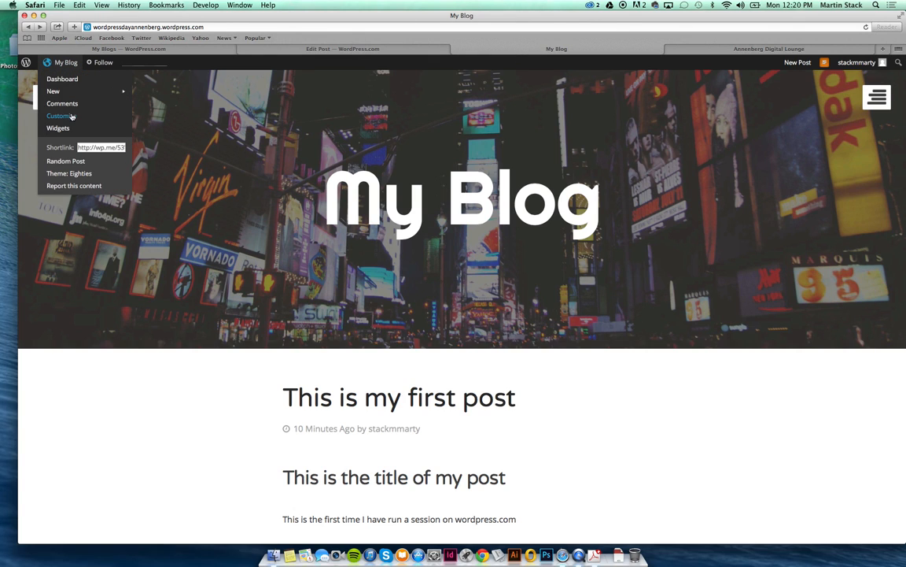
click(61, 65)
click(66, 78)
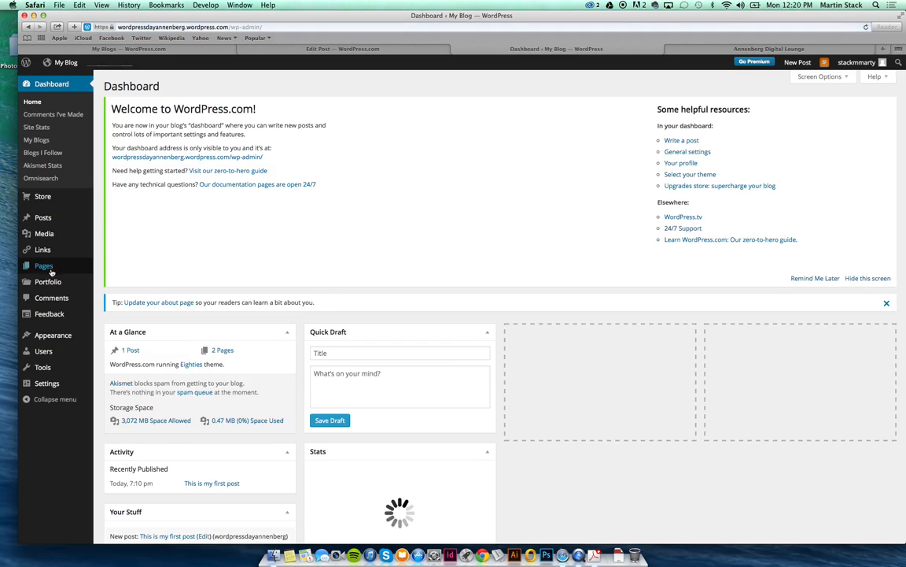
Open Appearance > Themes and preview My Blog with the Goran theme.
mouse_move(53, 223)
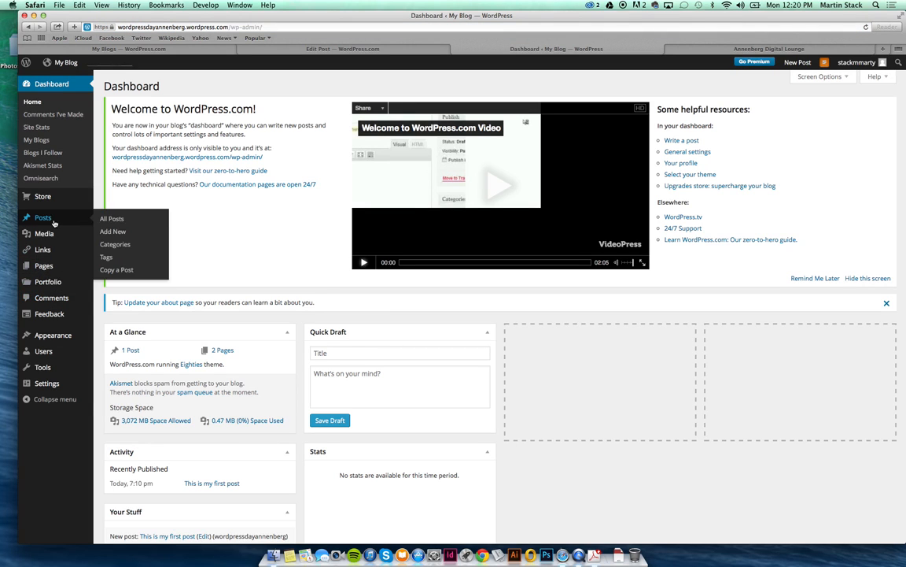
mouse_move(65, 256)
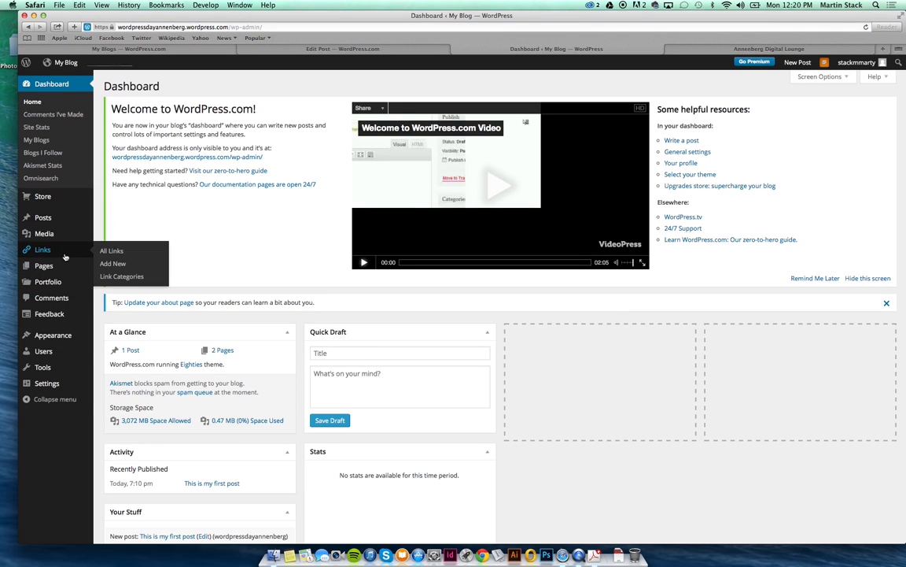
mouse_move(64, 337)
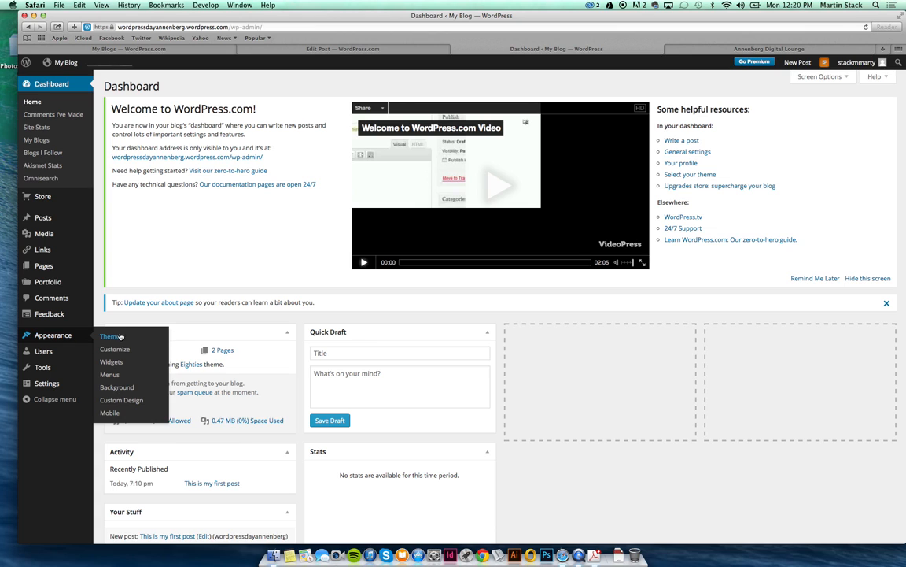
click(119, 336)
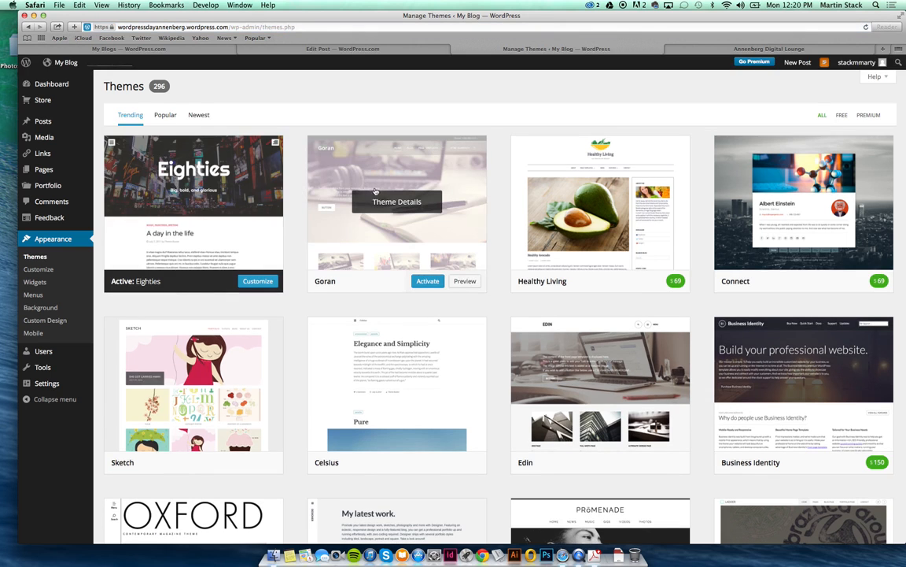
click(465, 281)
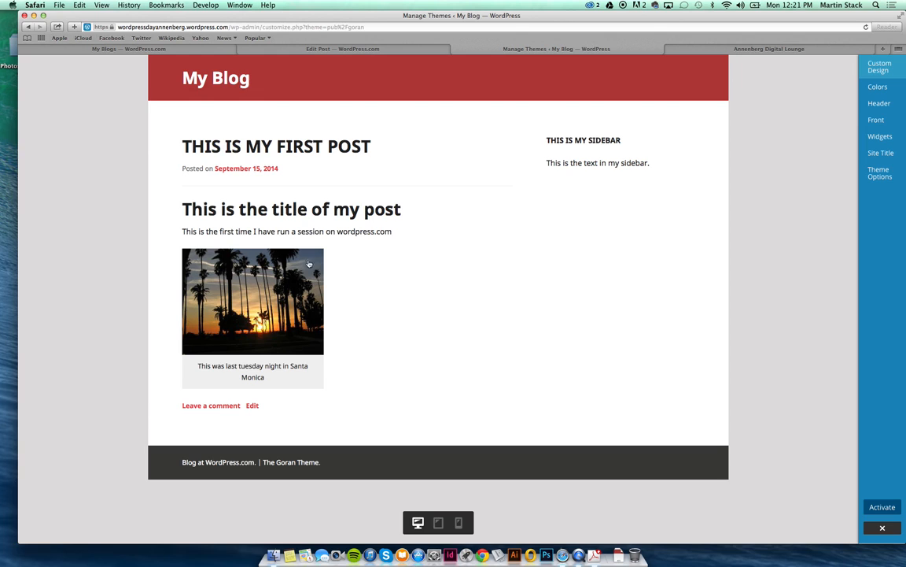
drag(499, 129, 619, 168)
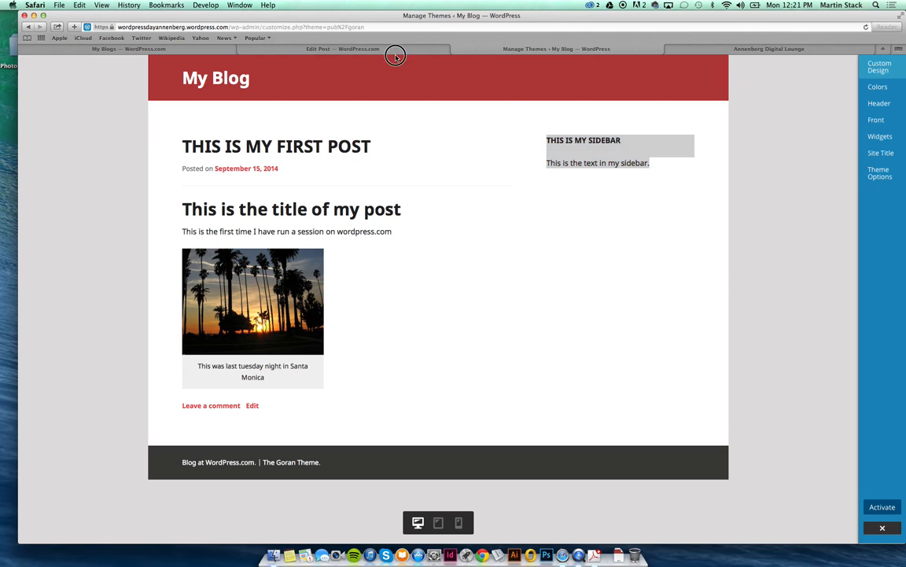
click(555, 84)
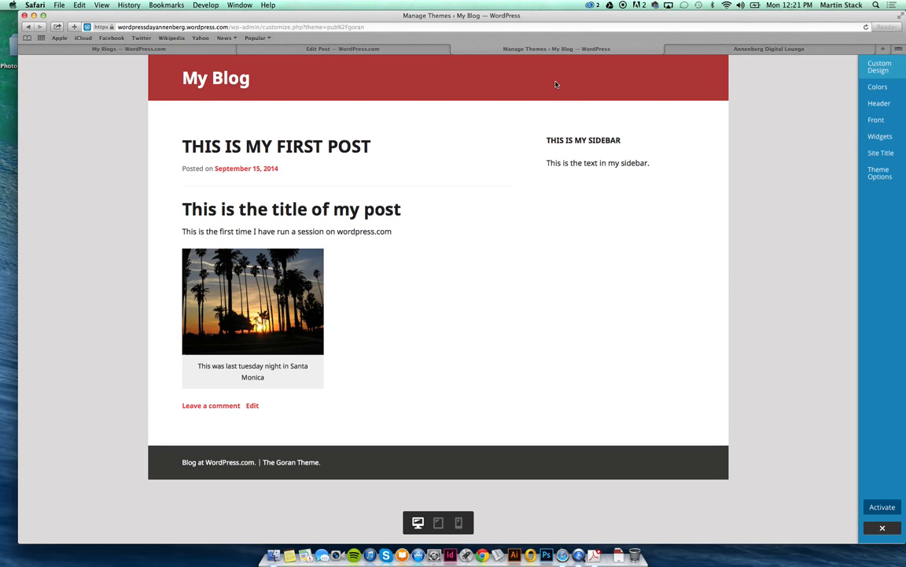
click(169, 48)
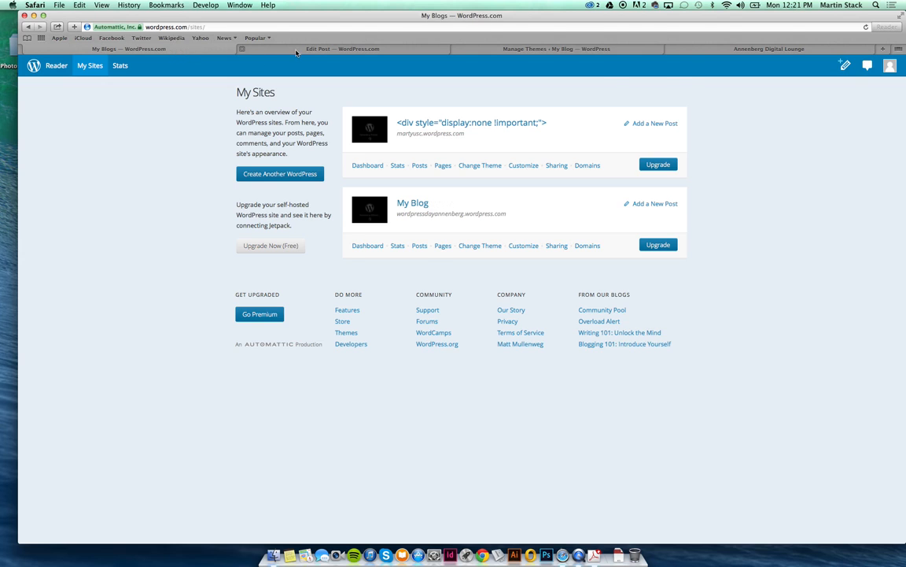
Switch to the post-editing tab, visit Reader and My Sites, then open My Blog's Dashboard.
click(296, 49)
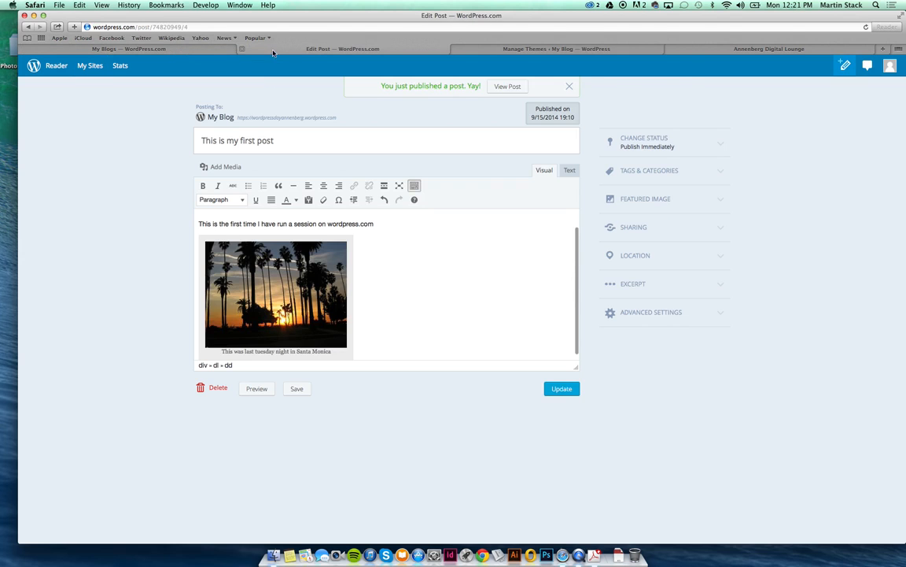
click(56, 66)
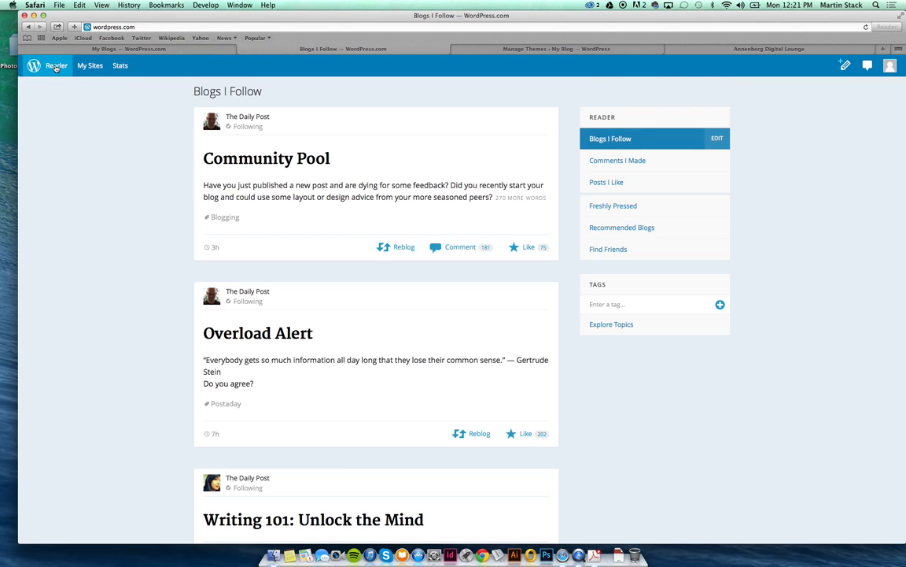
click(90, 65)
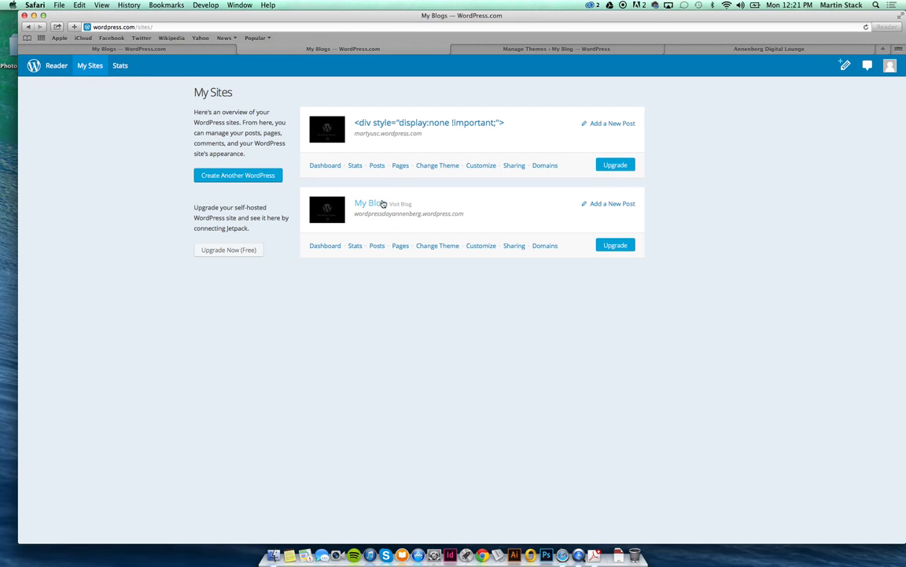
click(383, 204)
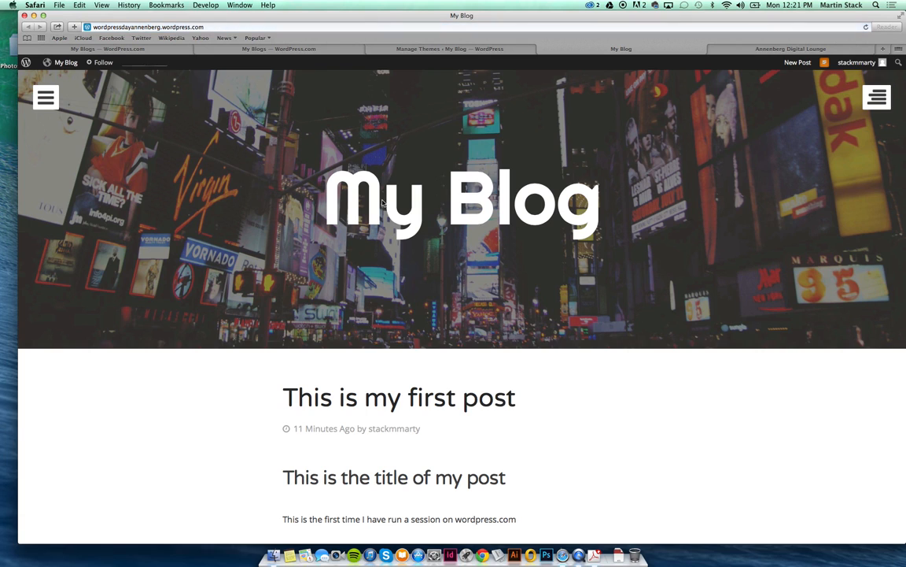
click(63, 63)
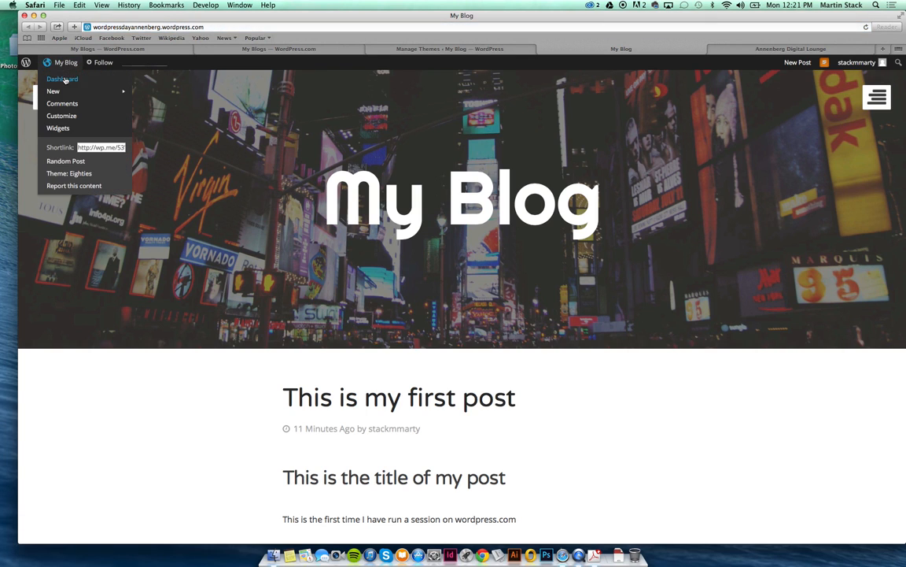
click(64, 79)
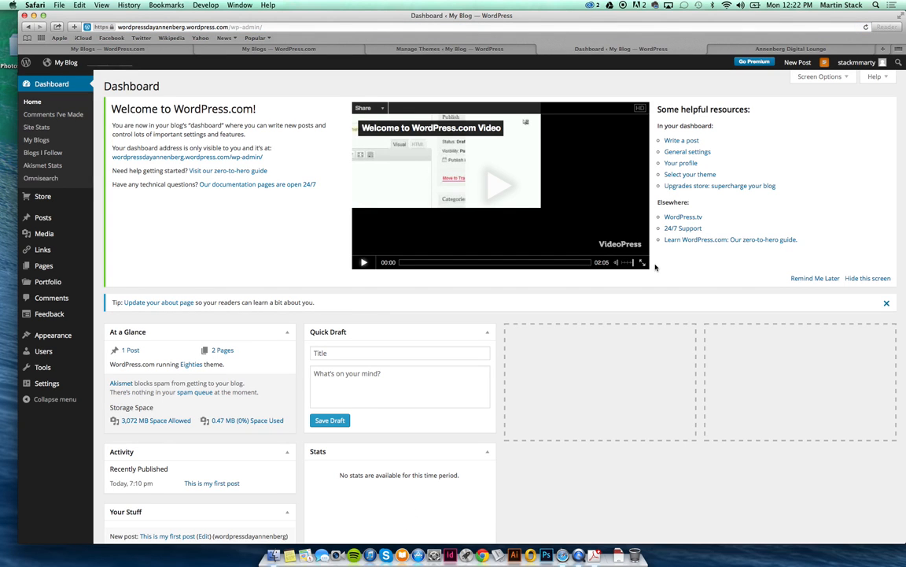
scroll(655, 266, down, 3)
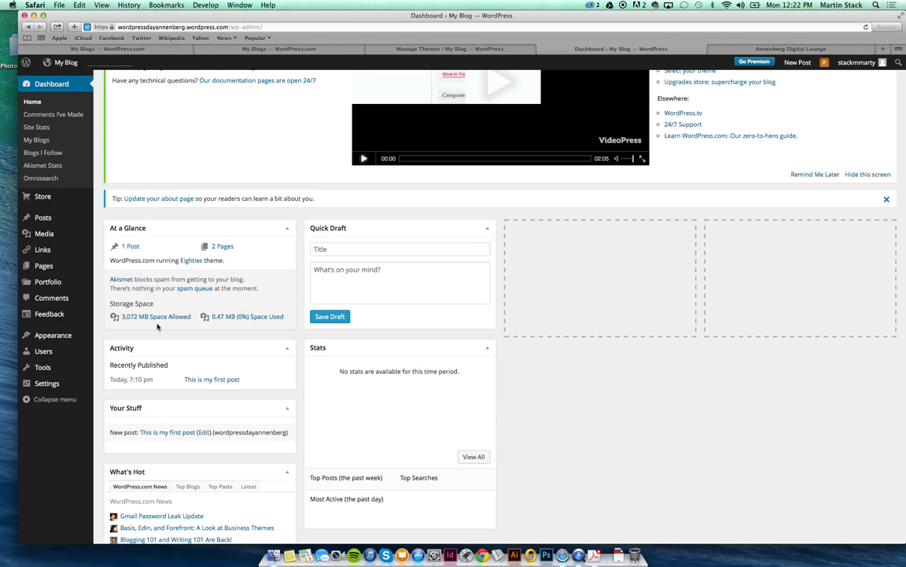
scroll(158, 315, down, 3)
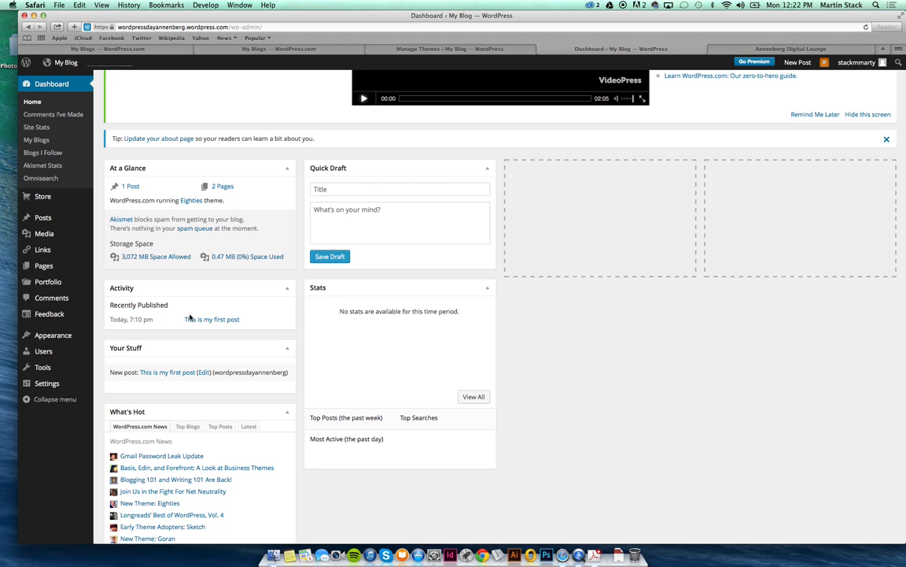
scroll(190, 317, down, 3)
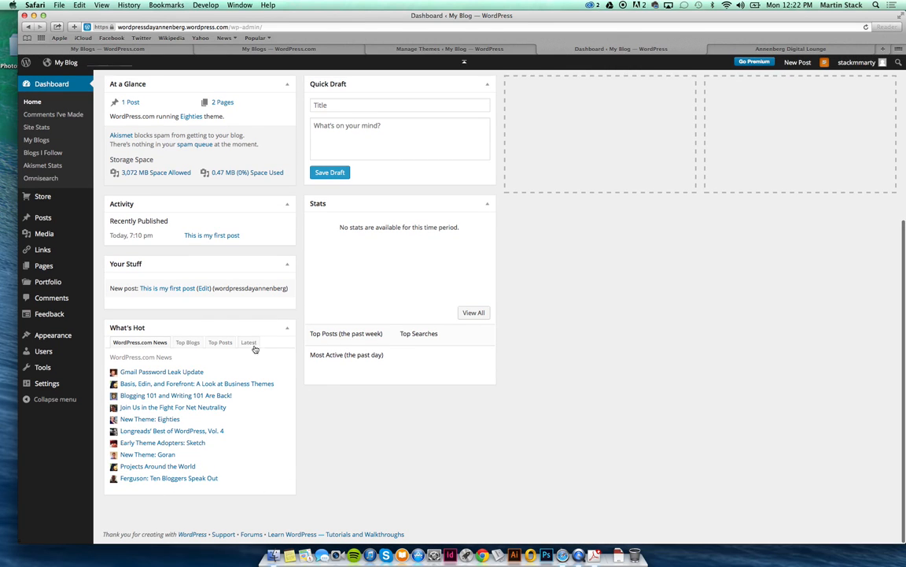
Open Cute Puppy Love from today's Top Blogs list in a new tab and switch to it.
click(186, 345)
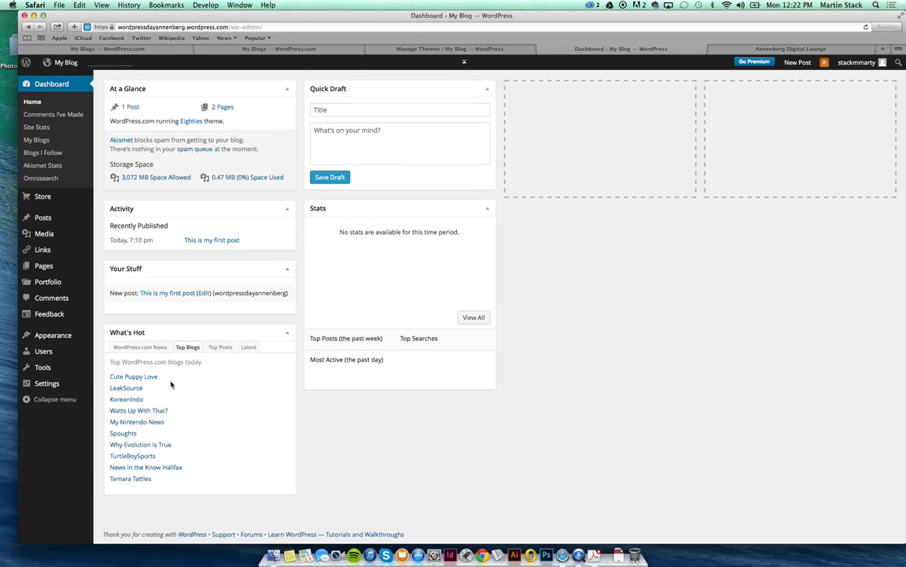
right_click(151, 378)
click(189, 377)
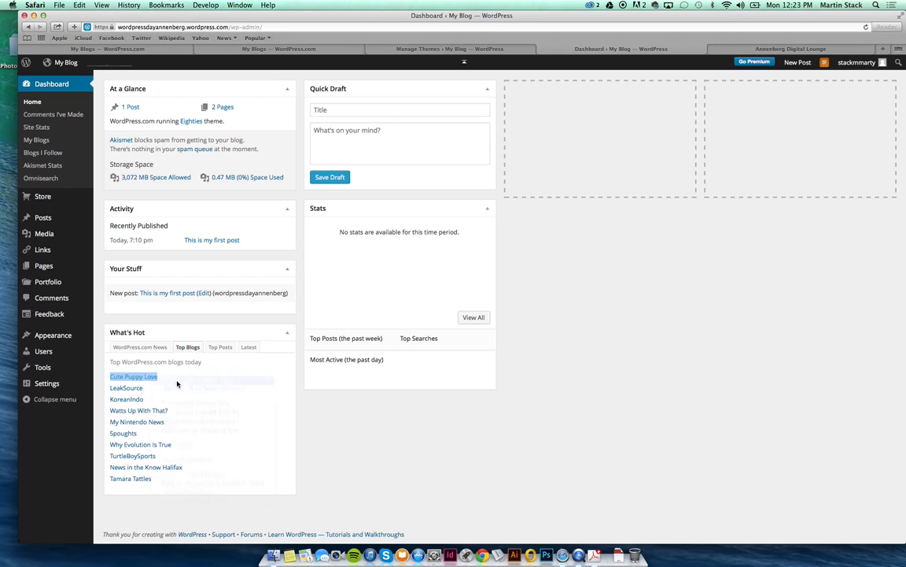
click(707, 51)
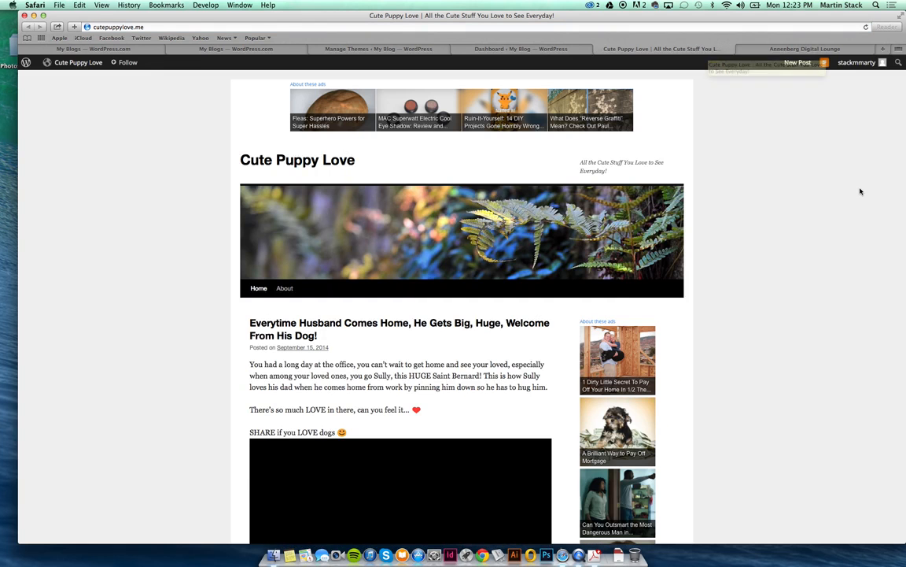
Scroll through the Cute Puppy Love blog, then return to the My Blog Dashboard tab.
scroll(860, 191, down, 2)
scroll(860, 191, down, 3)
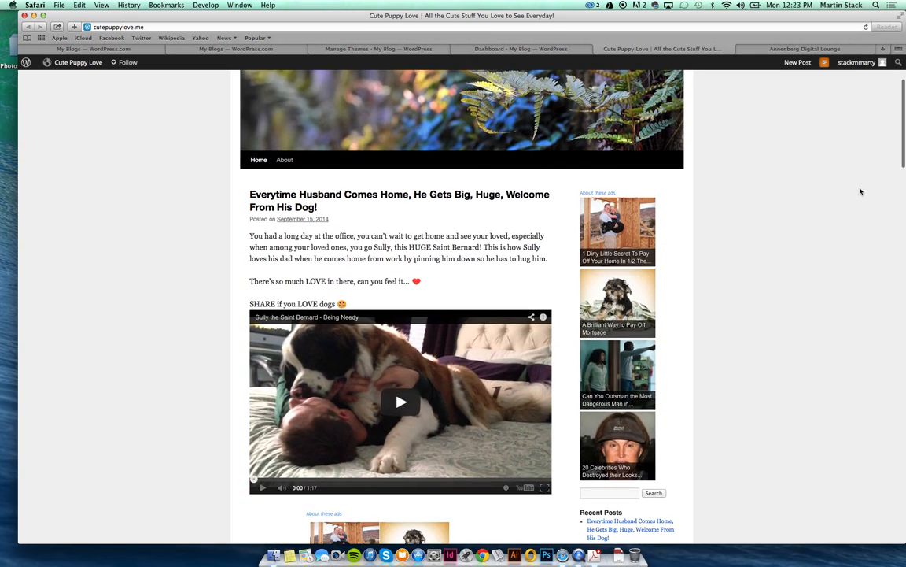
scroll(860, 191, down, 5)
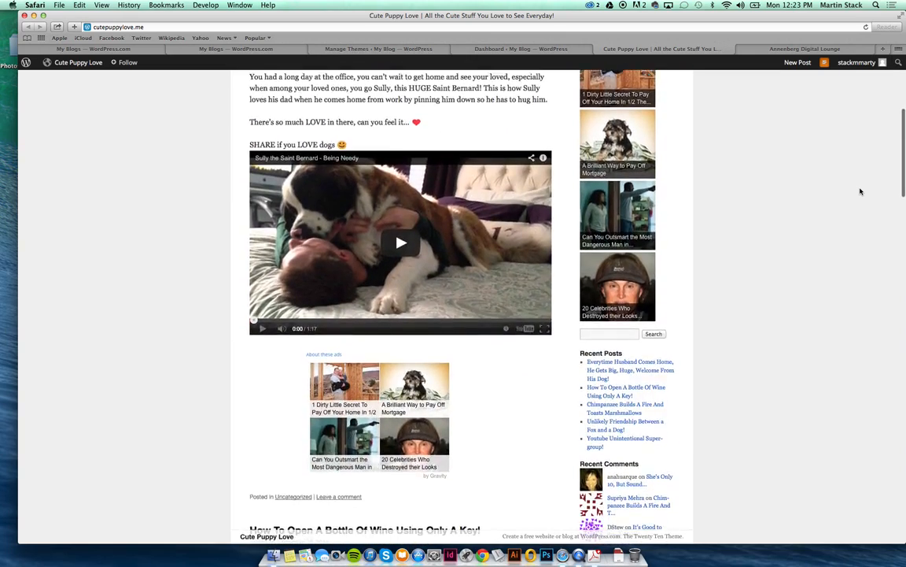
scroll(860, 192, down, 10)
scroll(860, 191, down, 2)
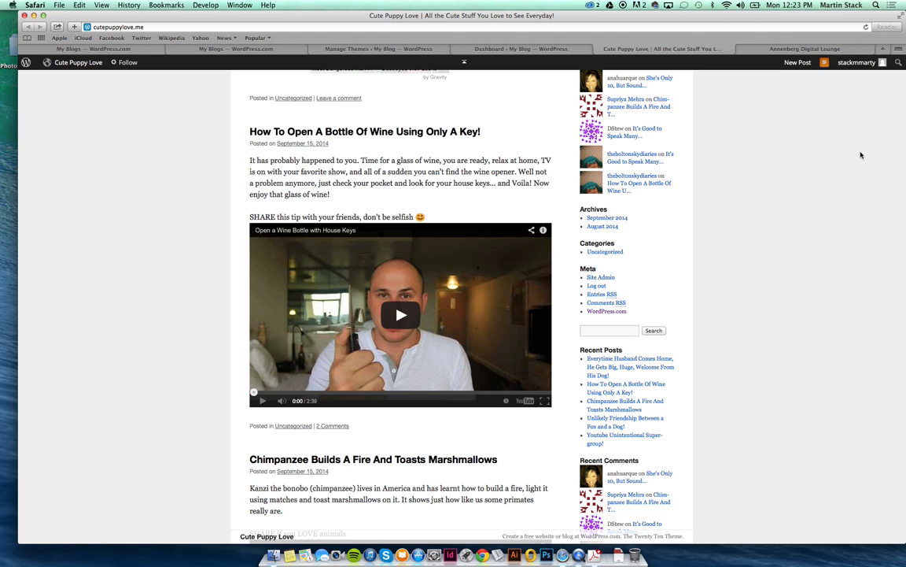
scroll(861, 155, up, 3)
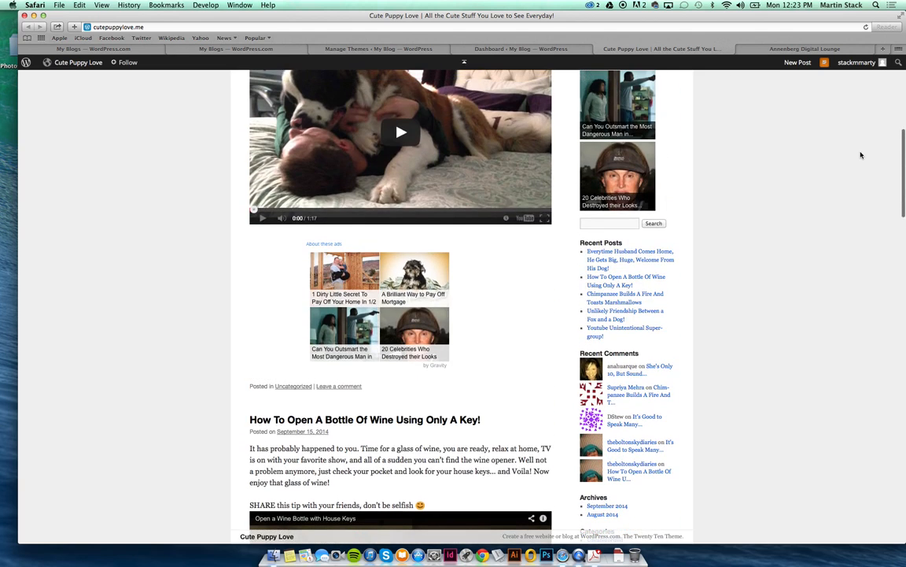
click(473, 49)
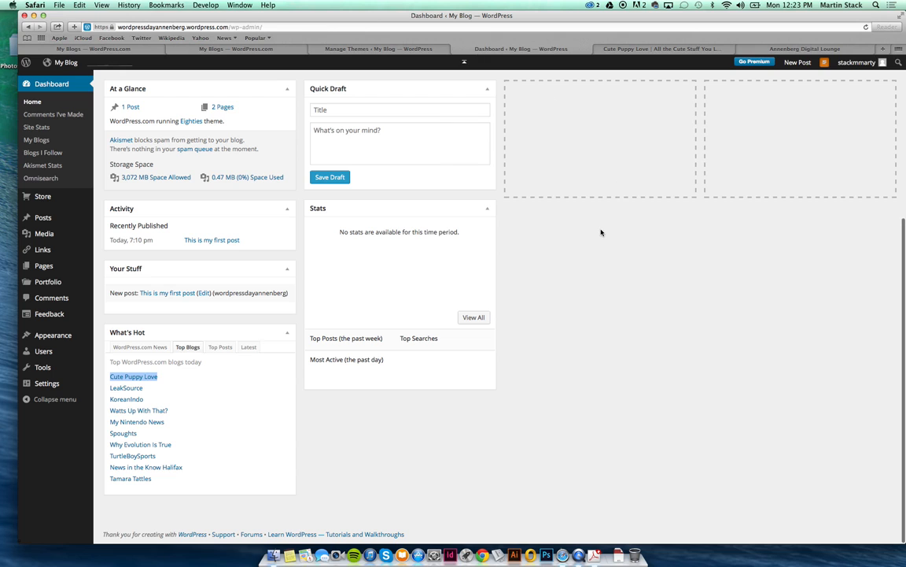
Drag the Stats box into the empty right-hand Dashboard column, then open the Posts list.
scroll(600, 232, up, 2)
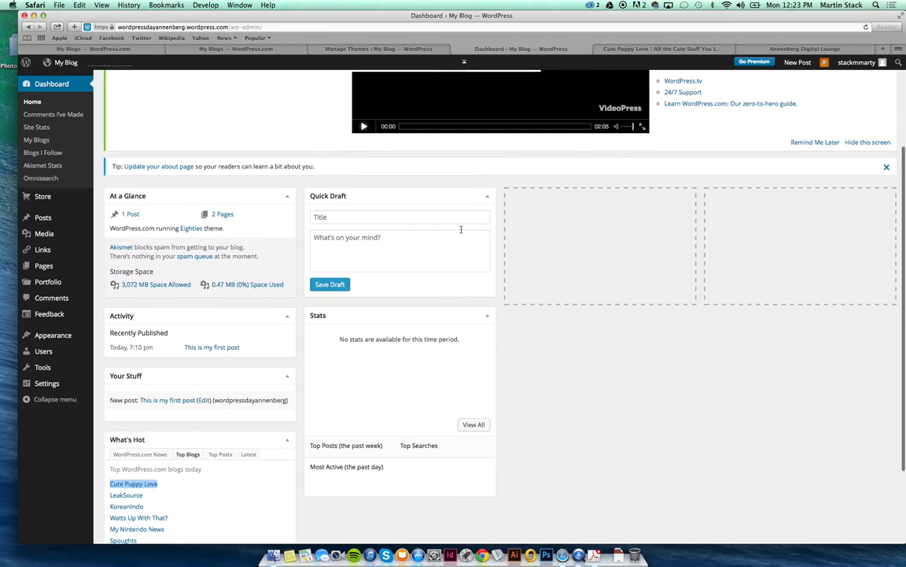
click(424, 217)
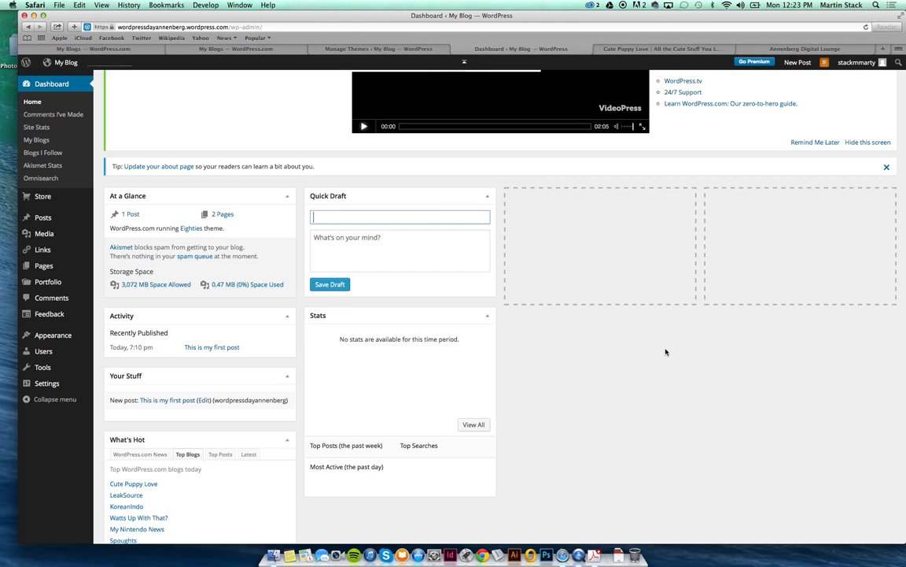
drag(368, 315, 569, 208)
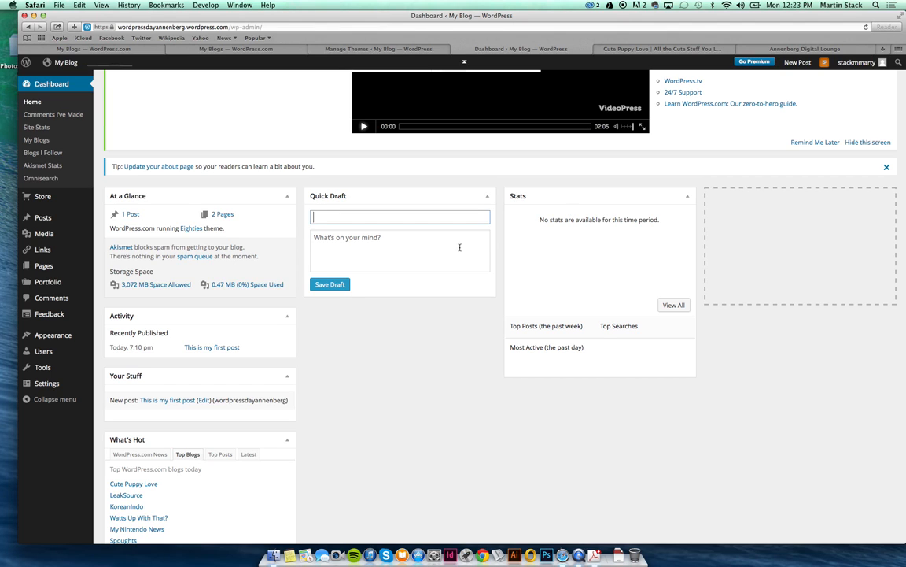
scroll(539, 255, up, 3)
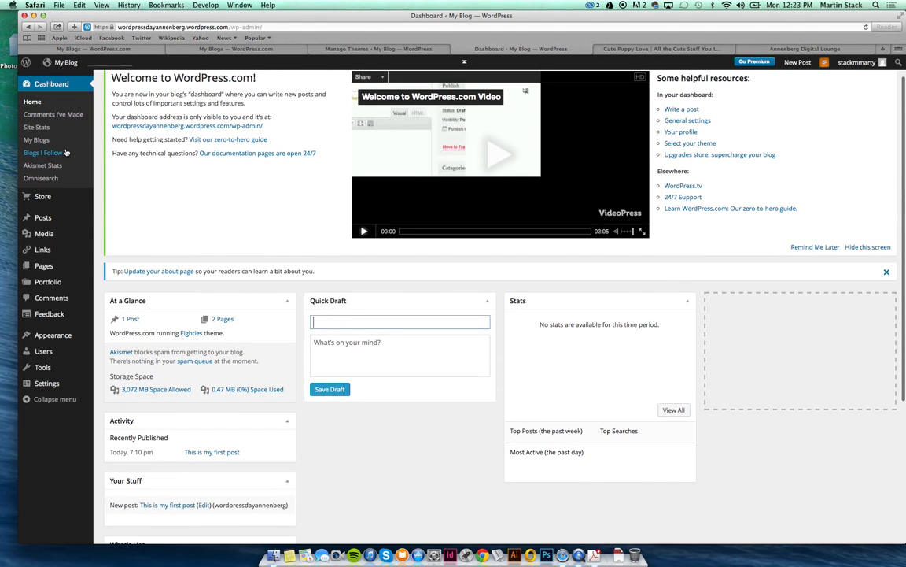
click(70, 219)
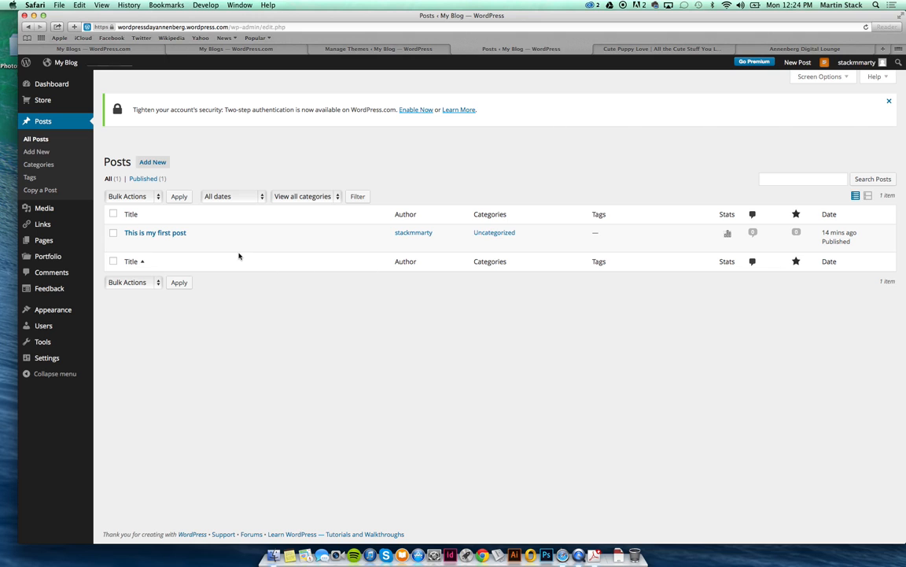
Create a post titled 'Turtles' with body 'This is a post about turtles' and publish it.
click(163, 166)
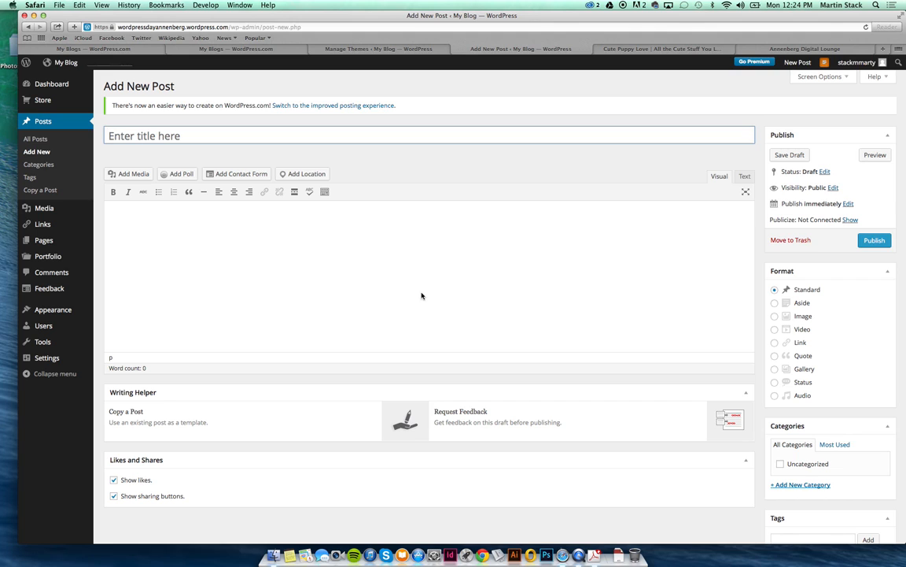
text(Turtu)
key(BackSpace)
text(les)
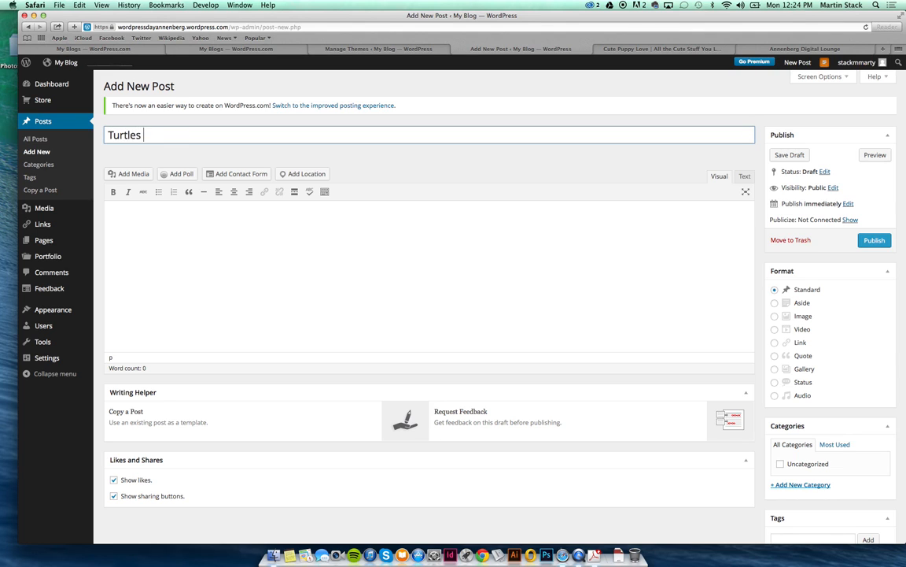
key(Tab)
text(This is)
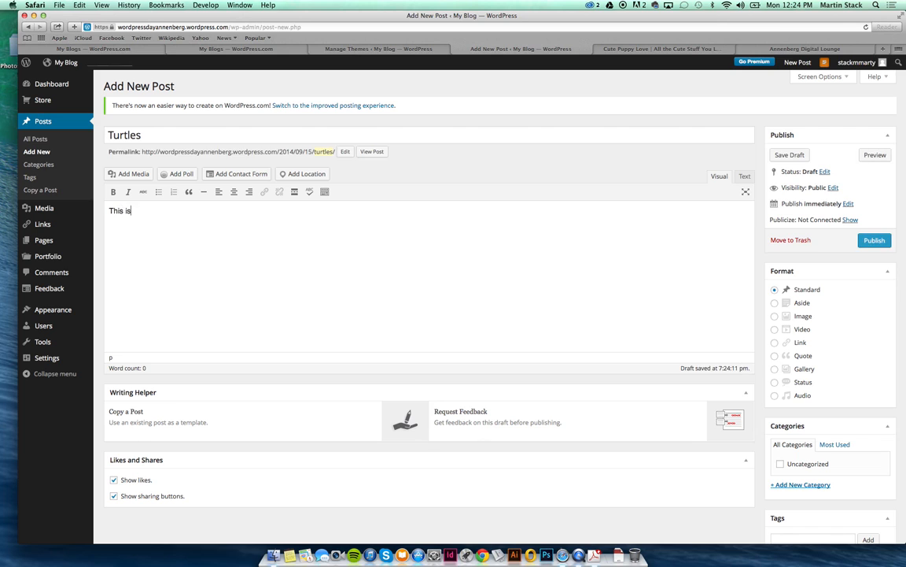
text( a post about turtles)
click(879, 243)
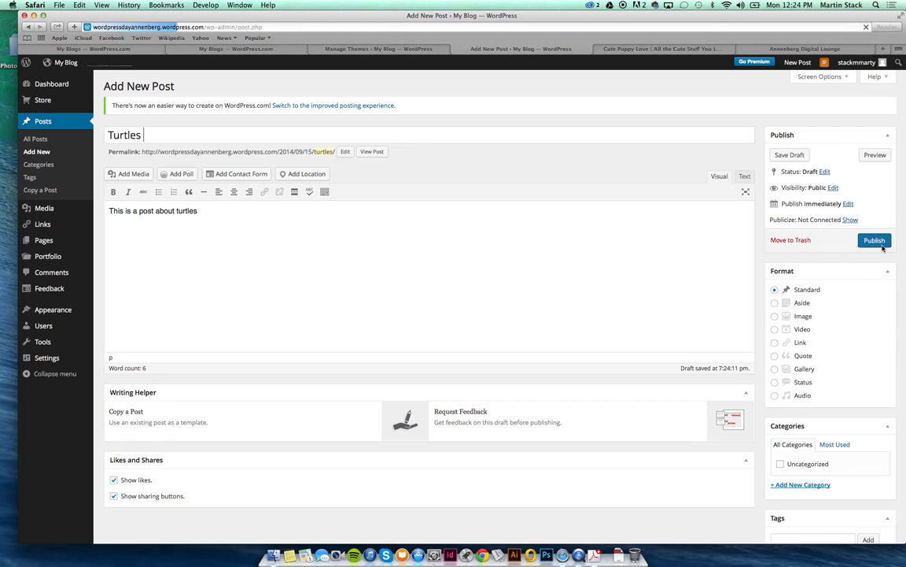
click(875, 242)
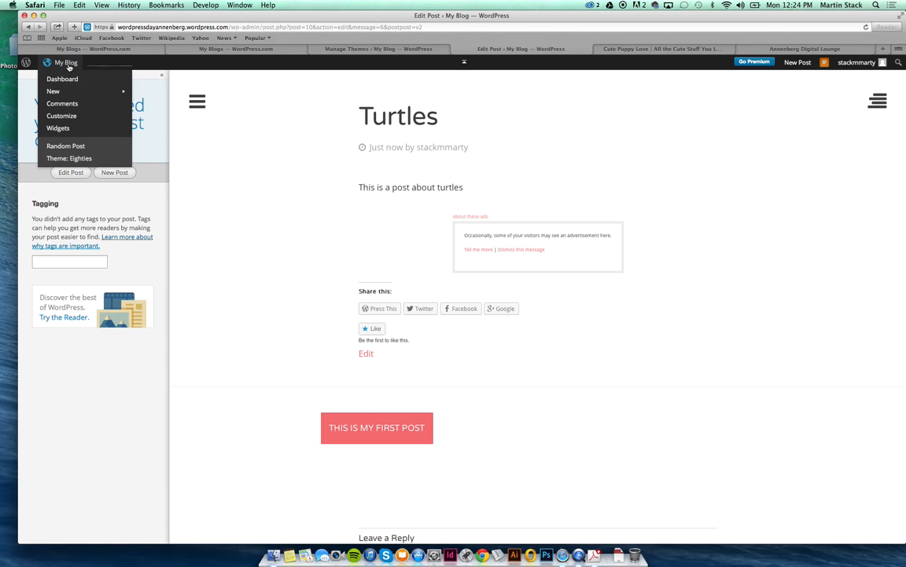
Go to My Blog's Dashboard and open the list of all posts.
click(68, 66)
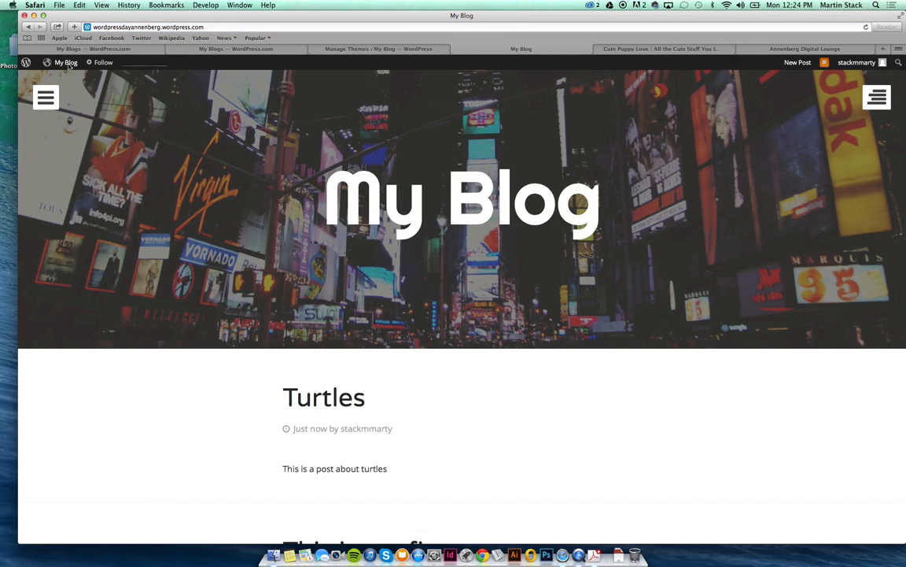
mouse_move(68, 66)
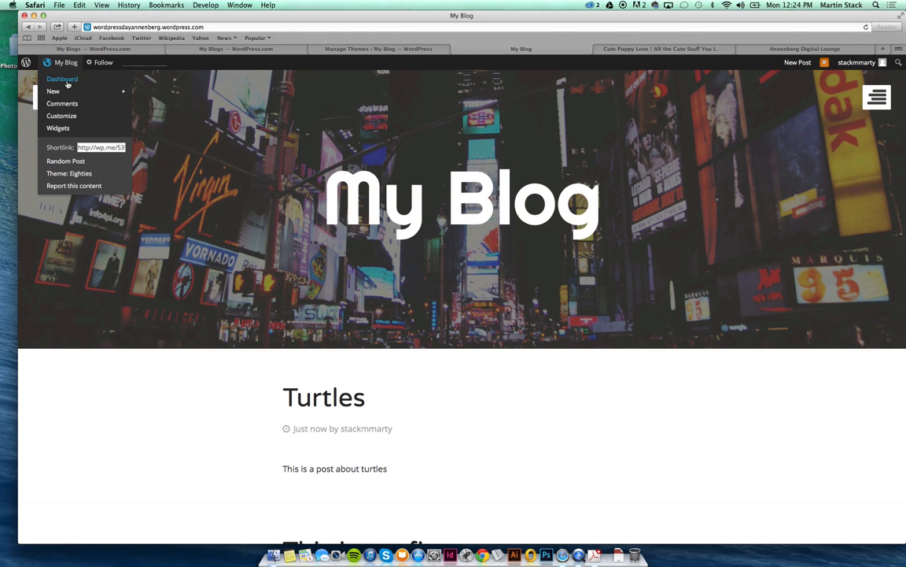
click(68, 81)
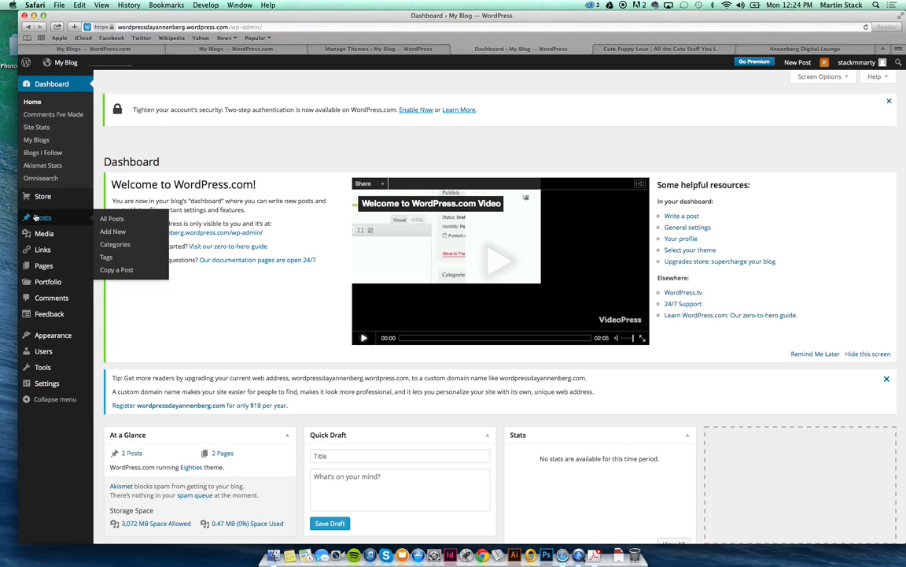
click(34, 217)
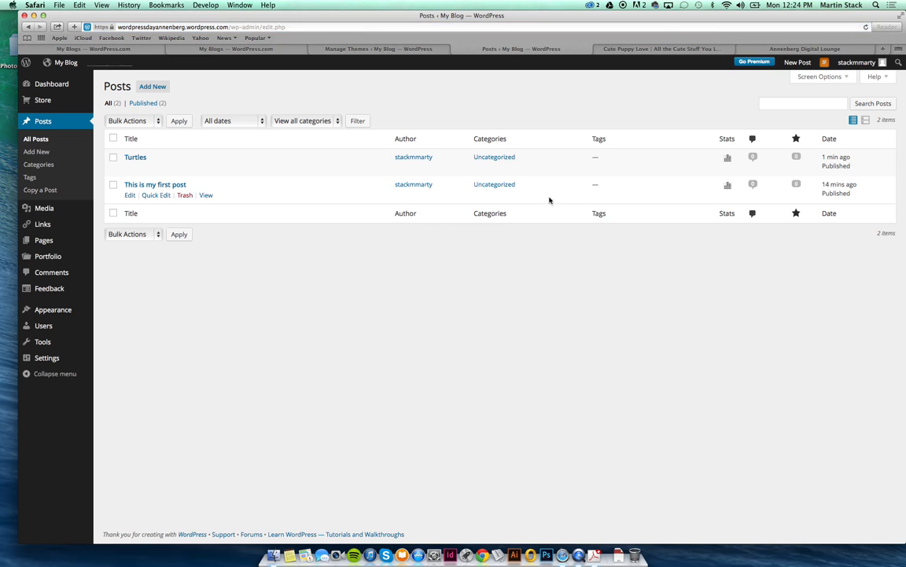
Try Quick Edit on the first post's category, then open the Turtles post in the editor.
click(145, 196)
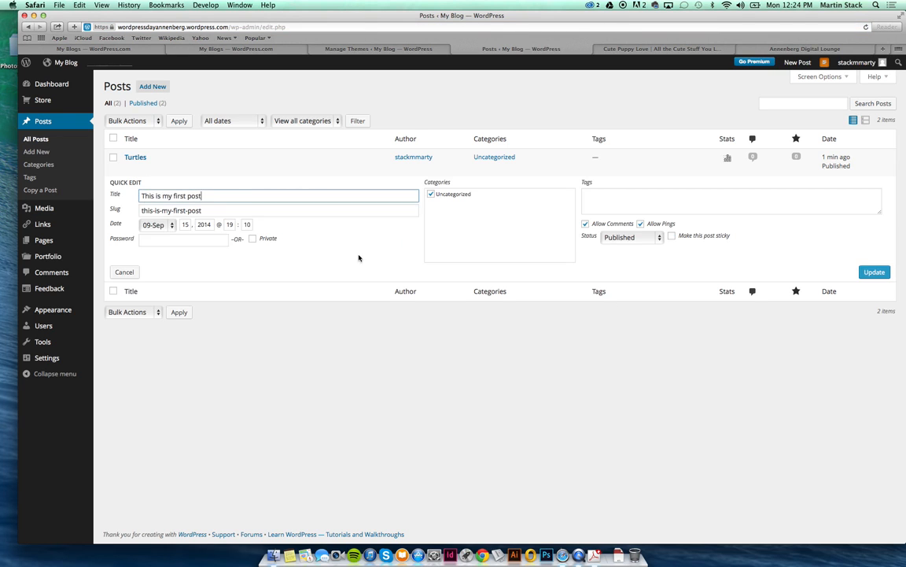
click(431, 195)
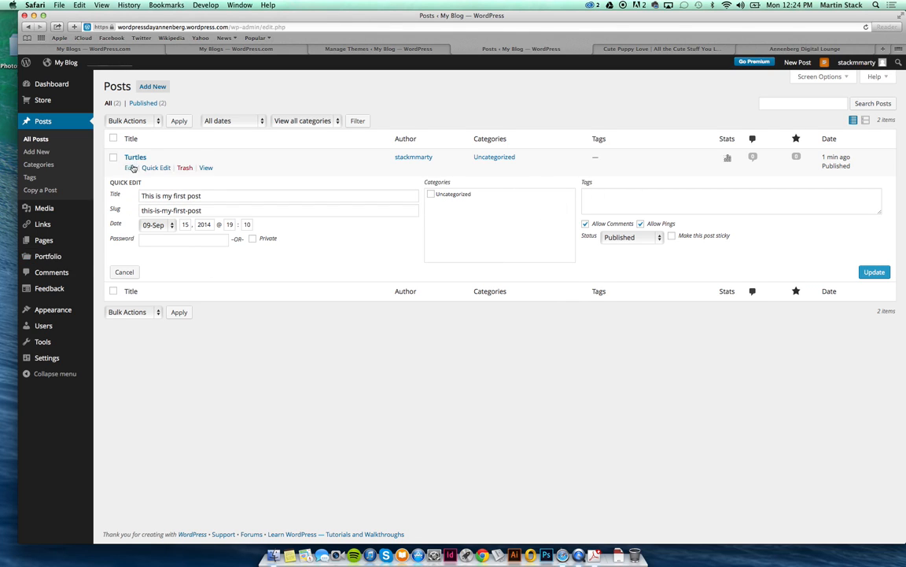
click(130, 168)
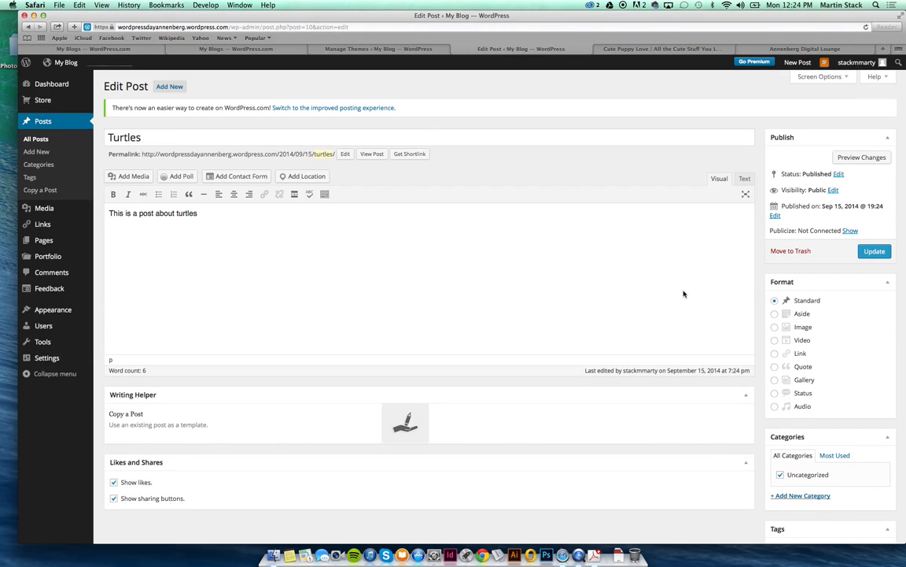
Start a new category named 'Animals' for the Turtles post.
click(814, 495)
click(814, 496)
click(813, 497)
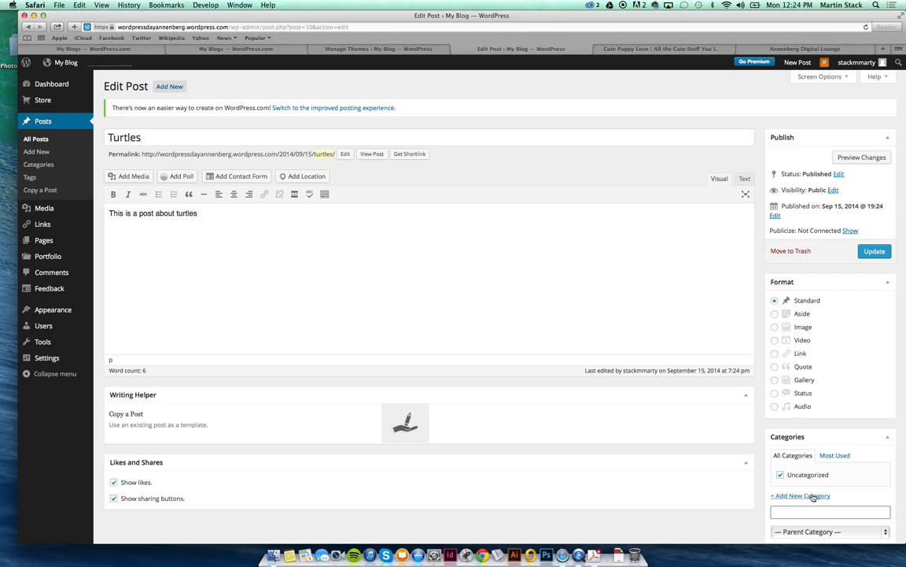
text(Animals)
scroll(727, 530, down, 1)
scroll(726, 530, down, 5)
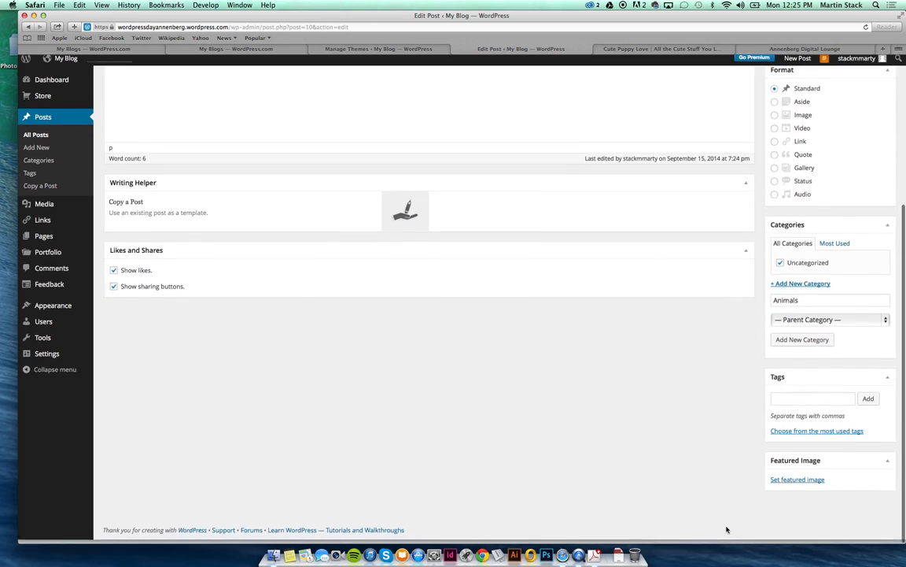
Open the featured-image library, then switch to the Cute Puppy Love browser tab.
click(825, 402)
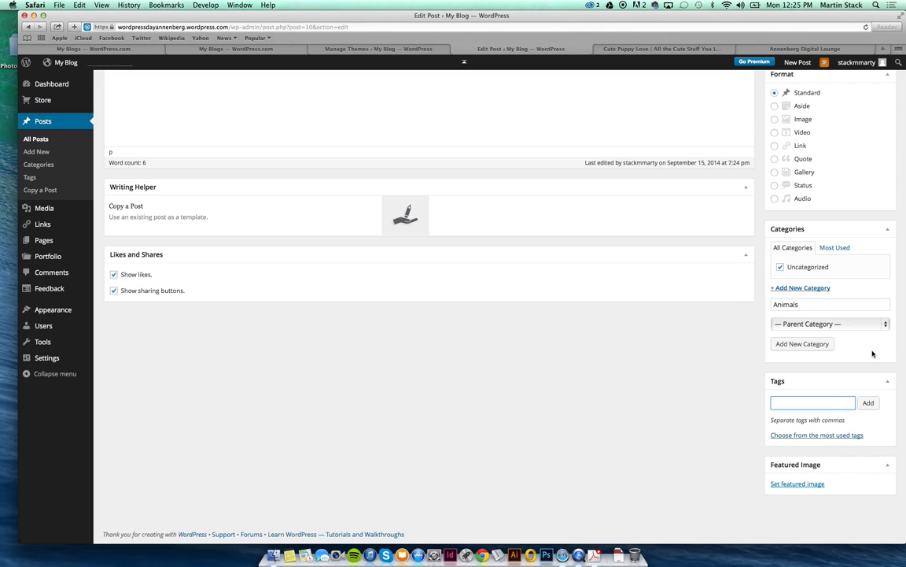
scroll(874, 360, down, 2)
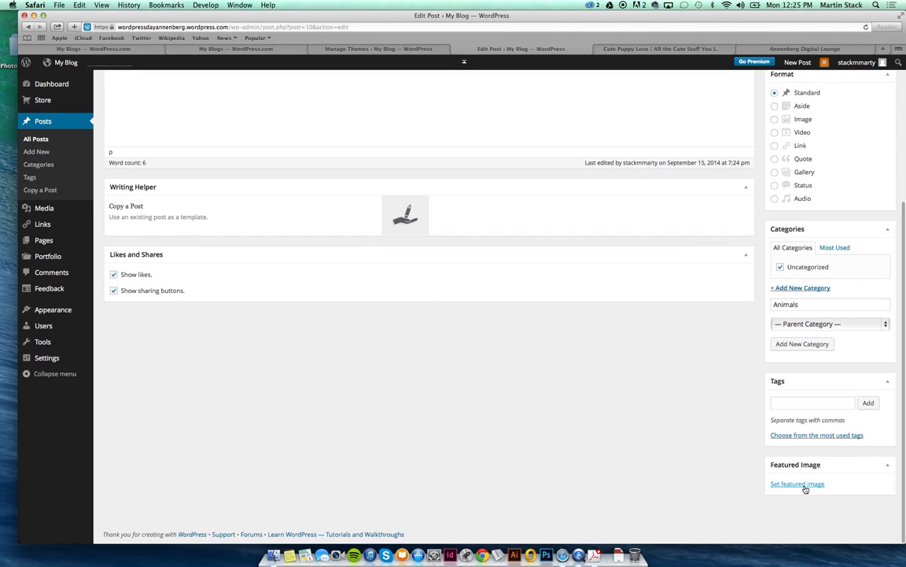
click(805, 485)
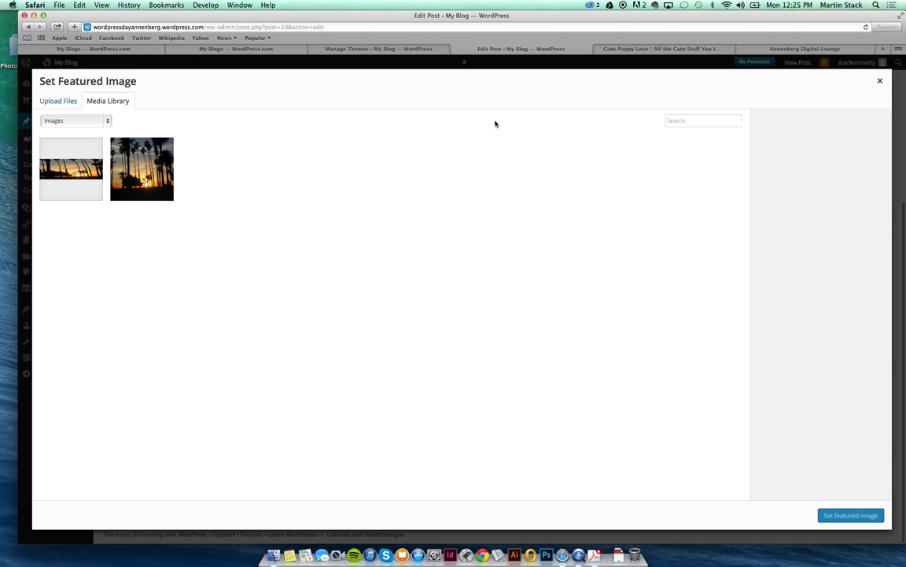
click(622, 49)
Search Google Images (images.google.com) for 'turtle'.
click(618, 27)
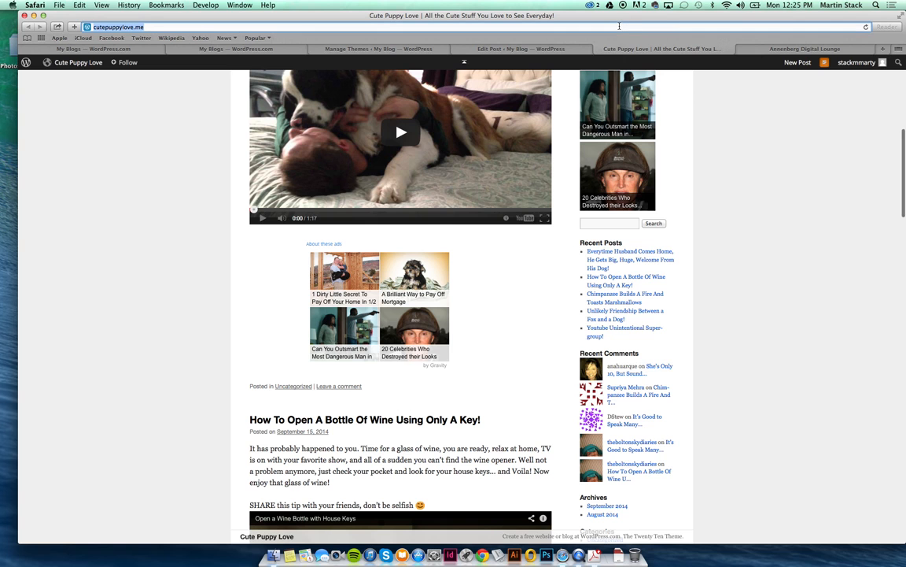
text(imag)
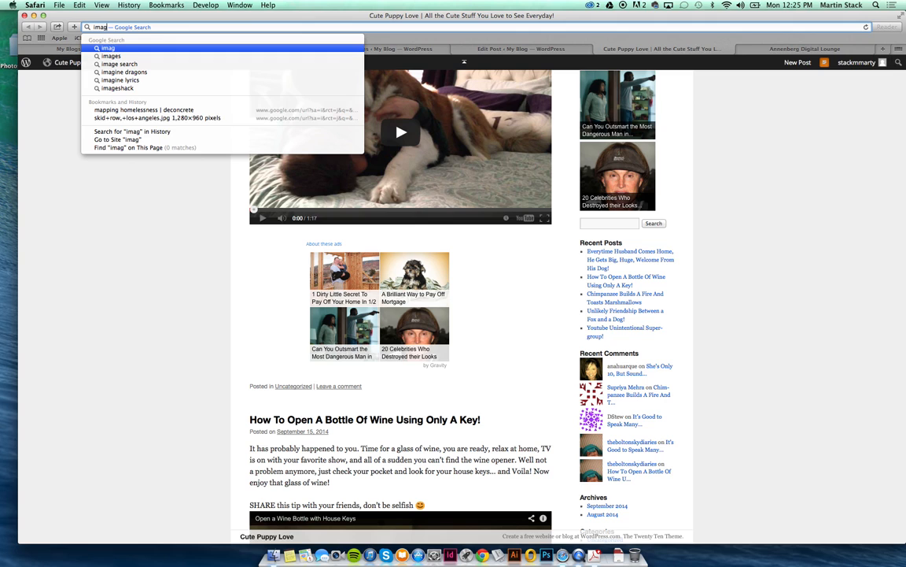
text(es.google.com)
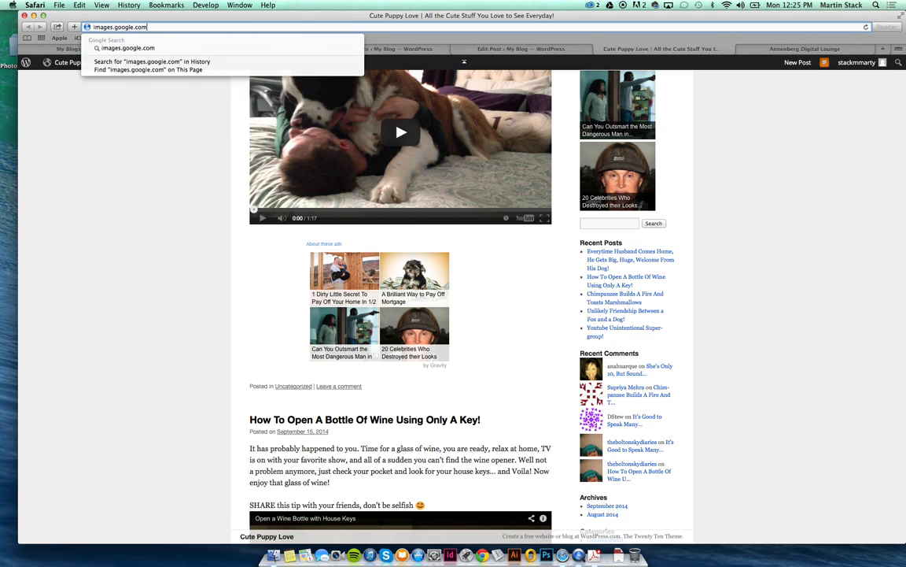
key(Return)
text(turtl)
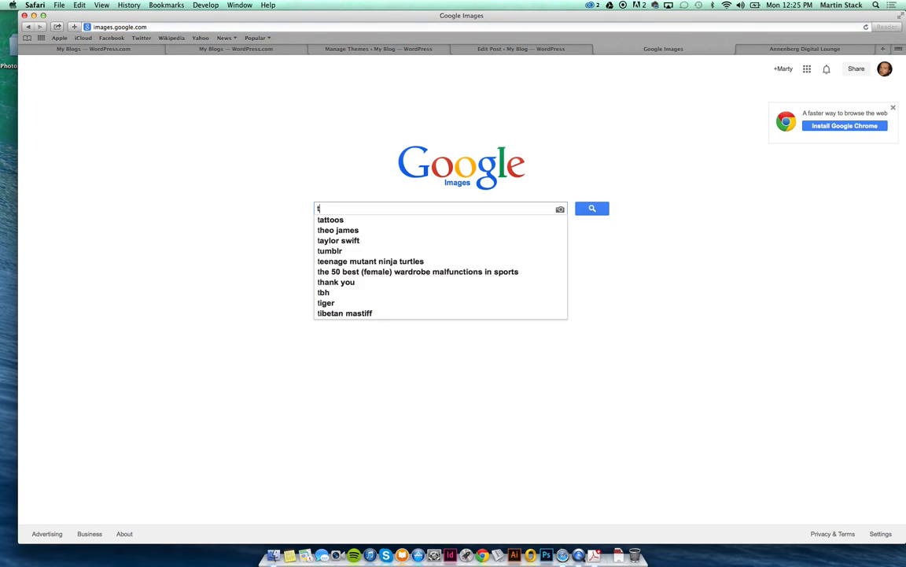
text(e)
key(Return)
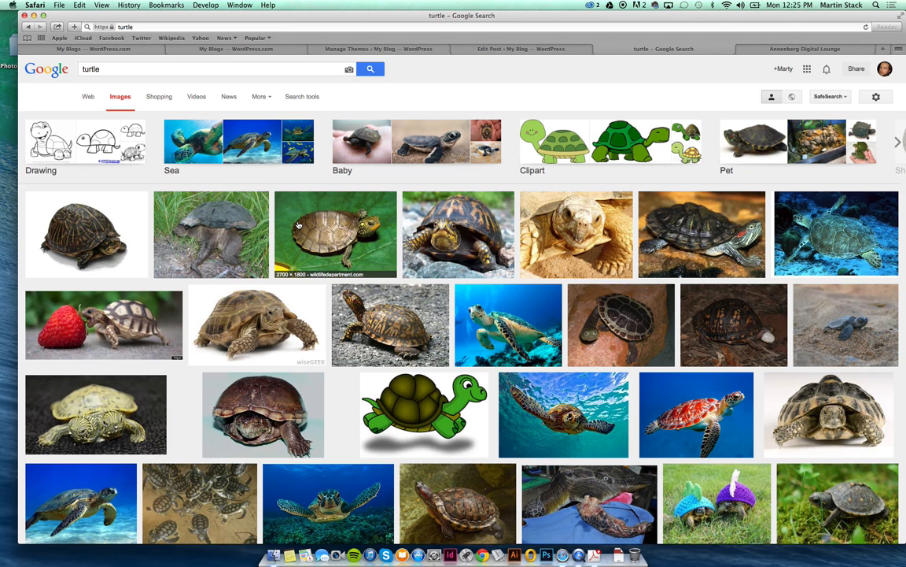
Save the turtle-on-a-green-leaf picture to the desktop and return to the Edit Post tab.
click(297, 225)
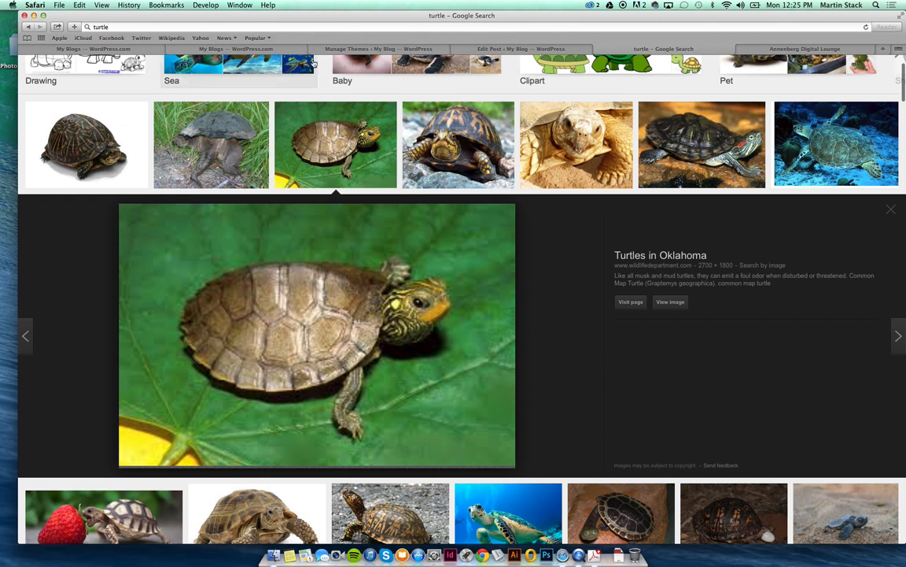
drag(243, 15, 333, 22)
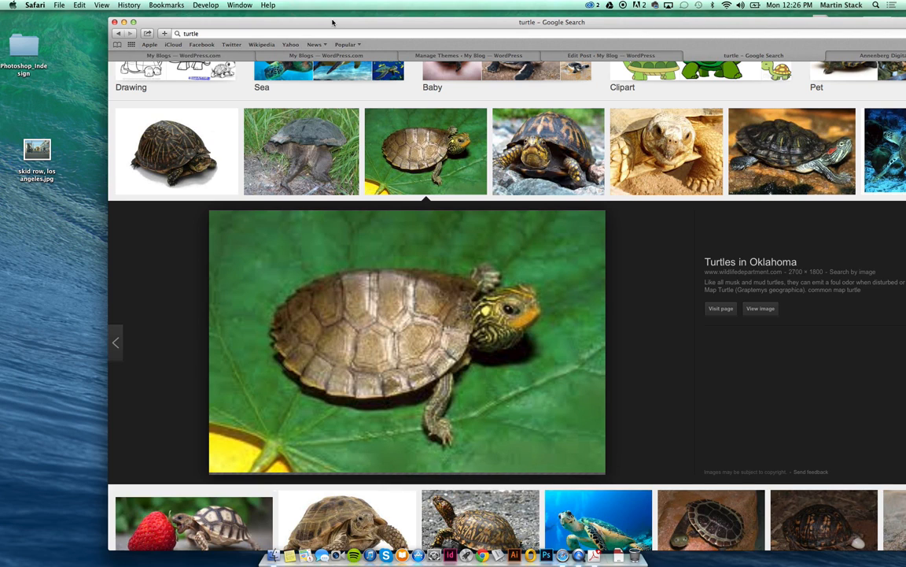
drag(370, 253, 11, 218)
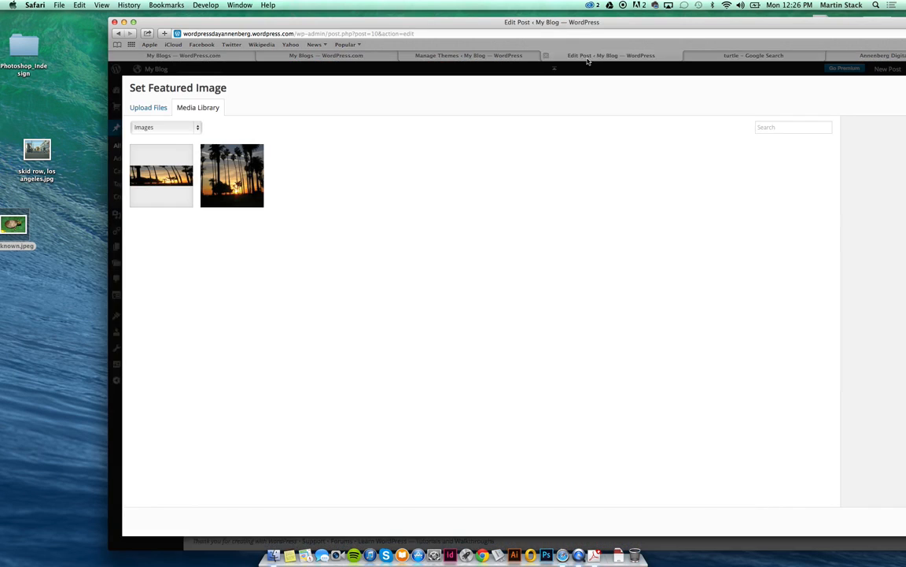
click(551, 55)
Upload the saved turtle picture to the media library and title it 'Turtle'.
click(148, 107)
drag(20, 233, 335, 354)
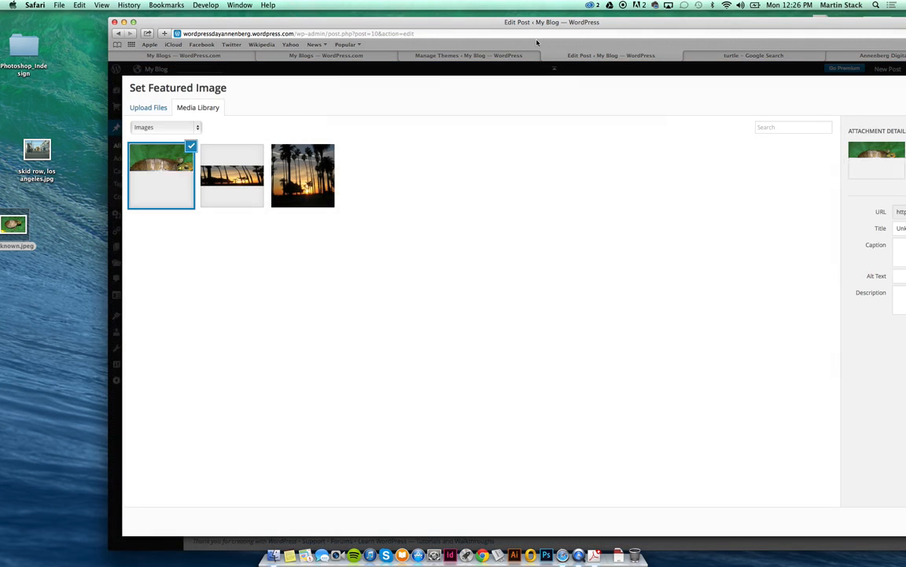
double_click(496, 22)
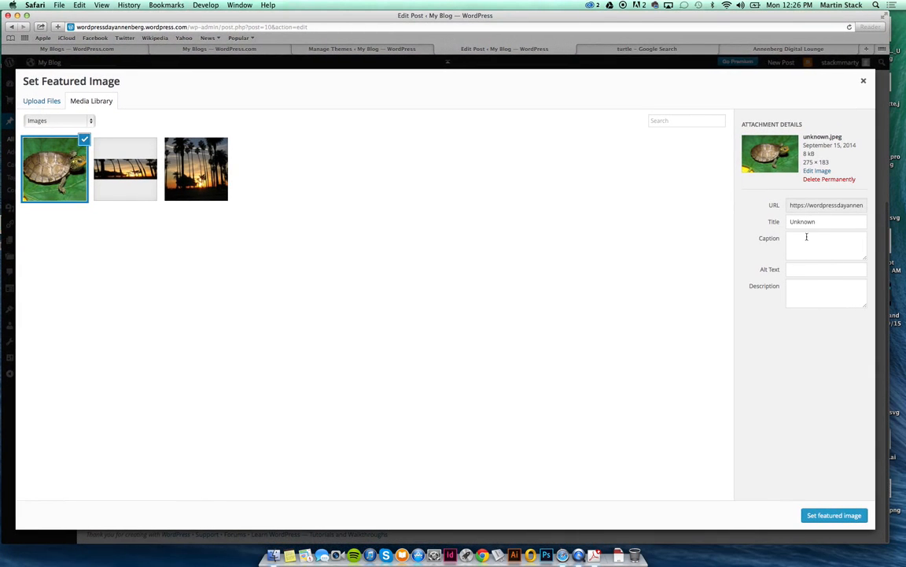
double_click(811, 222)
text(Turtle)
key(Tab)
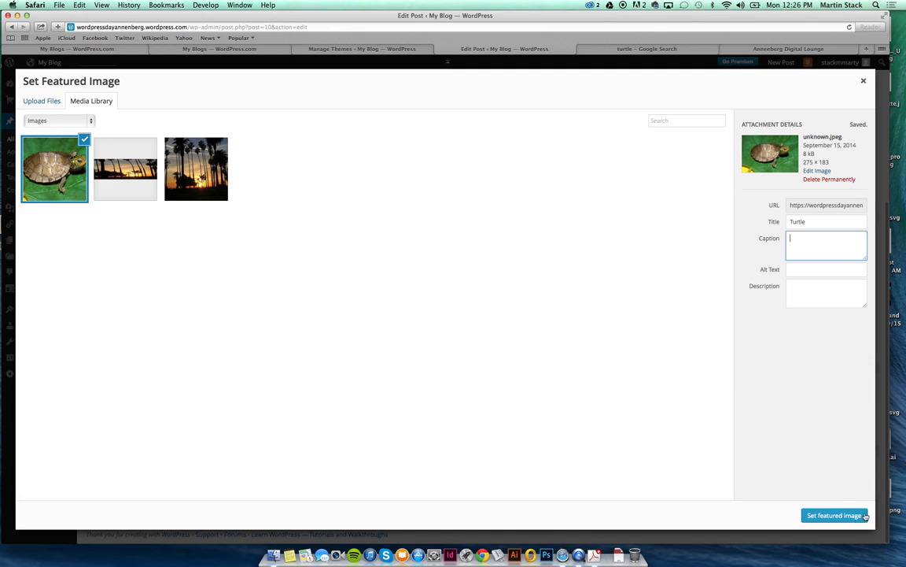
Make the turtle picture the featured image, update the Turtles post, and view it live.
click(833, 516)
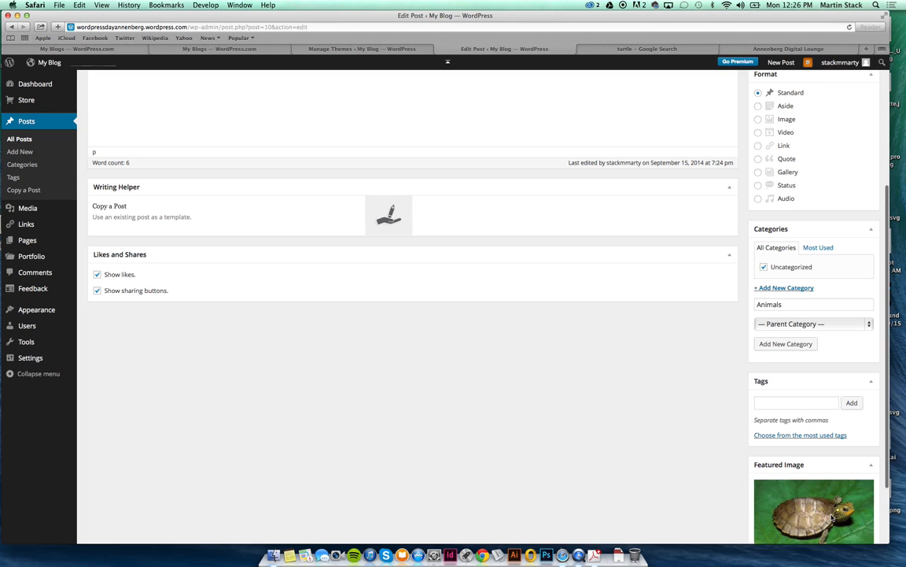
scroll(647, 374, up, 5)
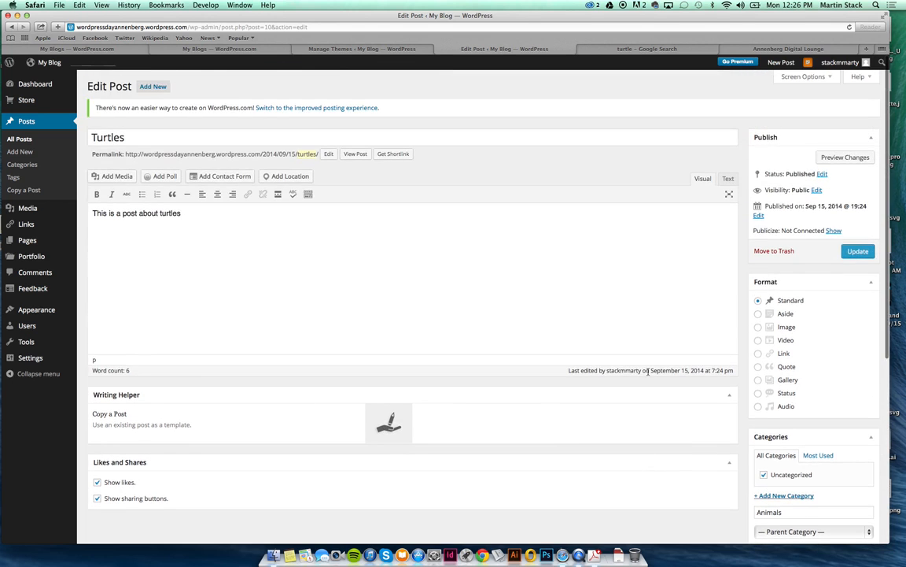
scroll(648, 373, down, 3)
scroll(648, 374, up, 1)
scroll(648, 373, up, 2)
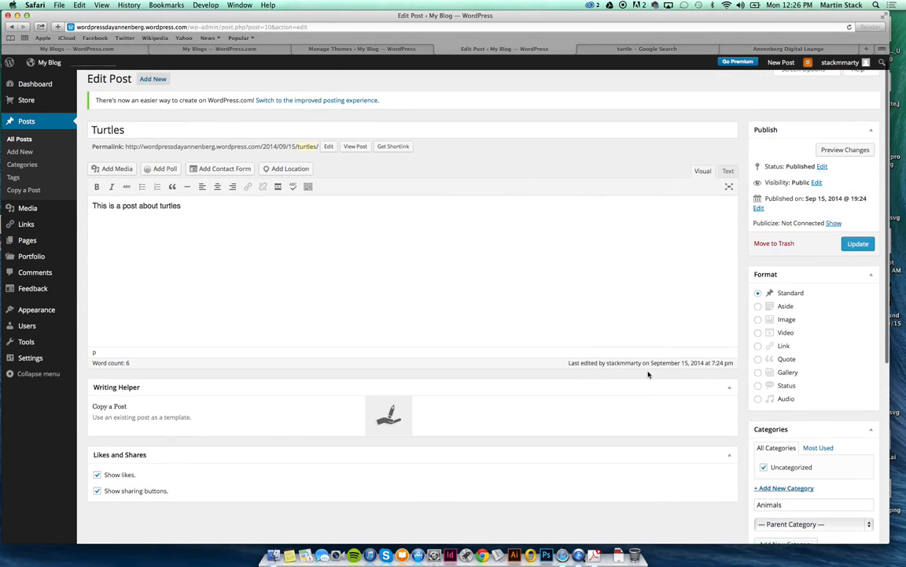
click(854, 243)
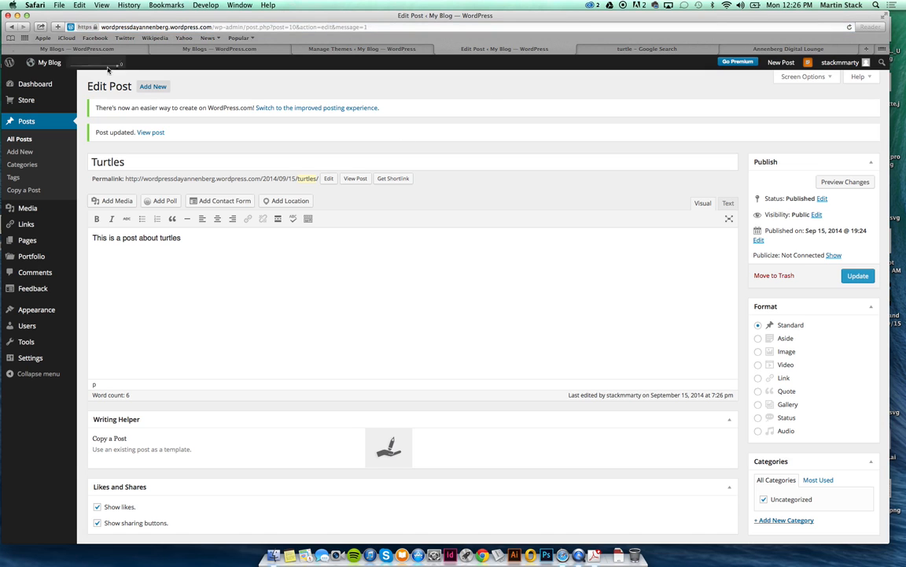
click(155, 136)
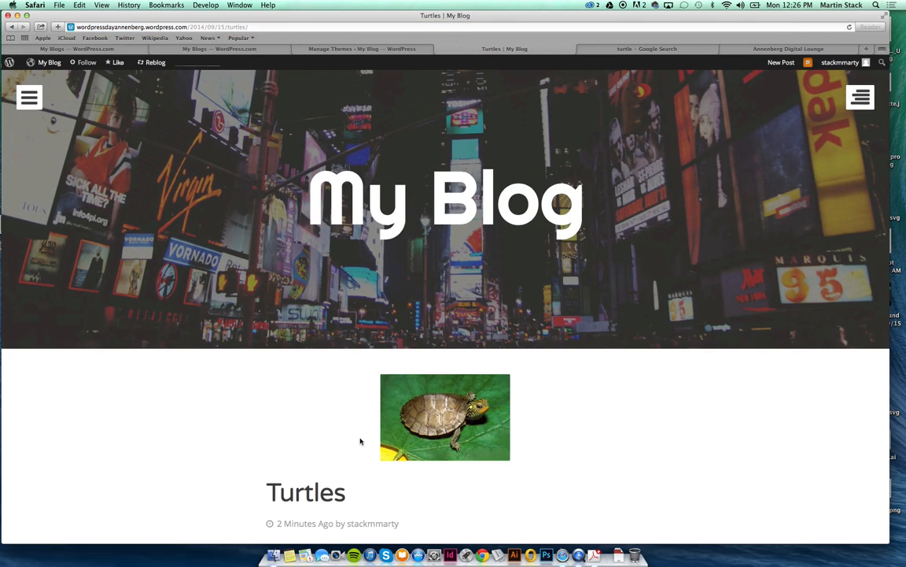
Check the live Turtles post shows the turtle picture, then return to My Blog's Posts list.
scroll(361, 439, down, 4)
scroll(361, 441, up, 3)
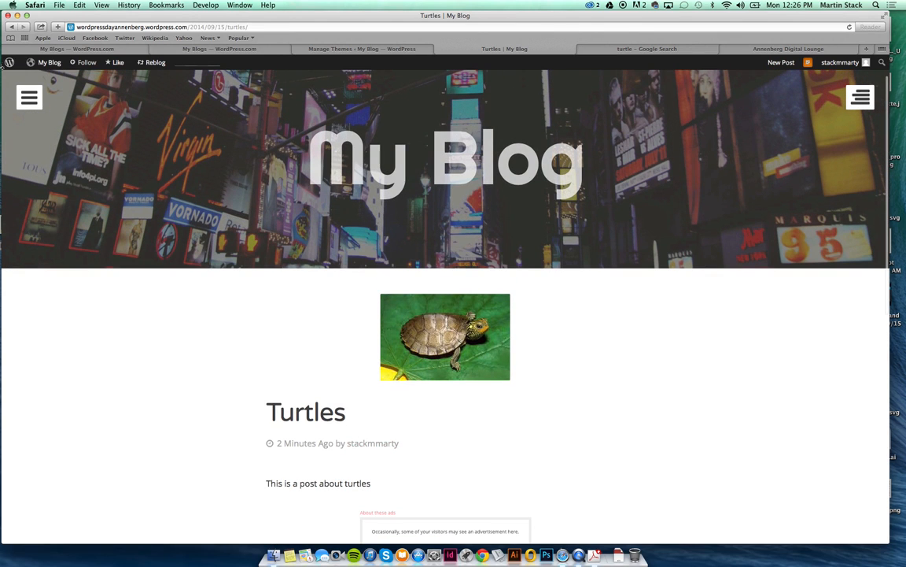
click(12, 26)
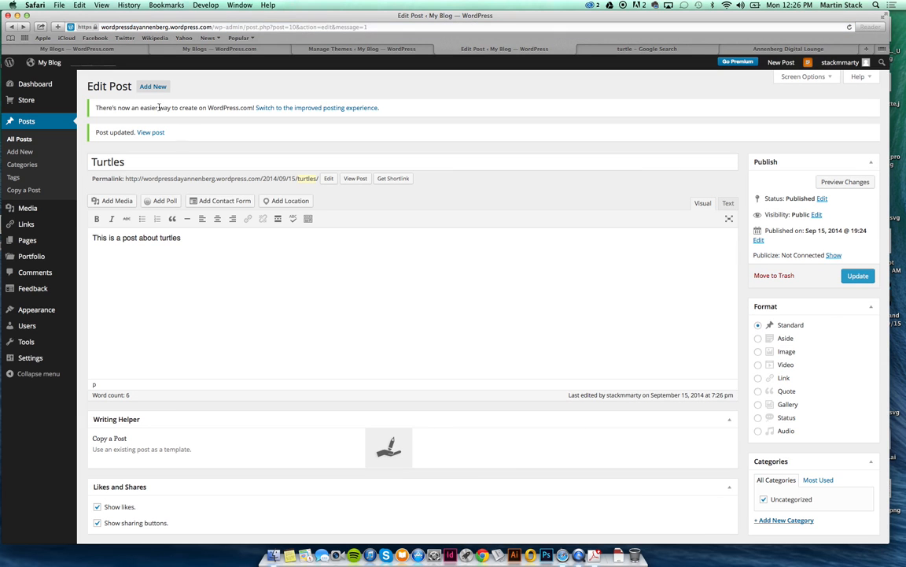
click(152, 132)
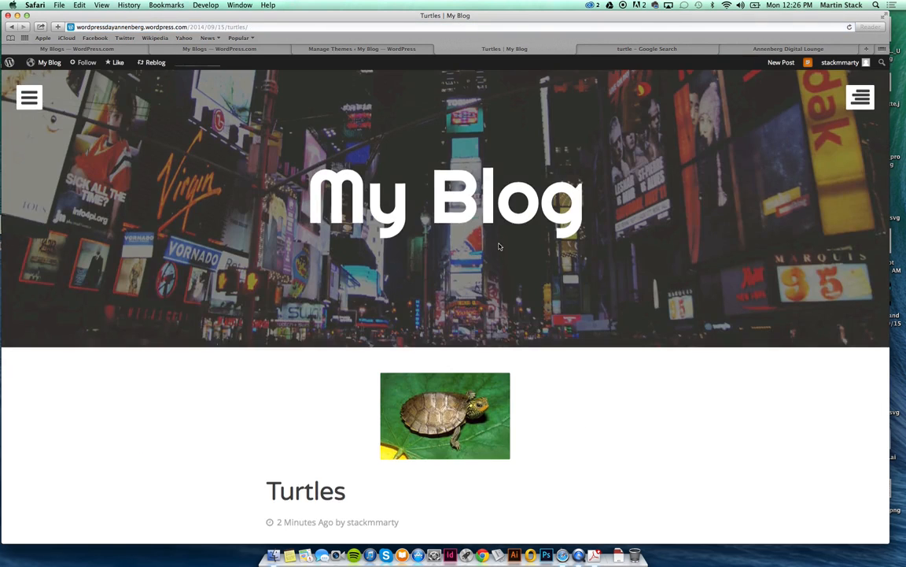
scroll(498, 246, down, 5)
scroll(498, 246, down, 2)
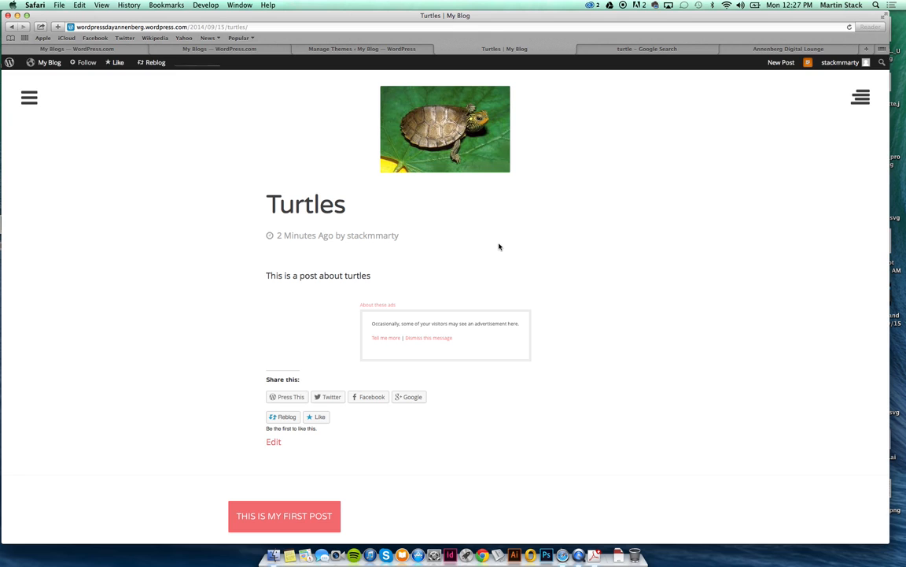
scroll(498, 246, up, 4)
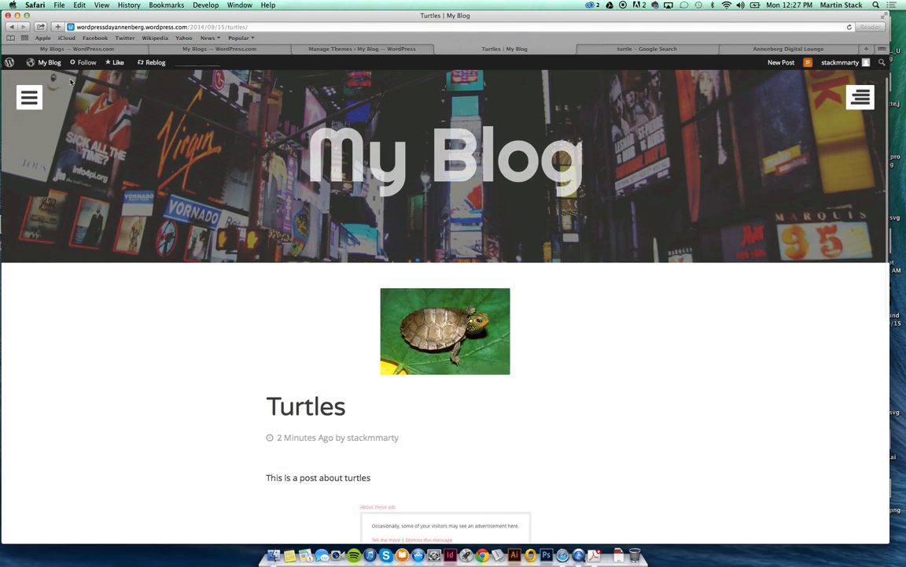
click(40, 77)
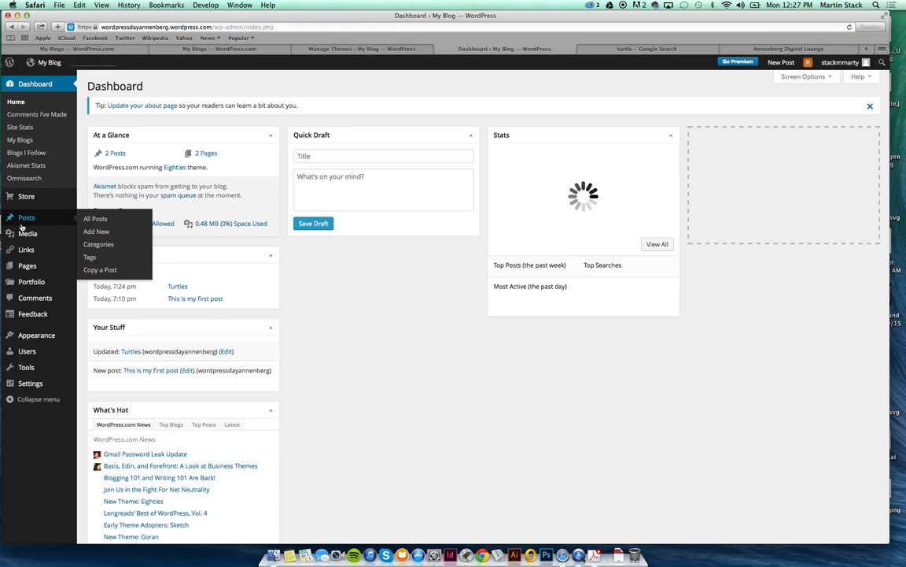
click(120, 220)
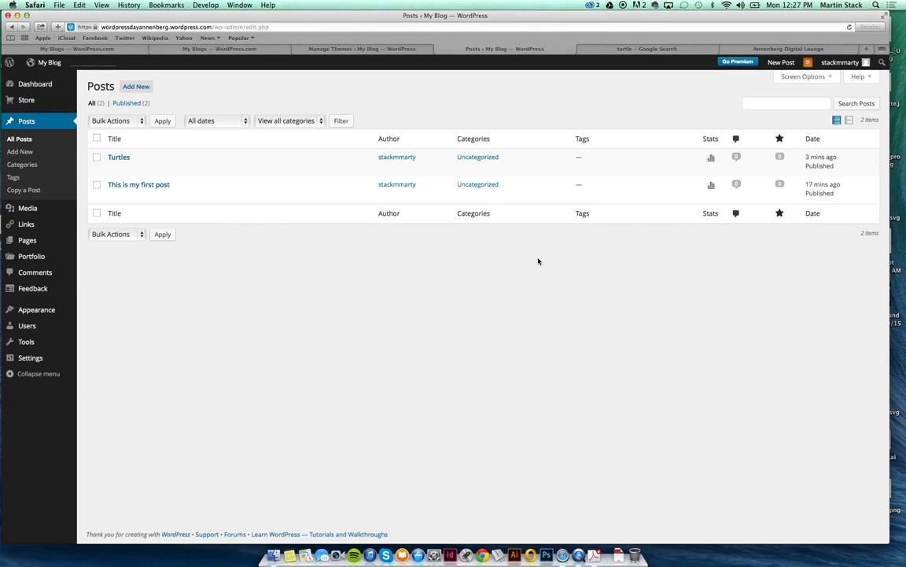
Open Turtles for editing, enter 'Animals' as a new category name, and update the post.
mouse_move(110, 162)
click(113, 168)
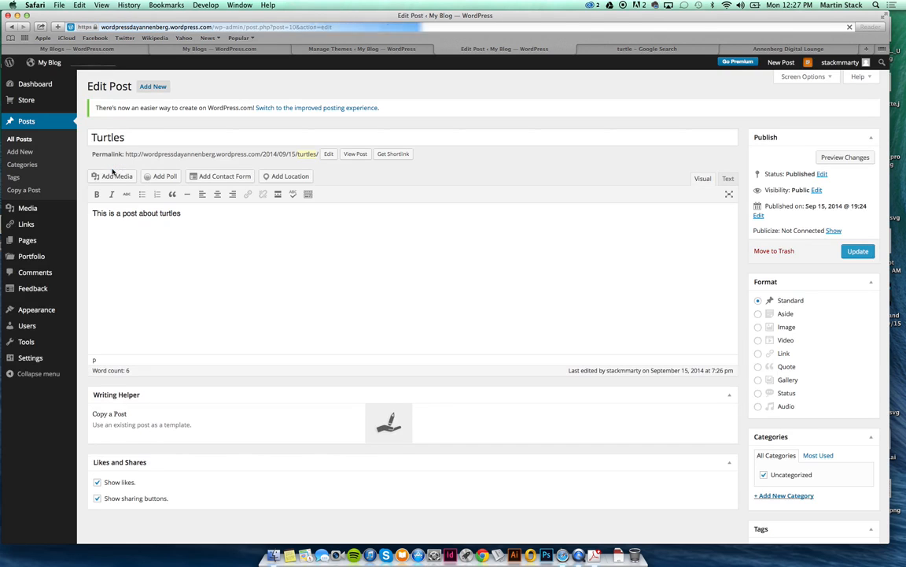
scroll(822, 399, down, 2)
click(771, 445)
text(Animals)
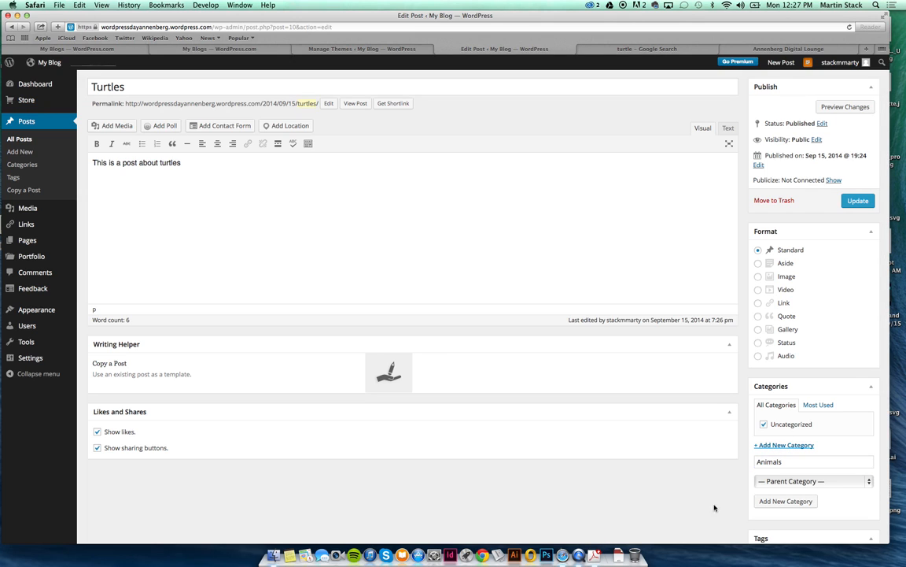
click(858, 199)
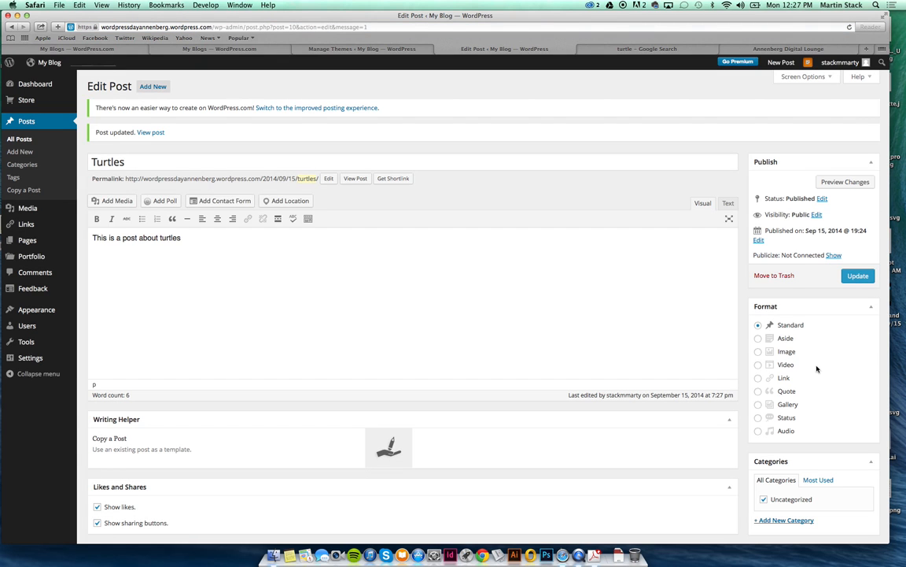
Create and assign the Animals category, uncheck Uncategorized, and update the post.
scroll(759, 368, down, 3)
click(757, 421)
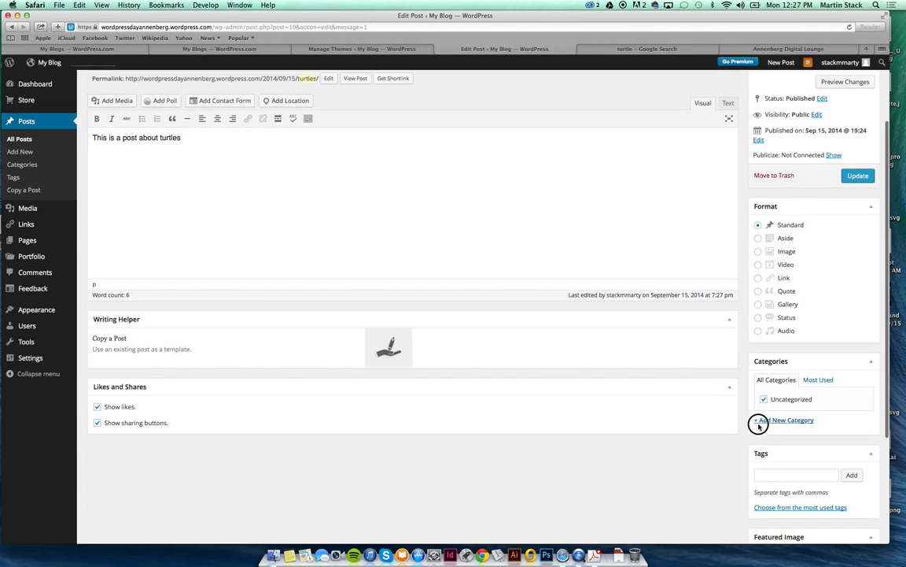
click(787, 422)
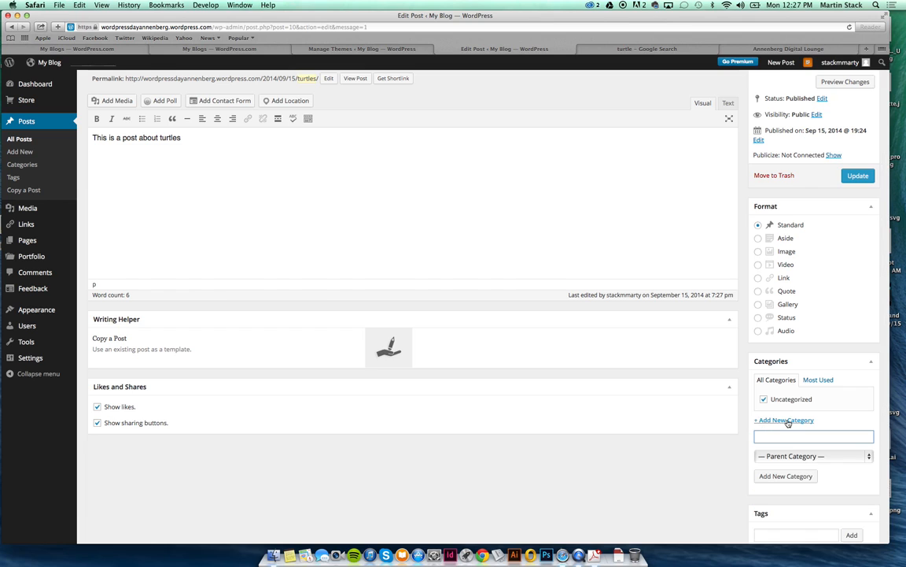
text(Animals)
click(786, 475)
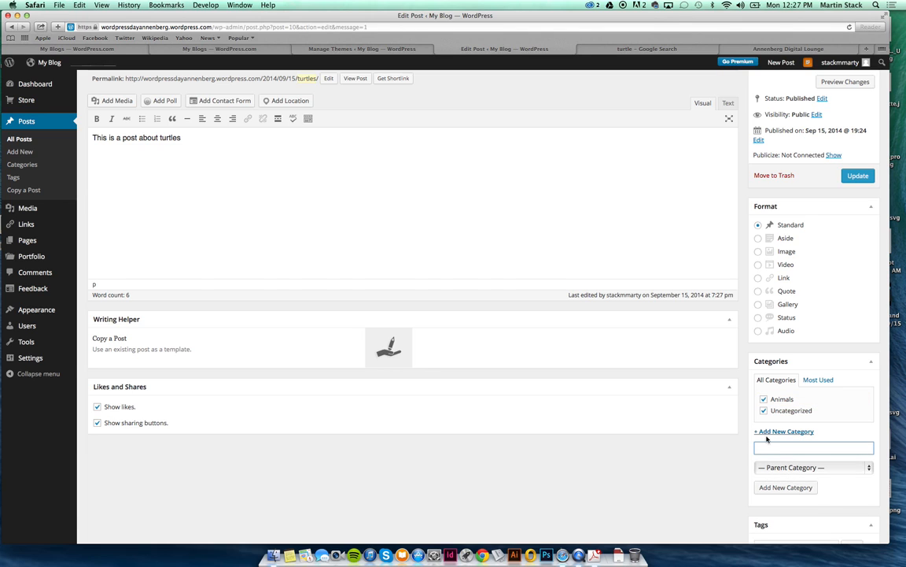
click(763, 410)
click(855, 180)
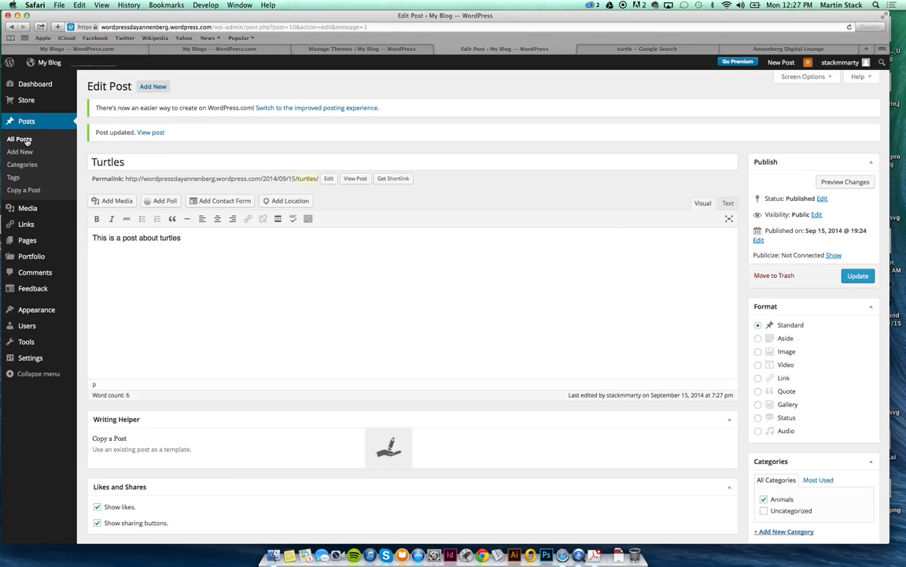
click(22, 139)
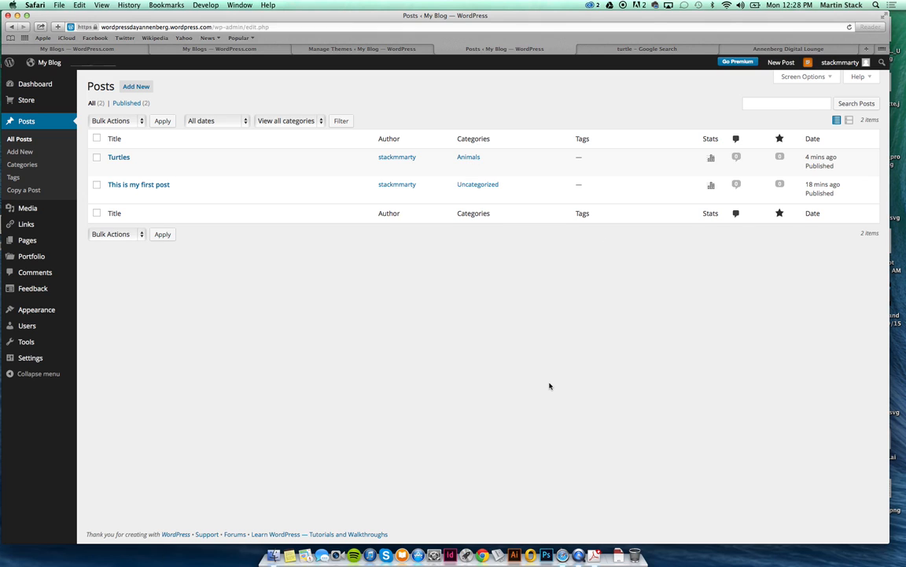
Filter the Posts list to the Animals category using the Turtles row's category link.
click(470, 156)
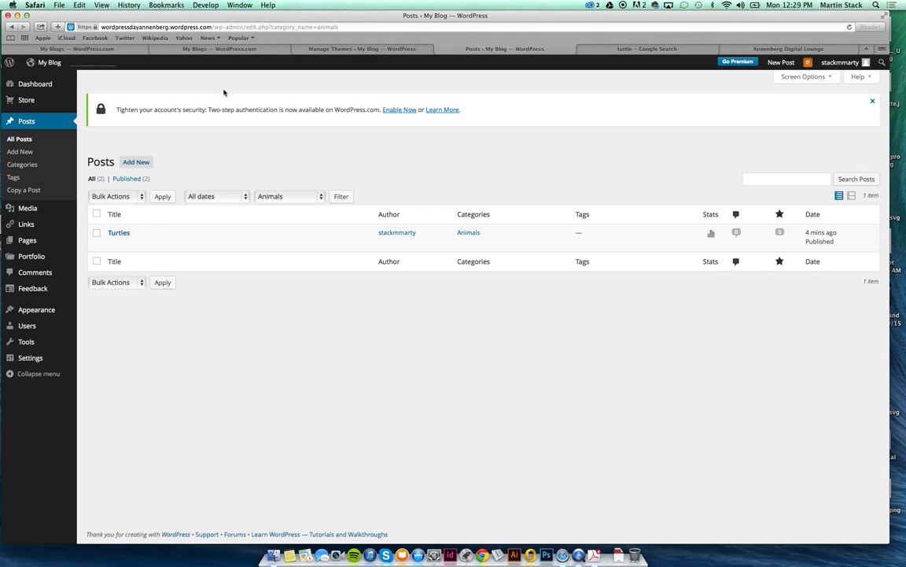
Browse the blog's public front page with the Turtles and first posts, then switch to the Annenberg Digital Lounge tab.
click(46, 60)
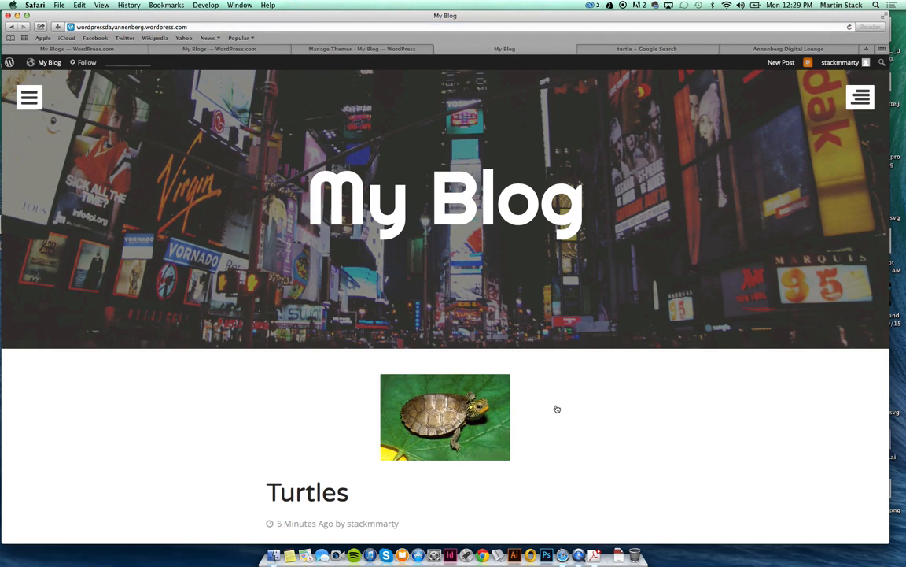
scroll(557, 401, down, 10)
scroll(557, 399, up, 3)
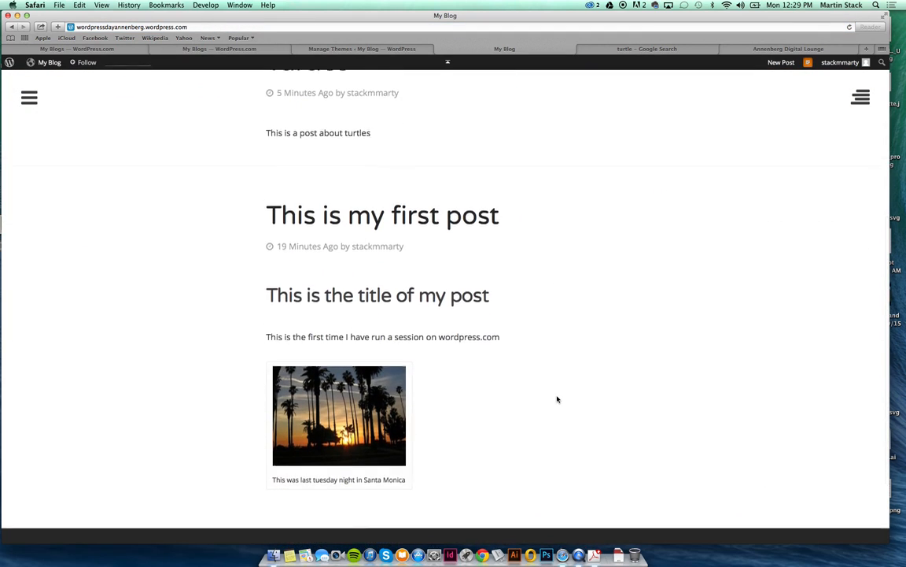
scroll(557, 399, up, 4)
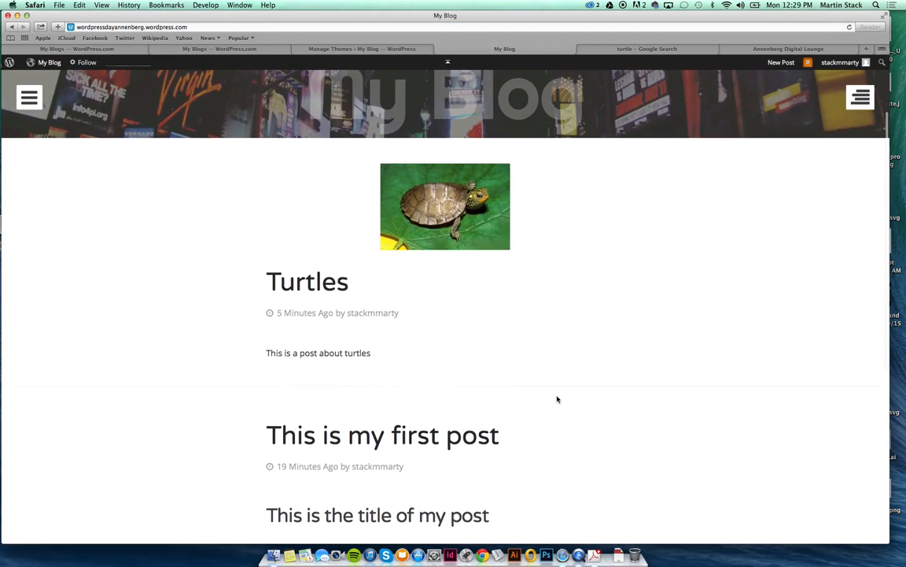
scroll(557, 398, down, 1)
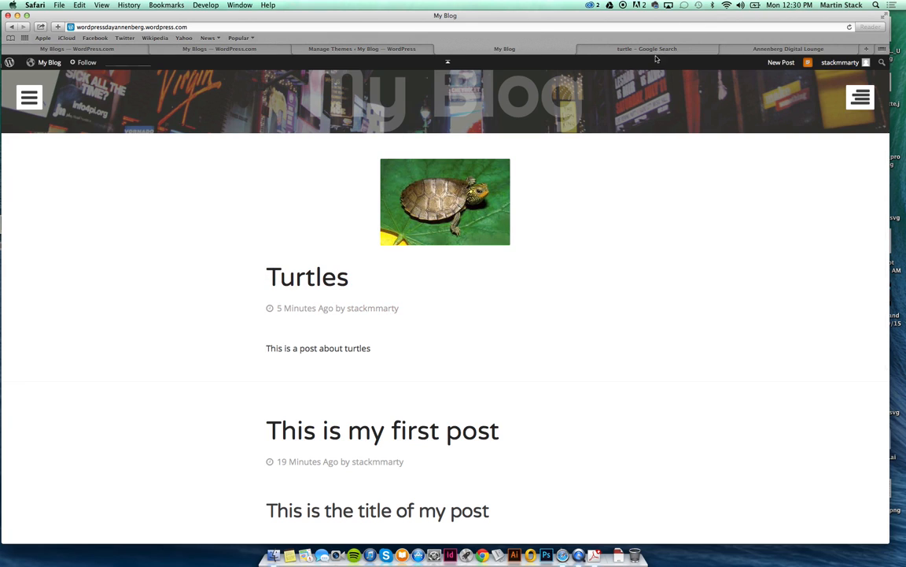
click(752, 49)
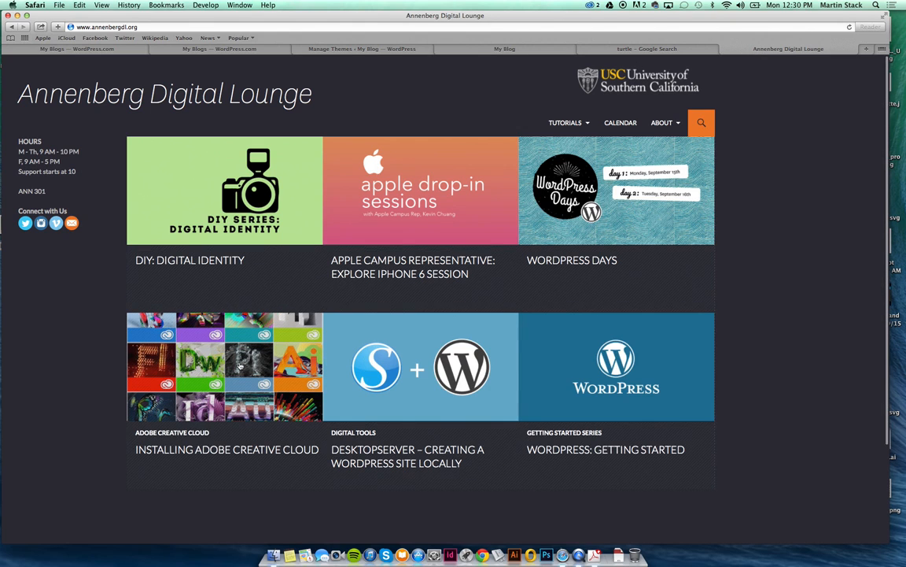
mouse_move(560, 120)
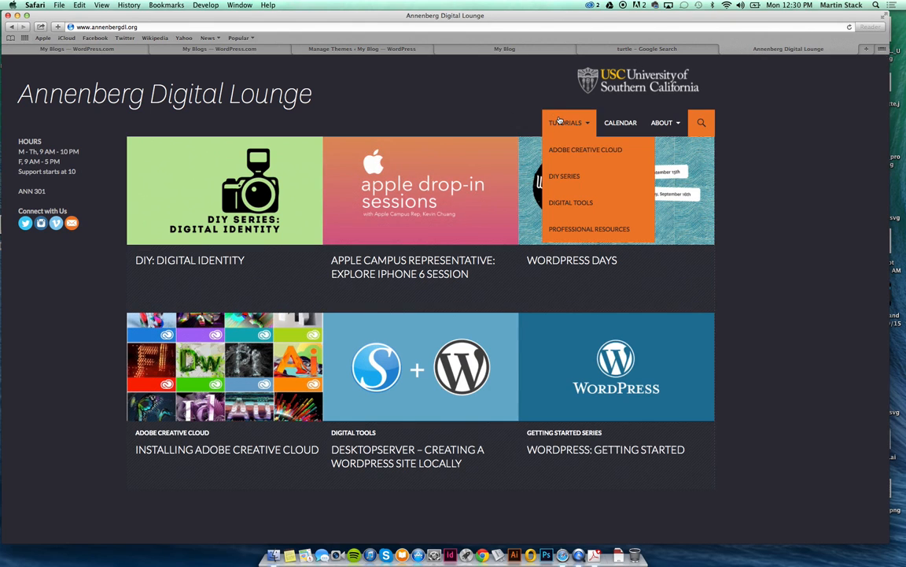
click(561, 149)
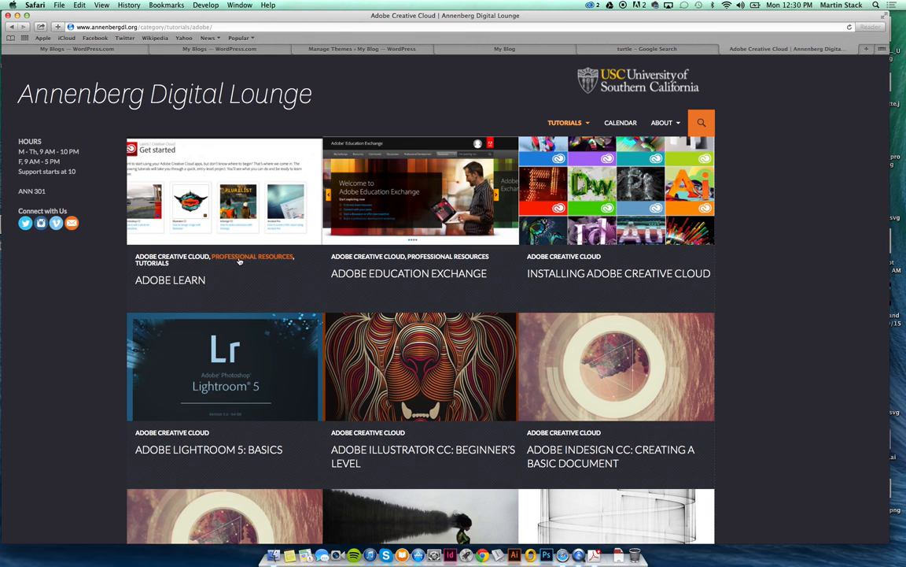
click(344, 199)
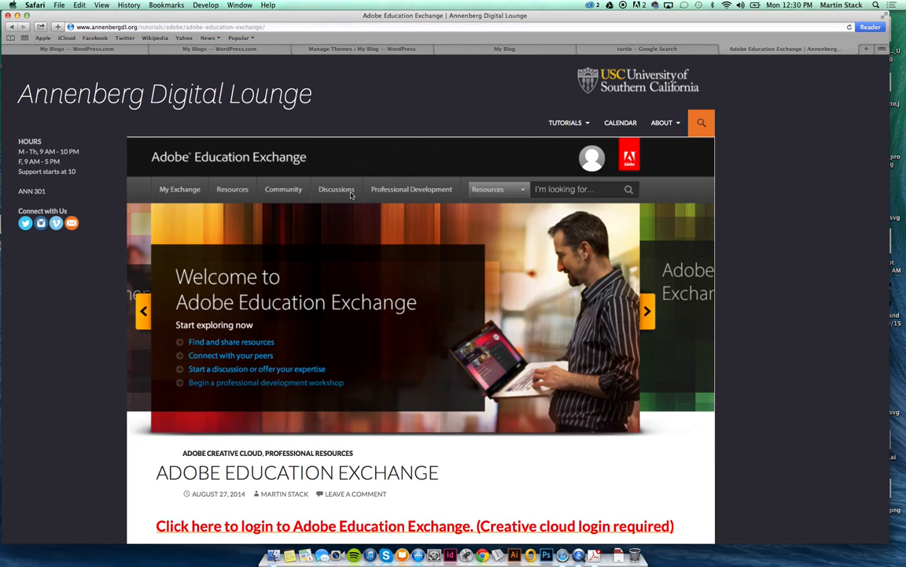
scroll(296, 307, down, 4)
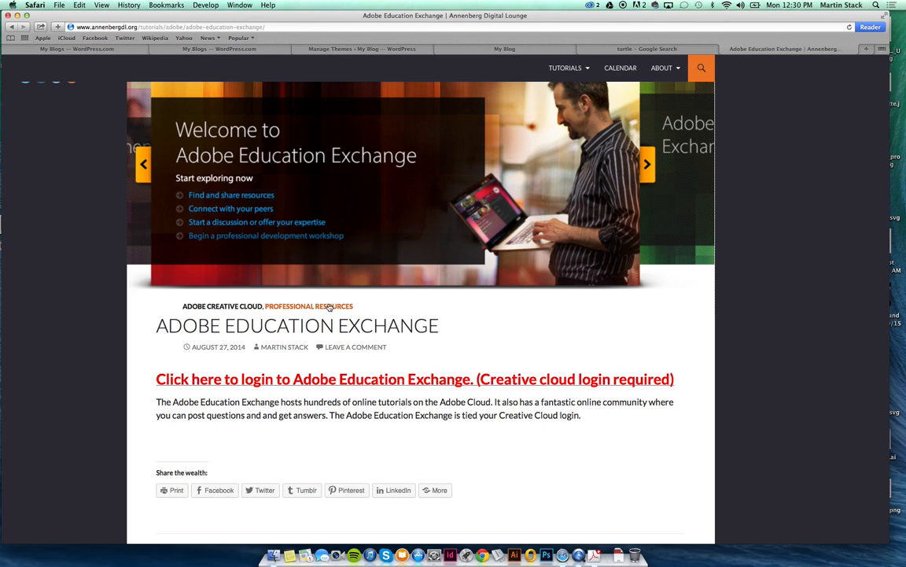
click(227, 307)
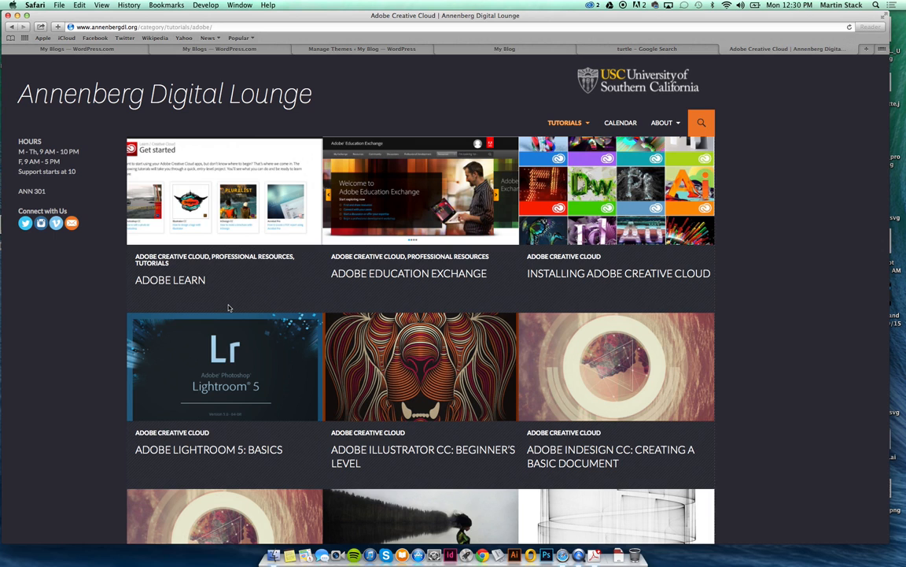
click(628, 51)
click(489, 51)
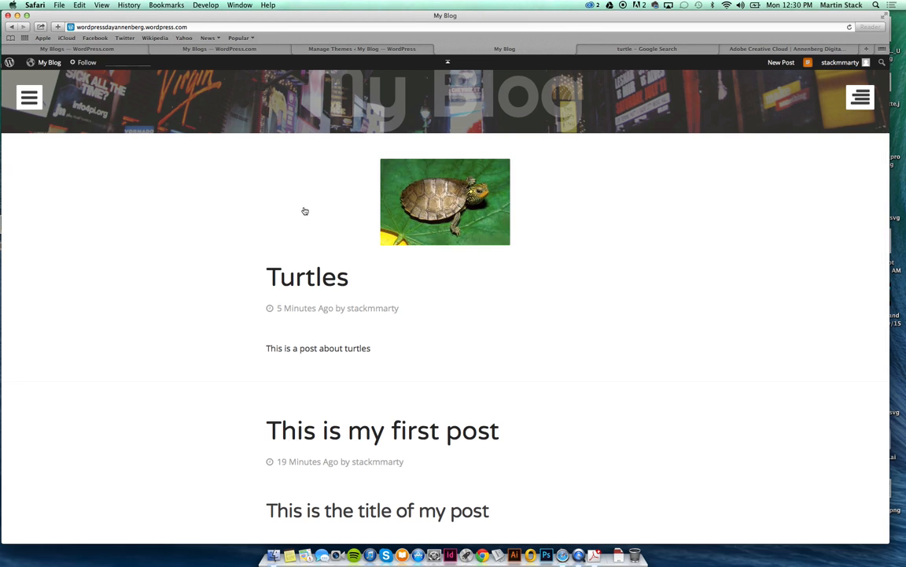
Reload the blog and go to its admin Dashboard showing 2 posts, 2 pages and the Eighties theme.
scroll(305, 211, up, 5)
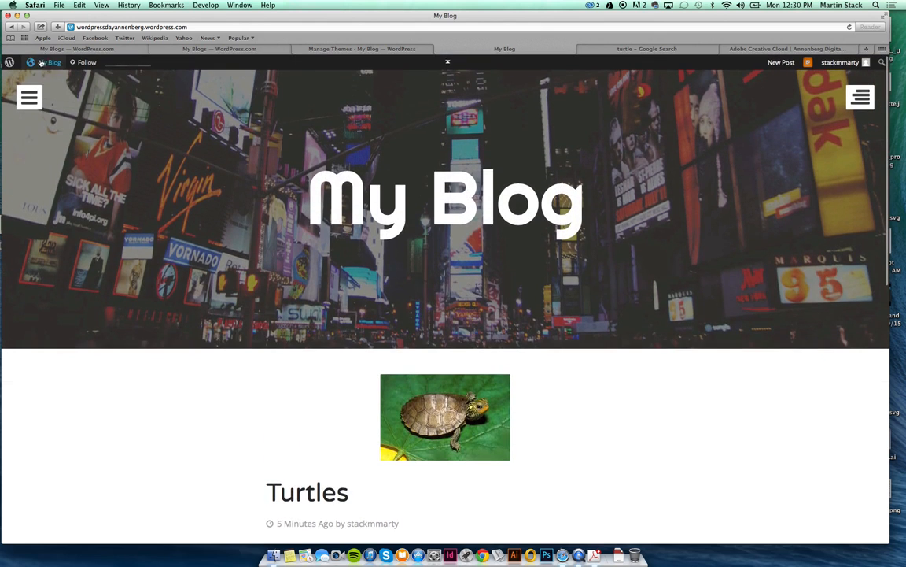
click(45, 63)
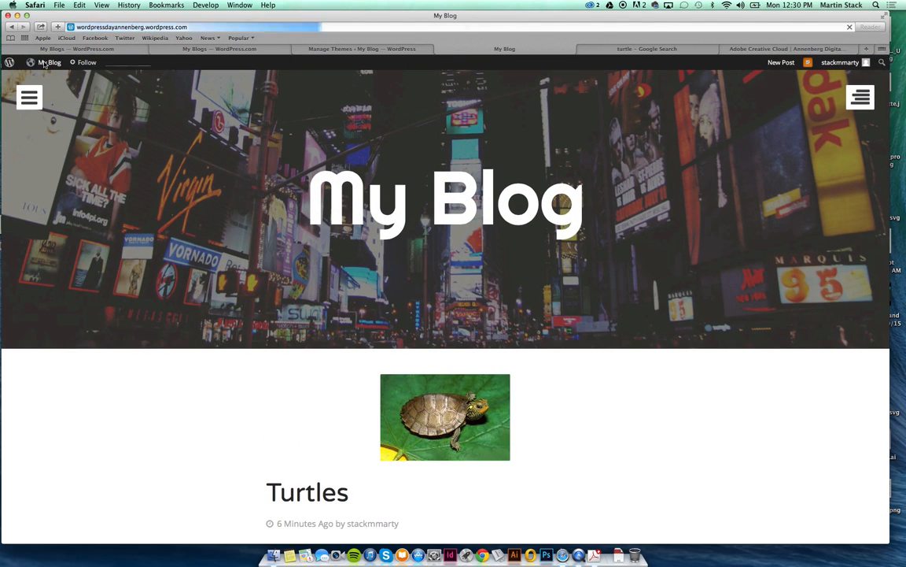
click(40, 77)
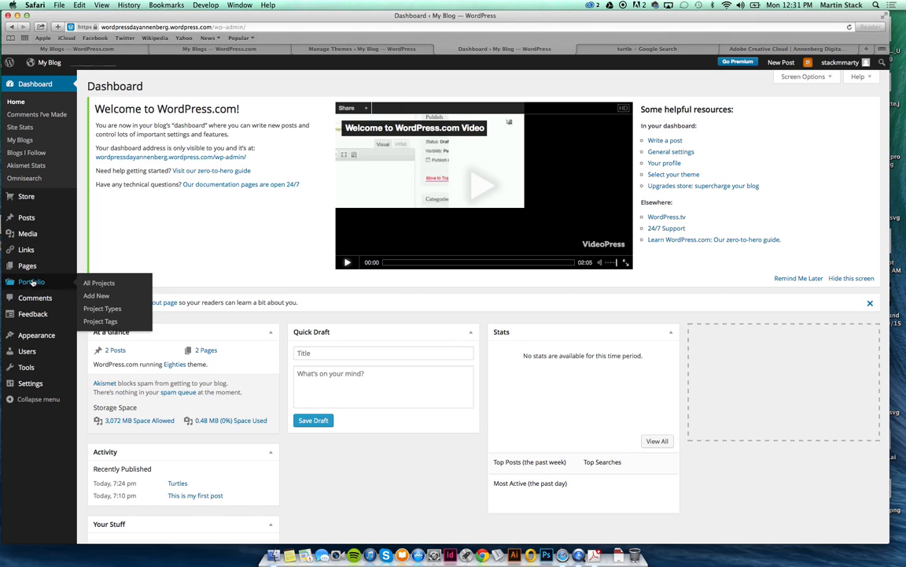
mouse_move(36, 272)
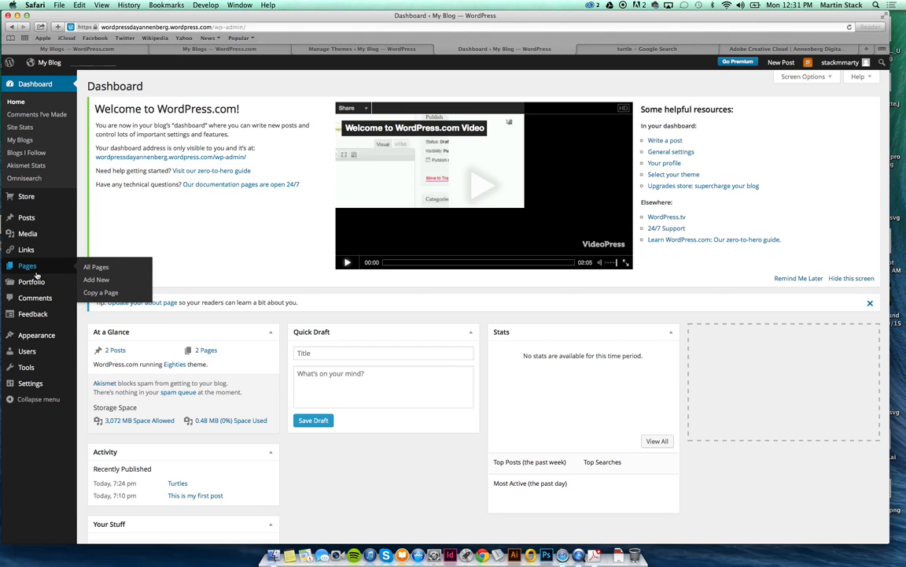
Create a new draft page titled 'Portfolio' and bring up its Insert Media library.
click(99, 280)
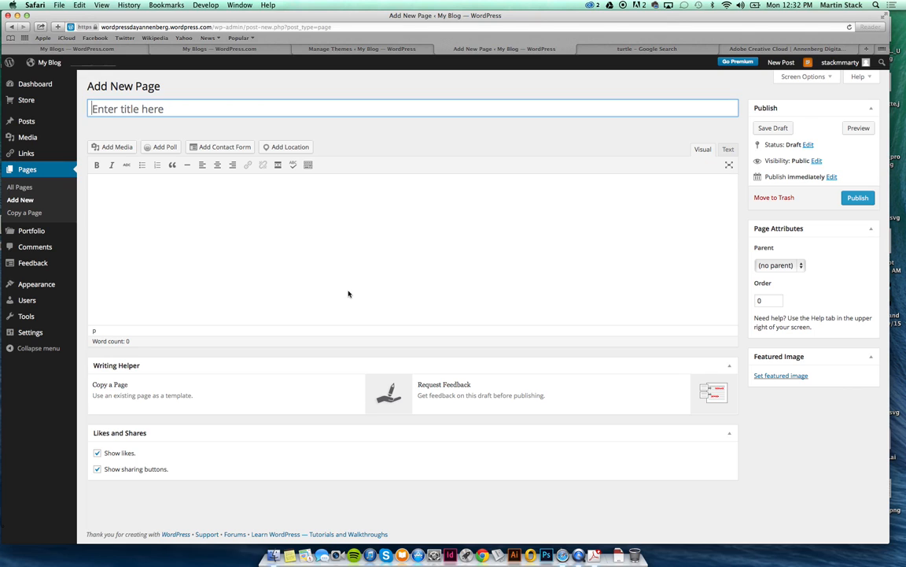
click(348, 293)
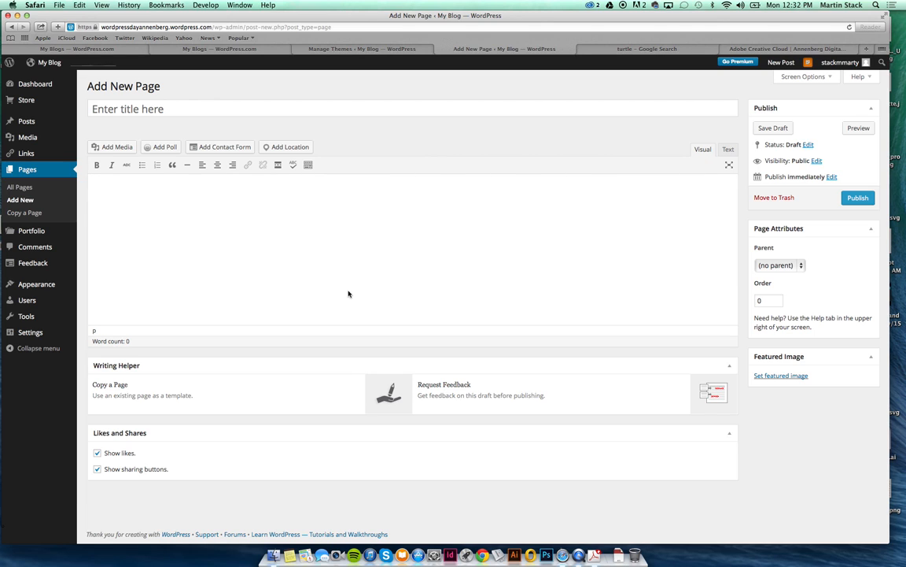
click(265, 116)
text(Por)
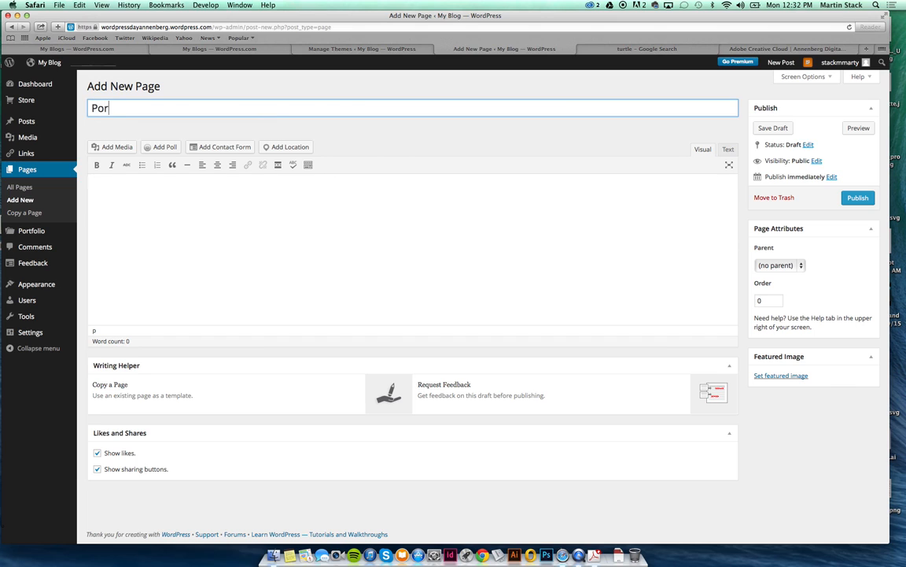
text(tfolio)
key(Tab)
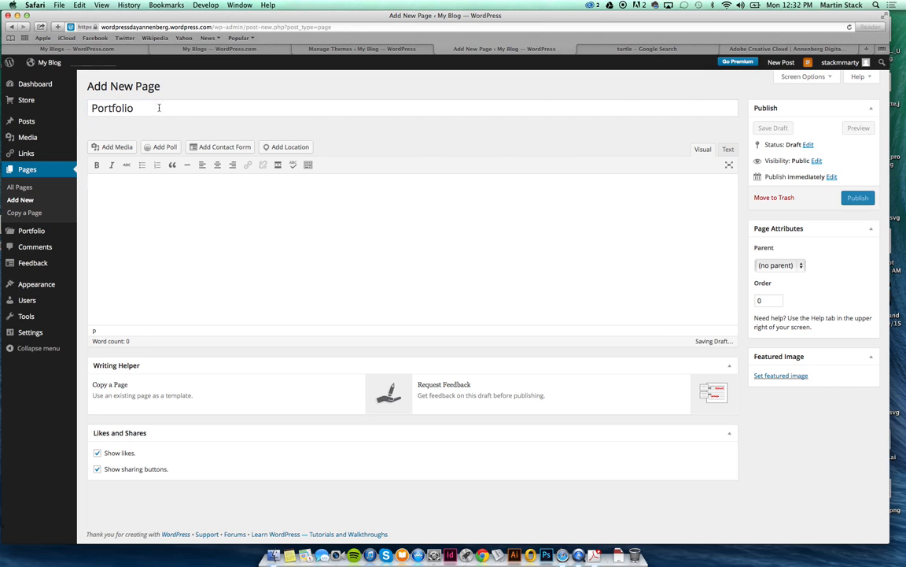
click(122, 147)
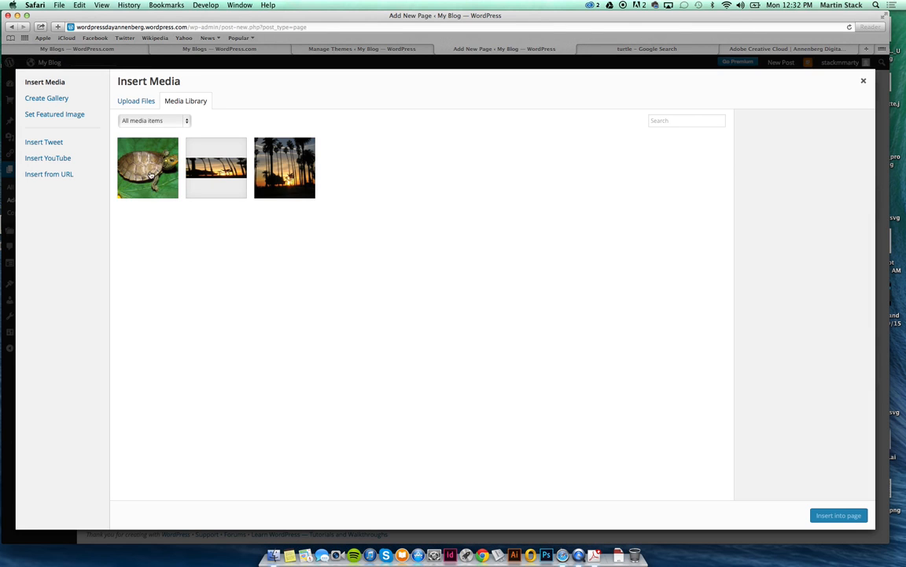
Insert the turtle image into the Portfolio page.
click(149, 174)
click(207, 158)
click(158, 140)
click(839, 515)
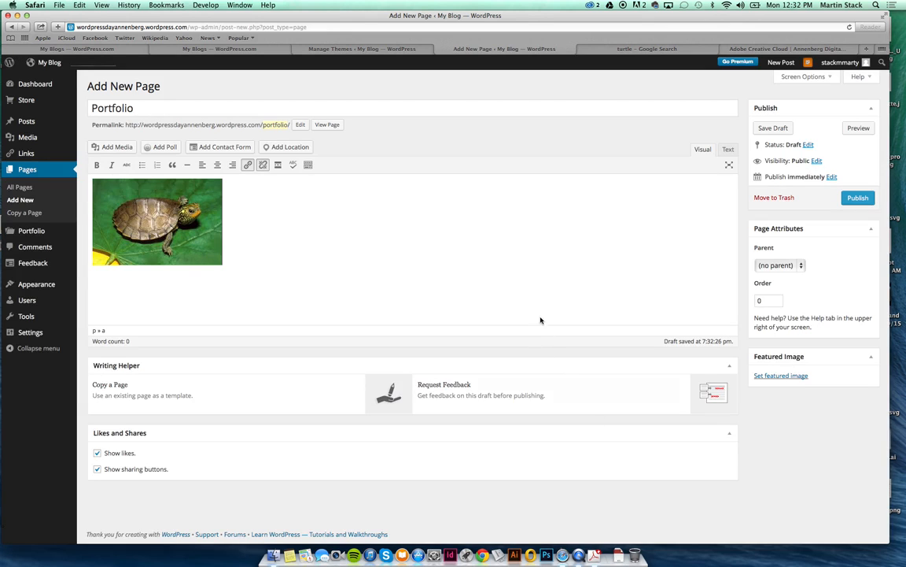
Add the captioned Santa Monica sunset photo below the turtle and publish the page.
click(118, 146)
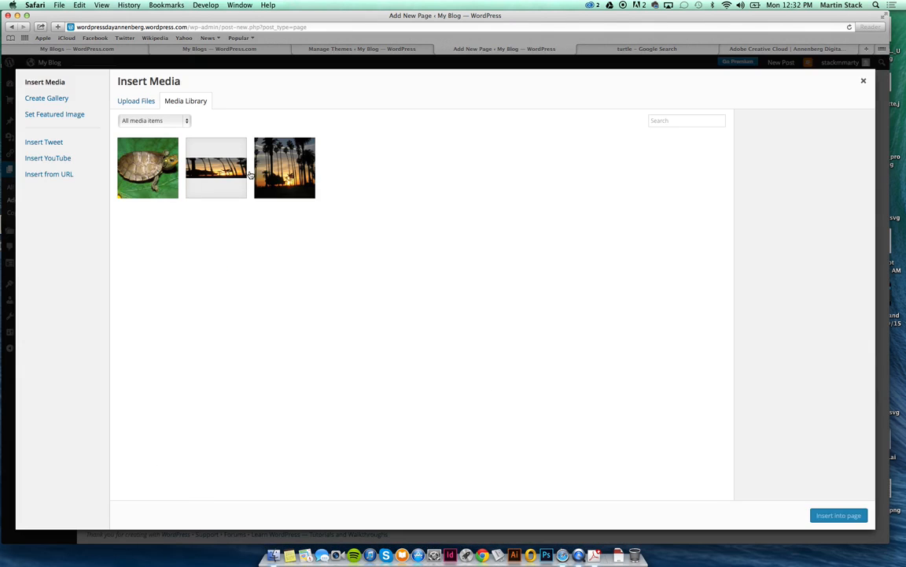
click(262, 167)
click(843, 519)
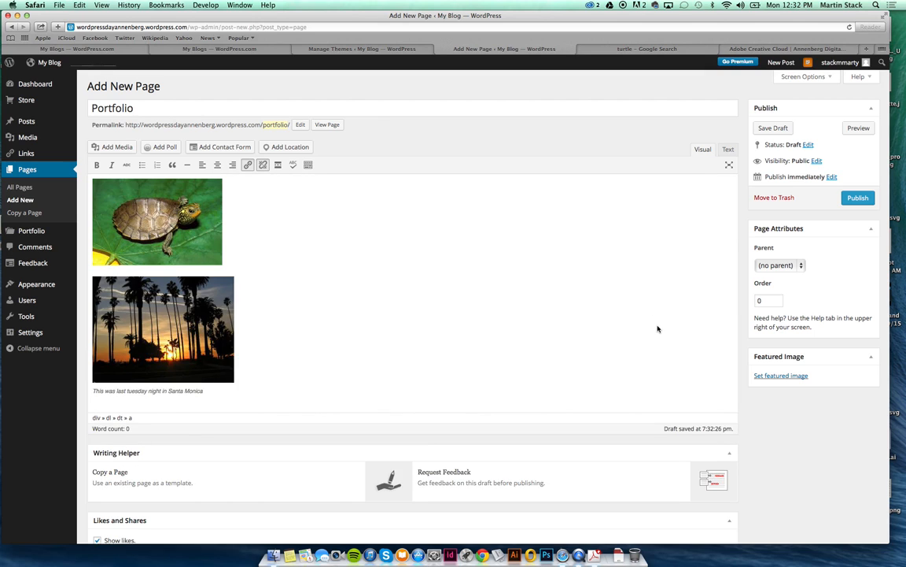
click(851, 198)
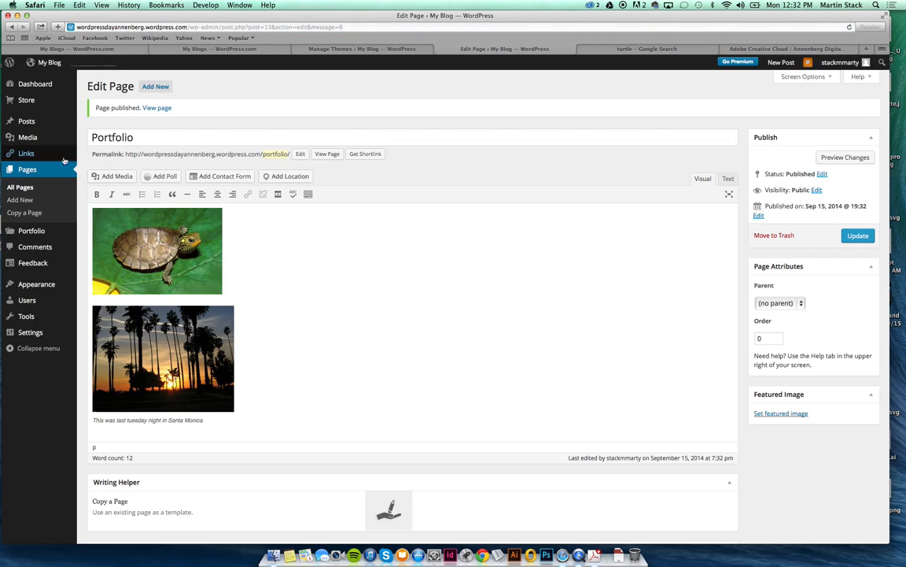
Launch the Customizer for the Eighties theme via Appearance > Customize.
mouse_move(48, 287)
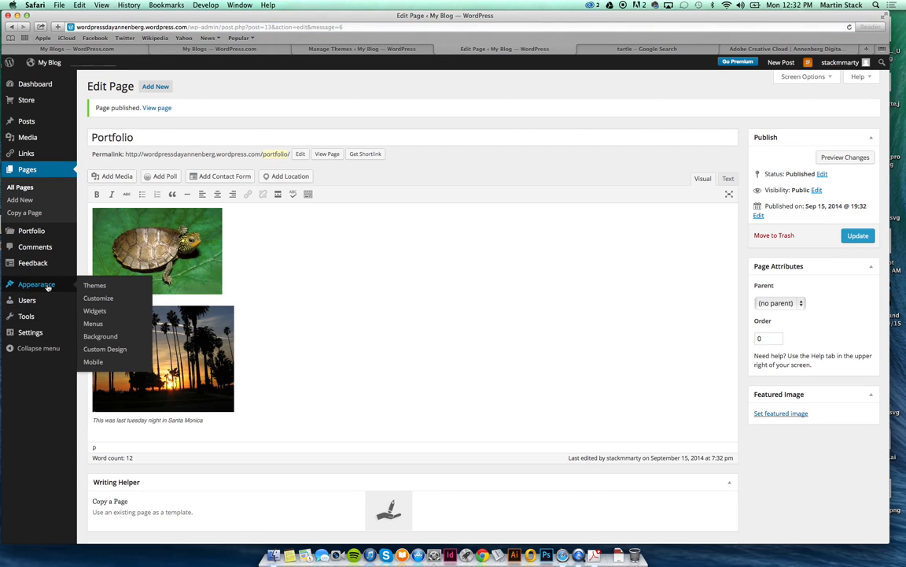
click(97, 299)
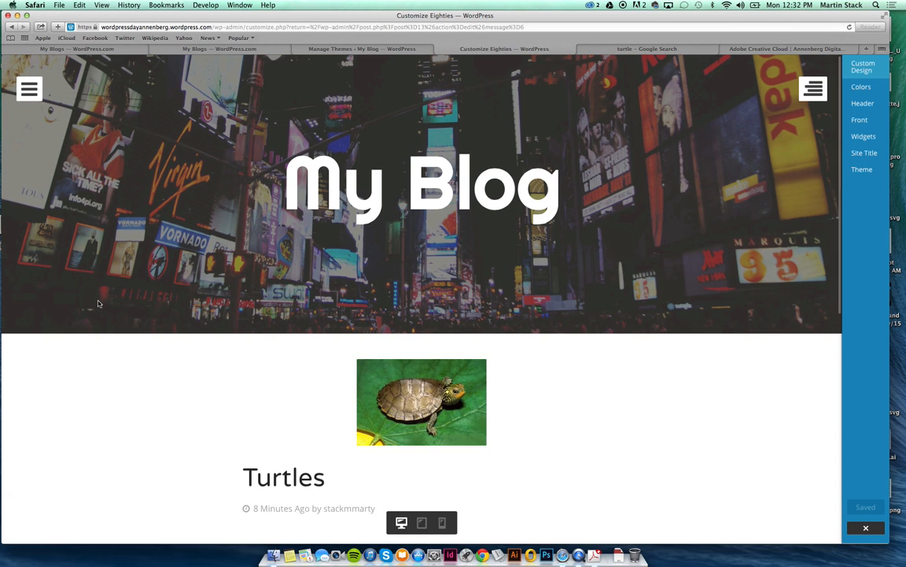
Set the front page to display a static page, with Portfolio as the front page.
click(883, 123)
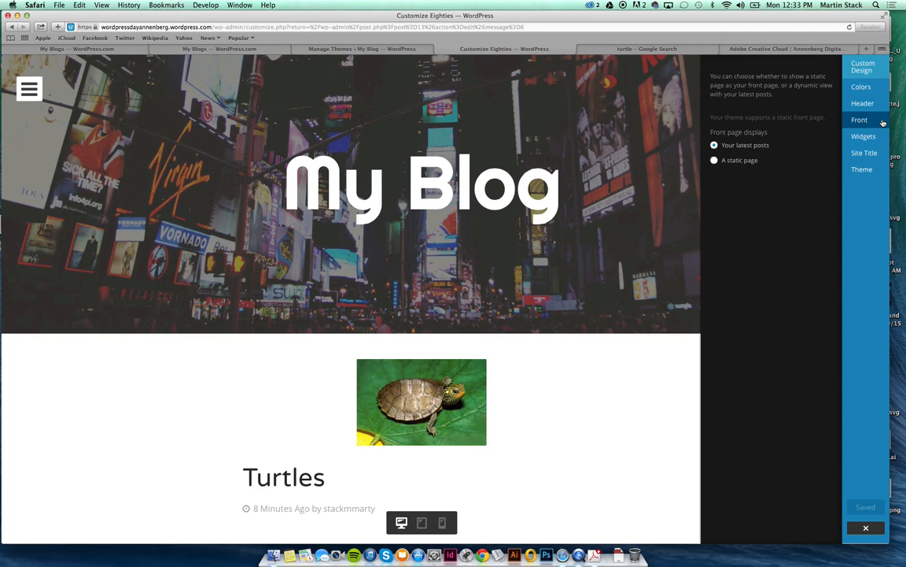
click(714, 159)
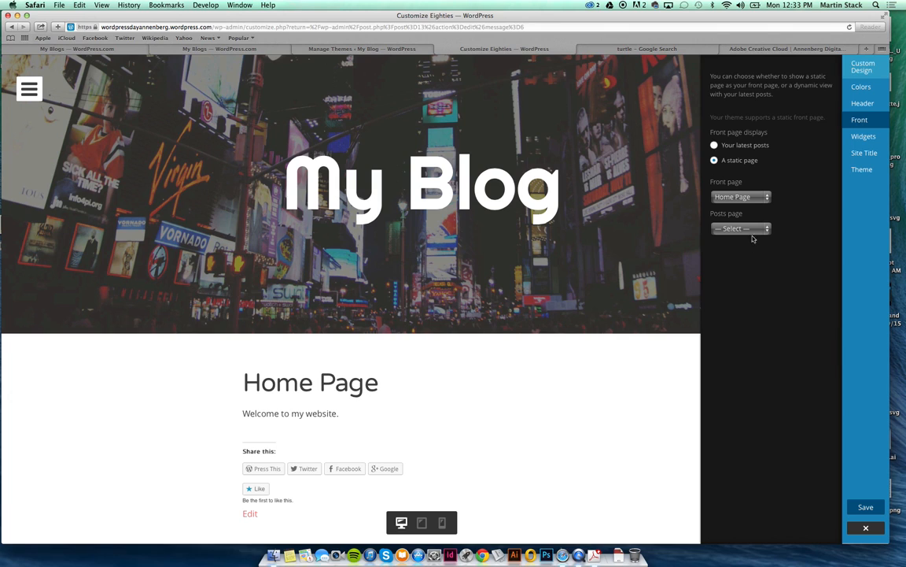
click(740, 197)
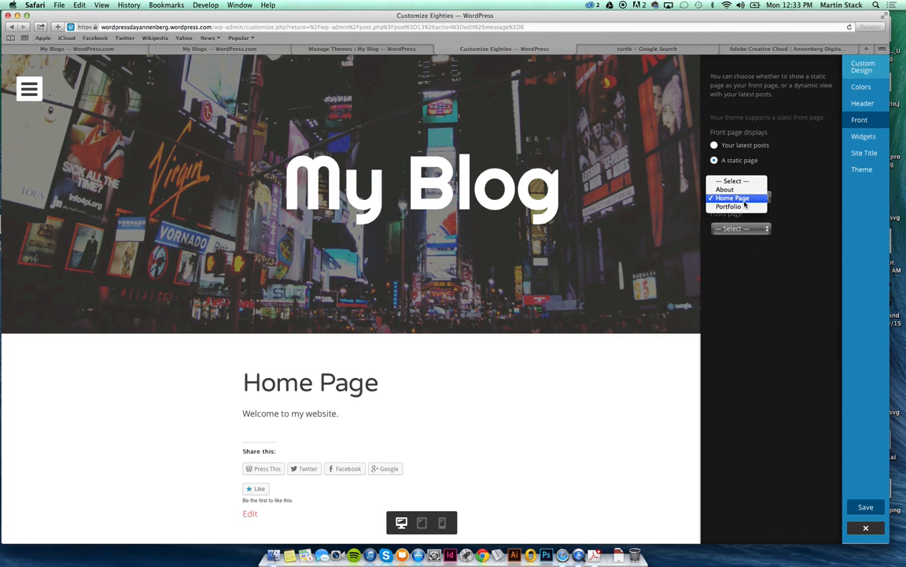
click(742, 207)
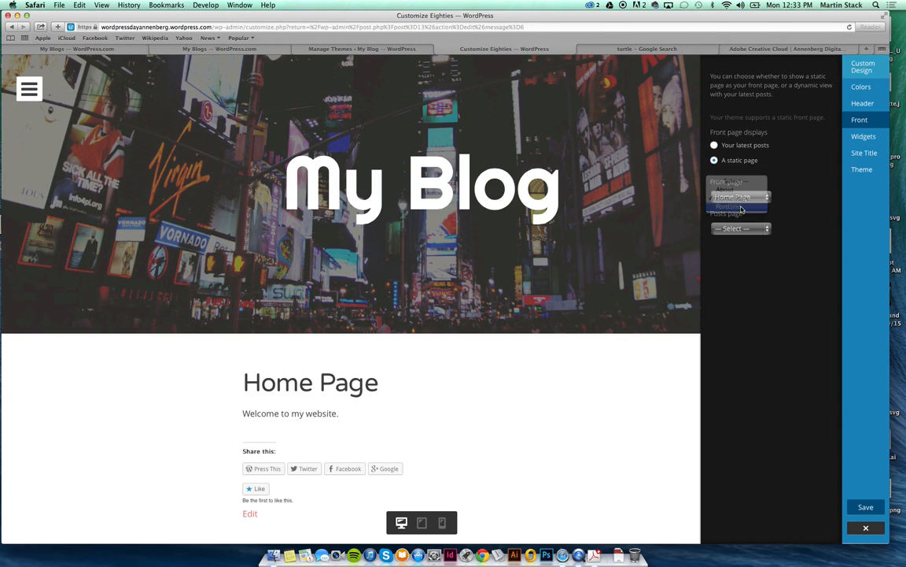
click(768, 230)
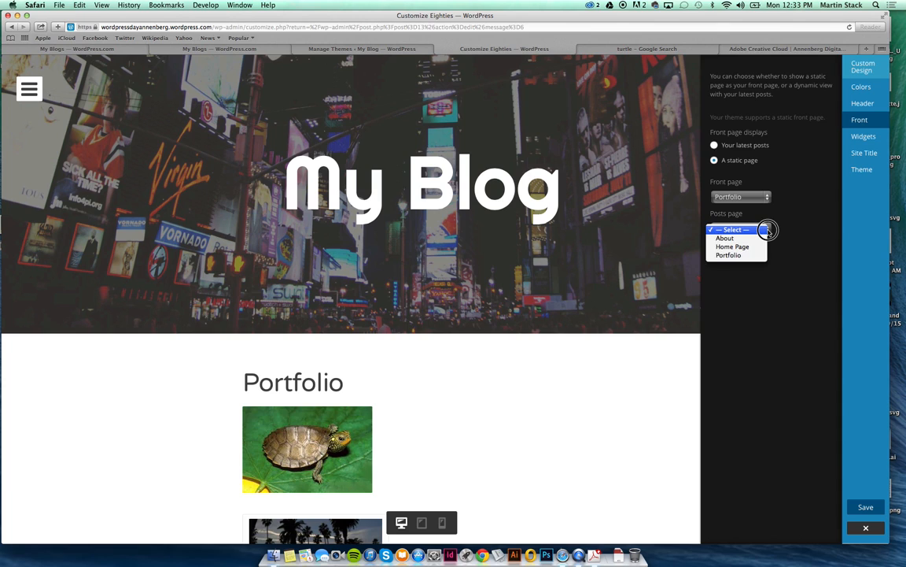
click(805, 203)
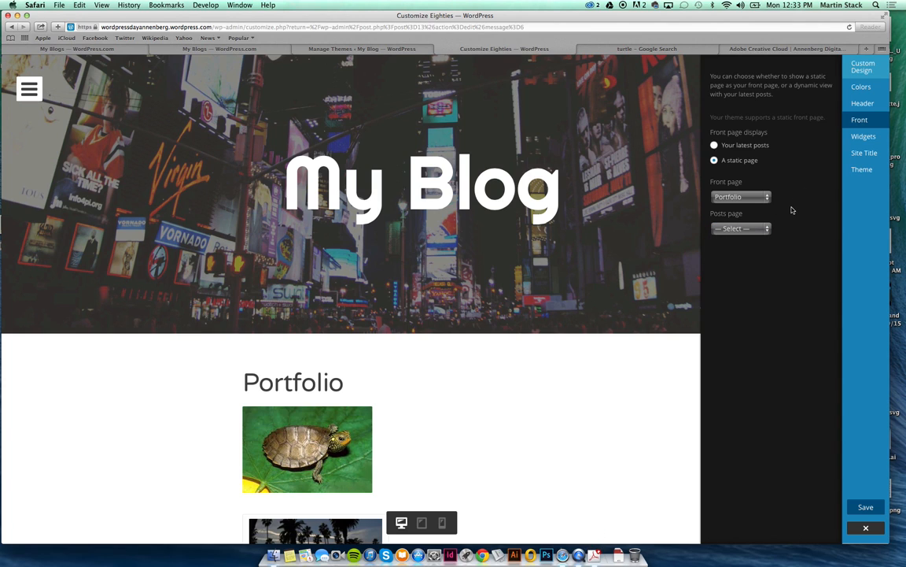
Save and publish the front page setting, then bring up the My Sites overview.
click(866, 507)
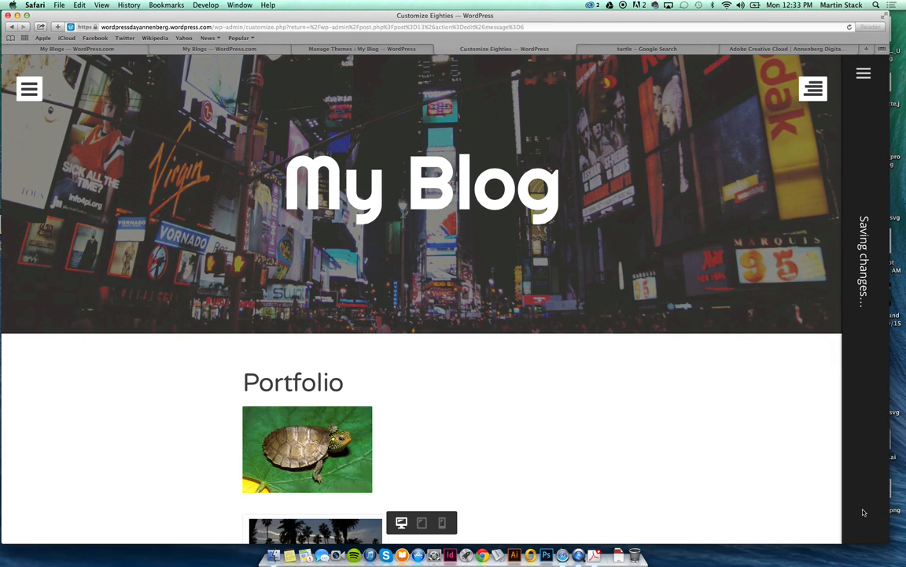
click(863, 73)
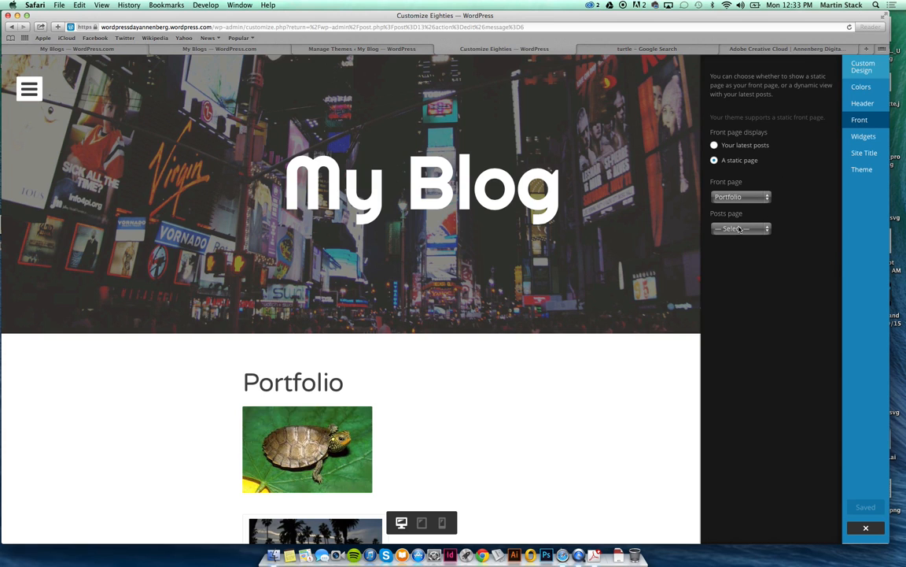
click(236, 49)
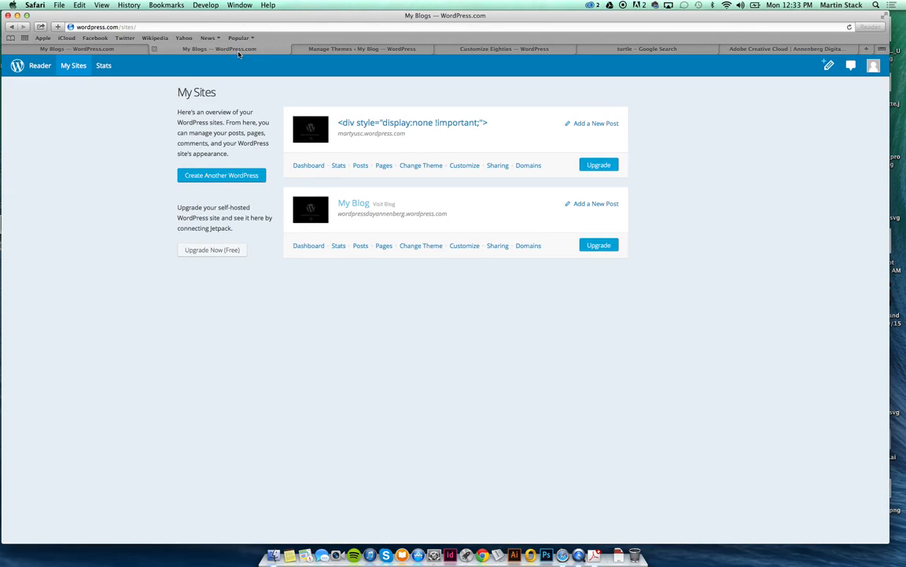
Return to the Customize Eighties tab and exit back to the Portfolio page editor.
click(352, 52)
click(512, 50)
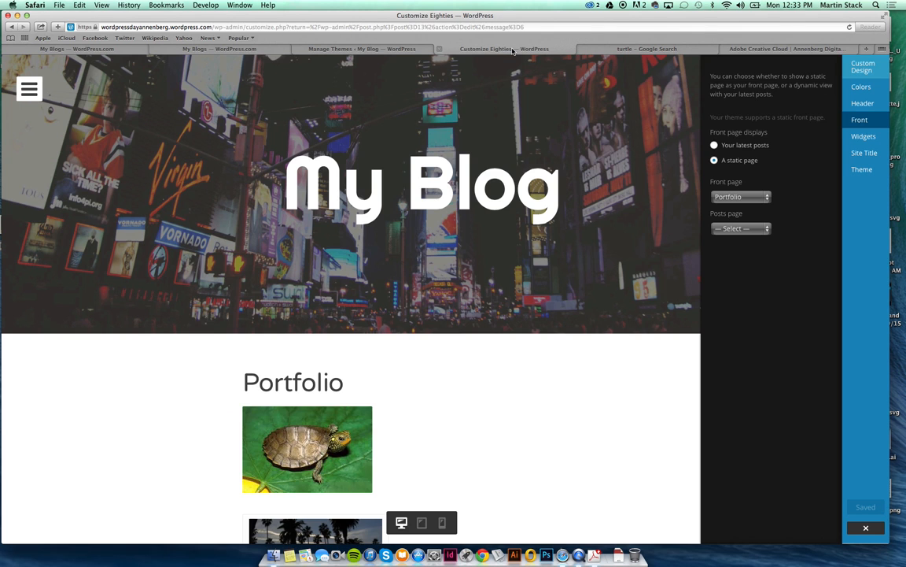
click(866, 528)
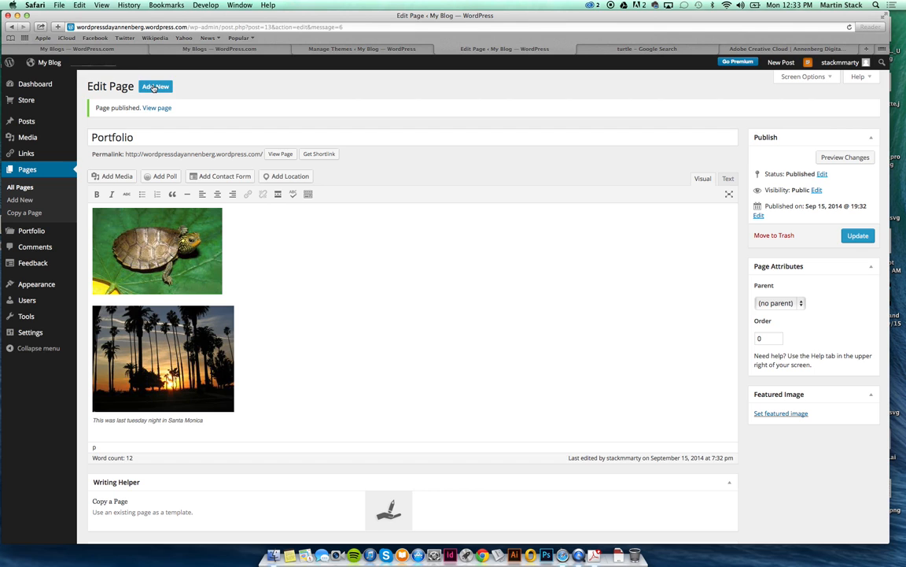
Create and publish an empty page titled 'My Blog'.
click(155, 88)
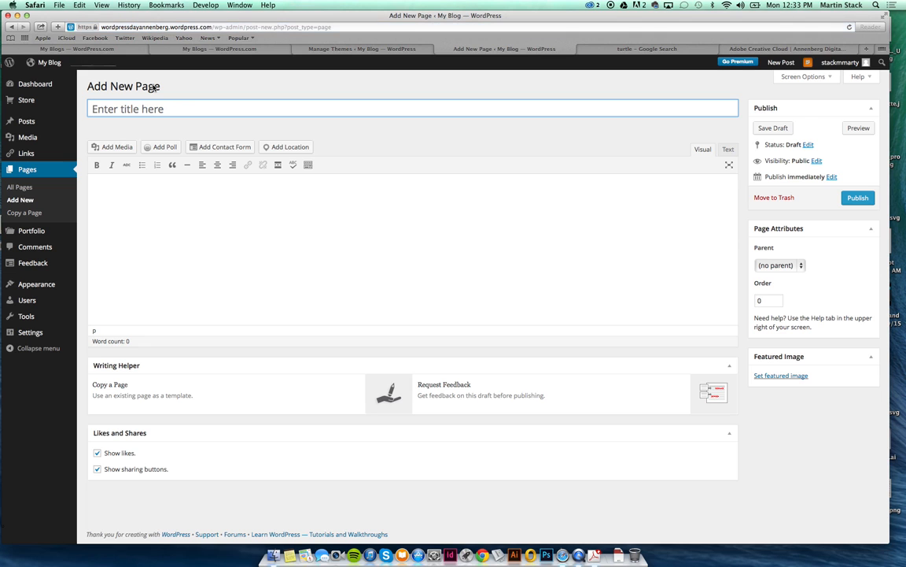
text(My Blog)
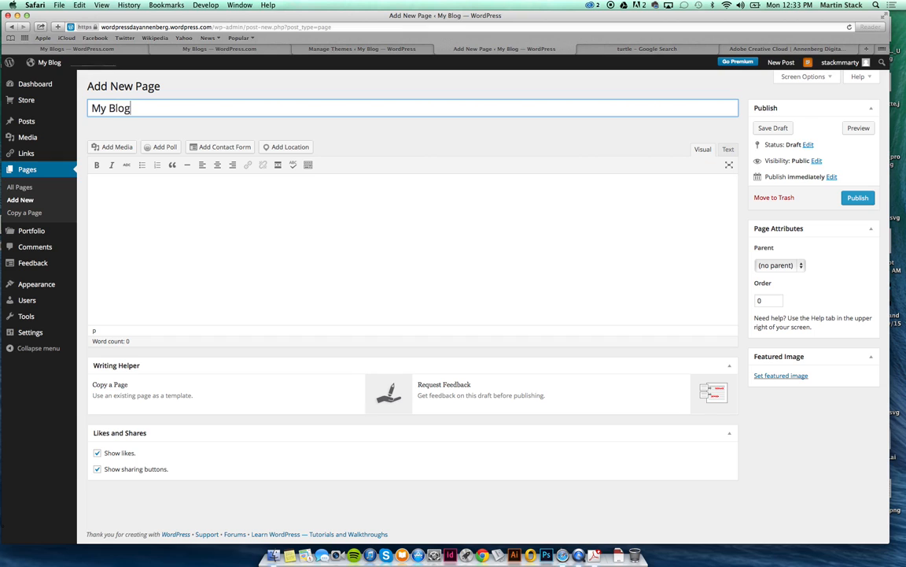
click(227, 230)
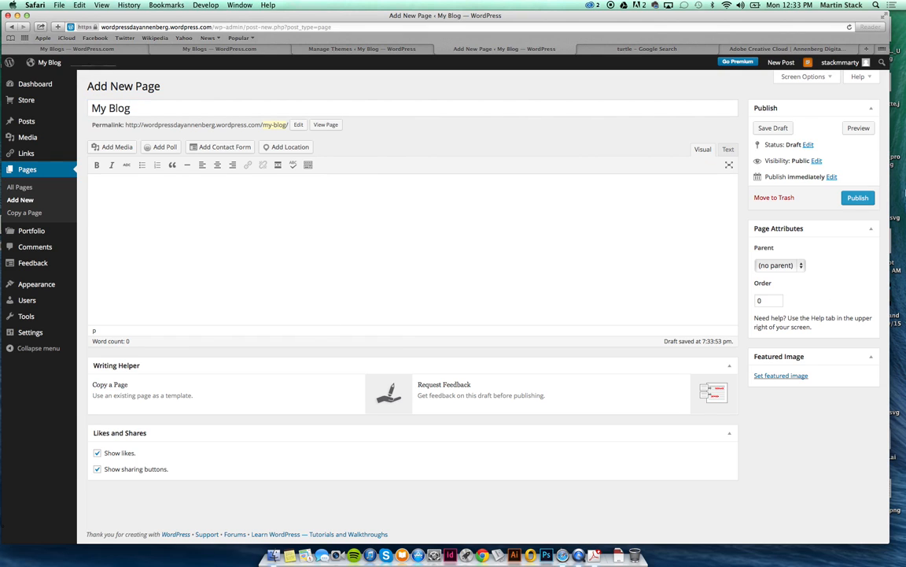
click(858, 198)
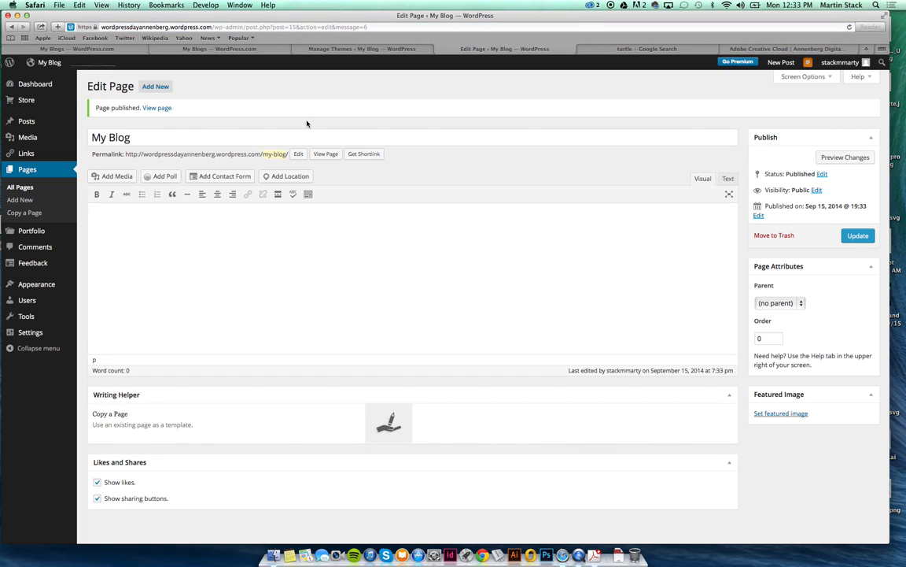
Reopen the site Customizer from the Appearance menu.
mouse_move(25, 231)
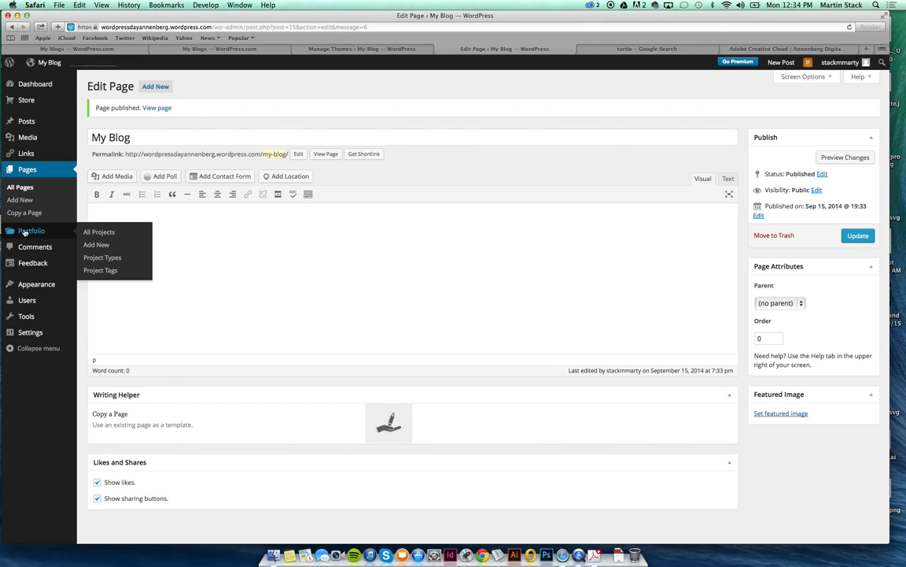
mouse_move(36, 284)
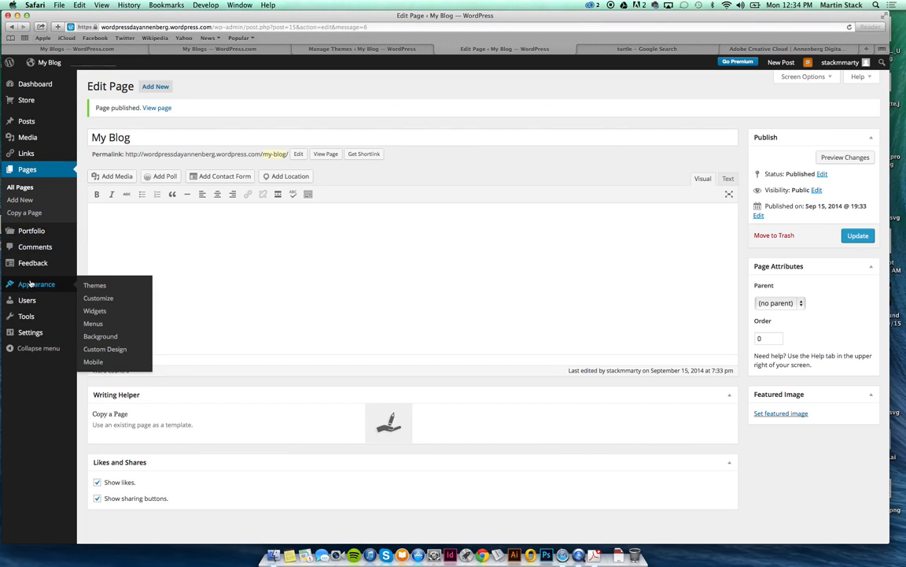
click(114, 300)
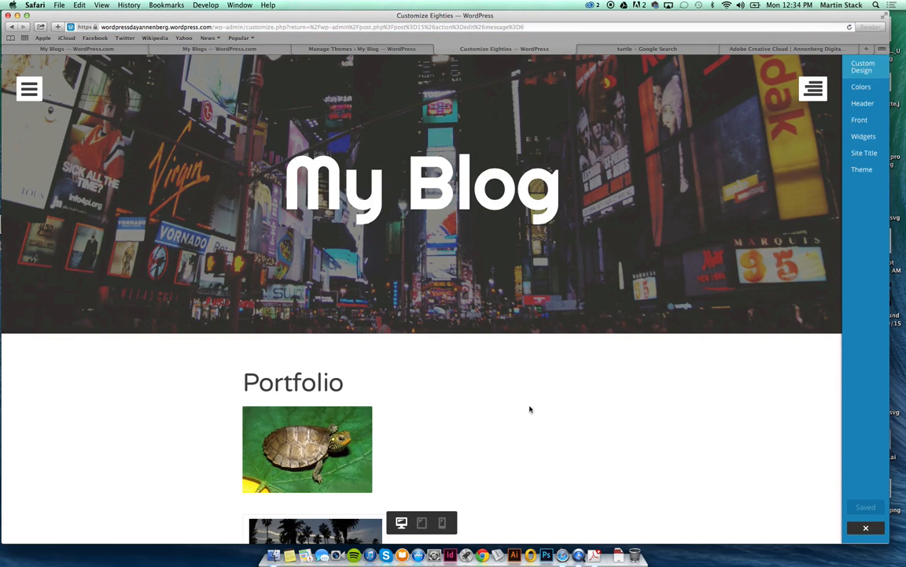
Make My Blog the posts page and save and publish the front-page settings.
scroll(526, 411, down, 3)
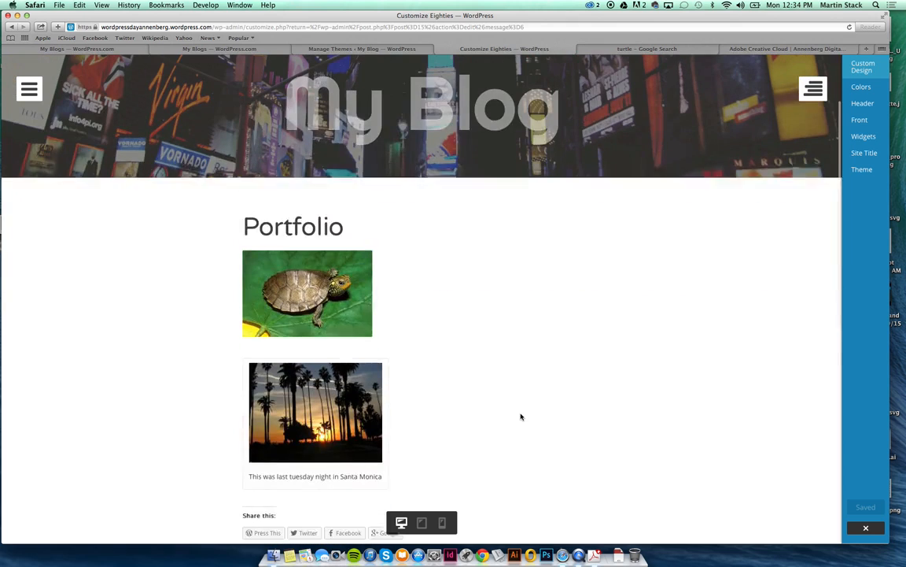
click(860, 119)
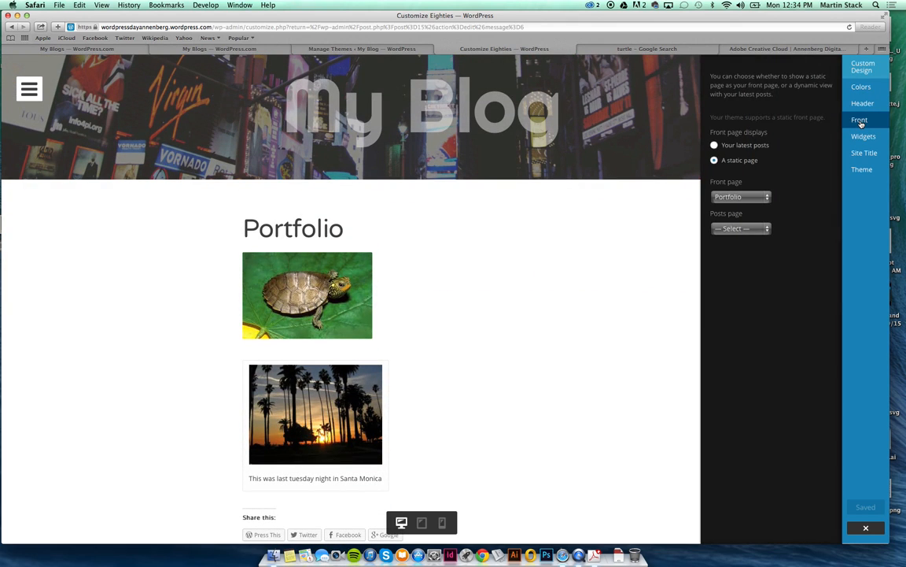
click(742, 227)
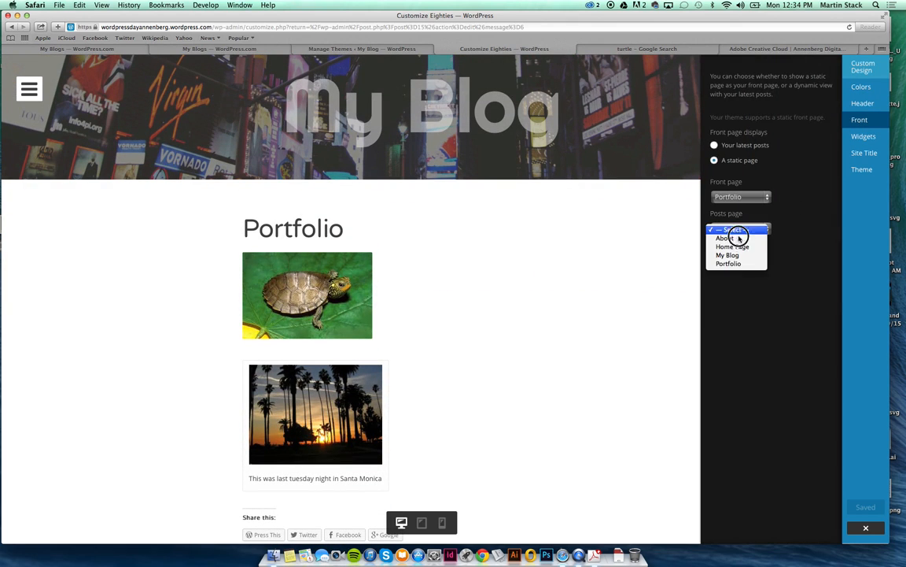
click(740, 255)
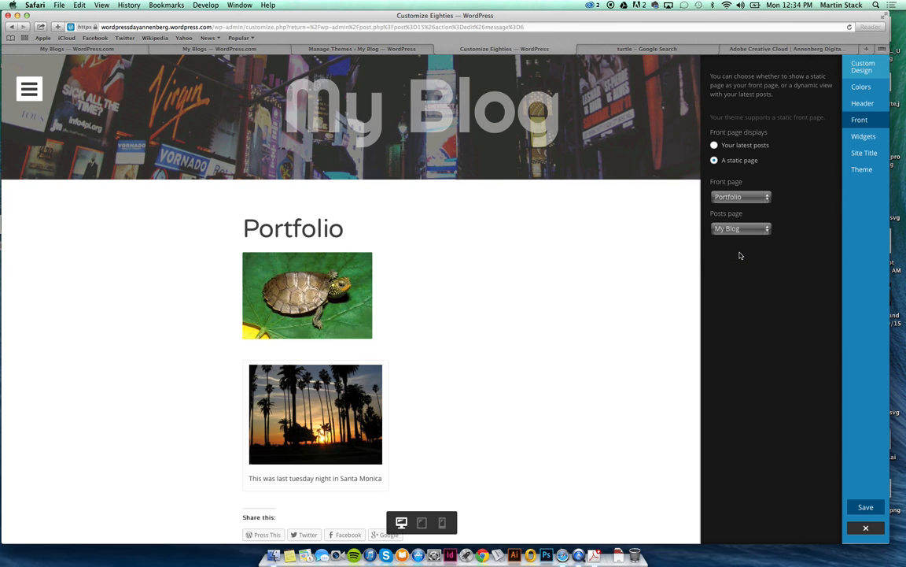
click(865, 508)
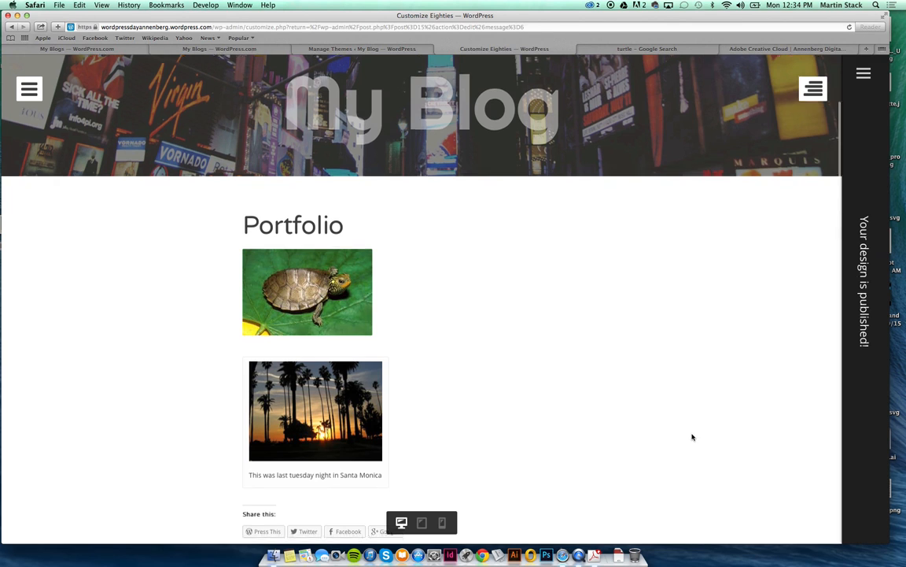
Check the theme's hamburger navigation links, then leave the Customizer for the page editor.
scroll(691, 435, down, 5)
scroll(691, 437, up, 8)
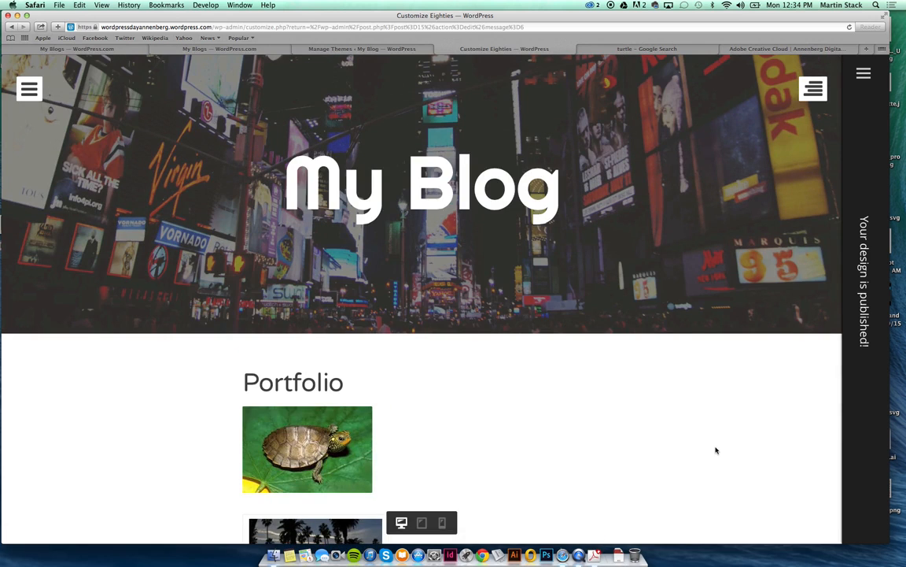
click(23, 93)
click(24, 93)
click(23, 94)
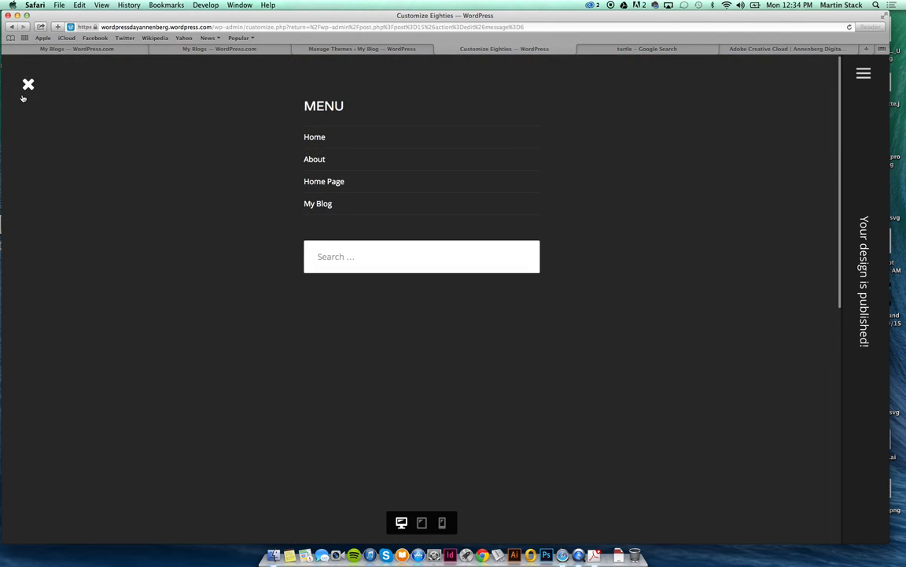
click(26, 93)
click(29, 86)
click(29, 85)
click(864, 73)
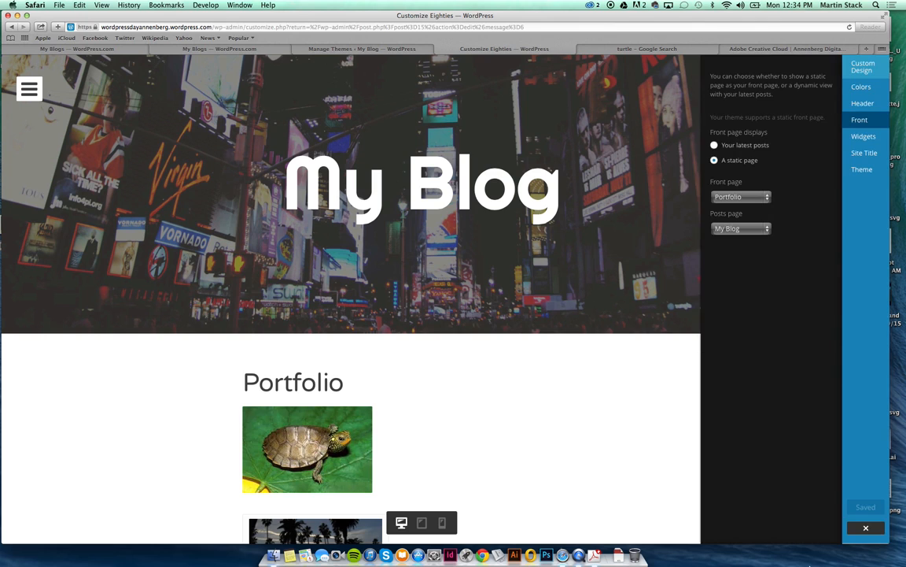
click(866, 528)
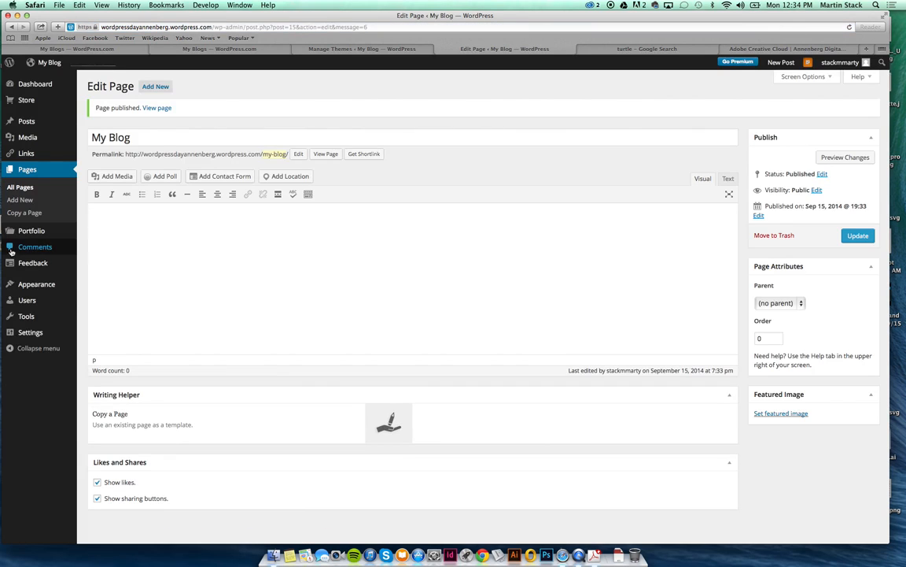
Go to Appearance > Themes, list Popular themes, and scroll to Twenty Fourteen.
mouse_move(40, 284)
click(116, 287)
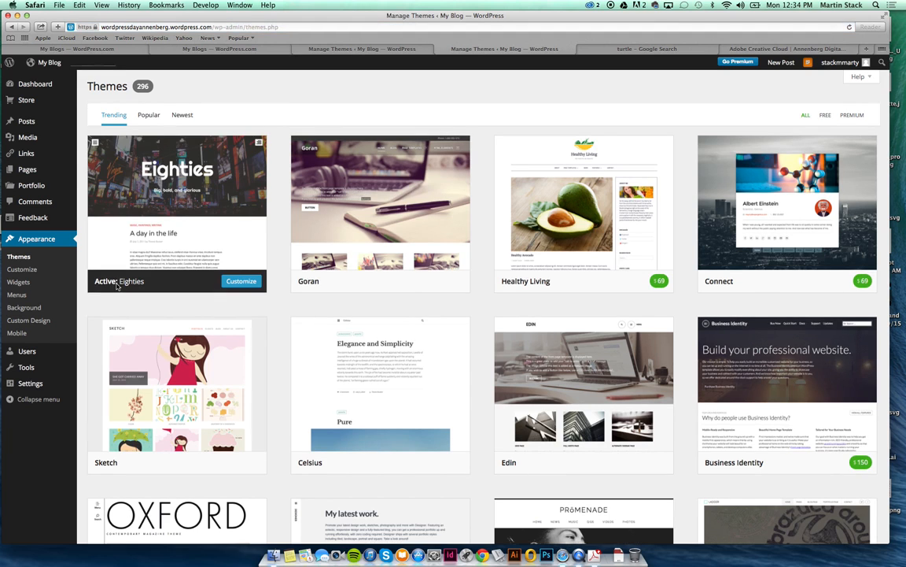
click(142, 116)
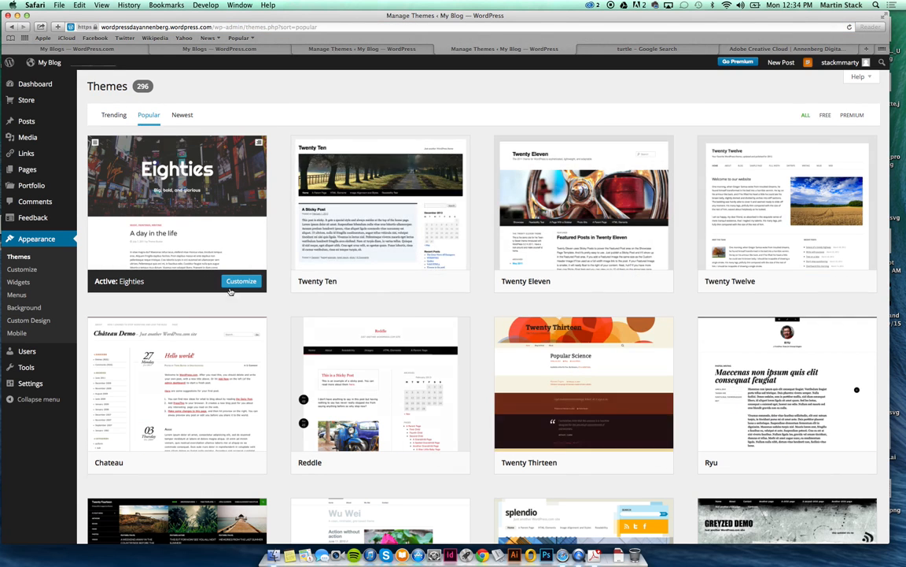
scroll(291, 281, down, 3)
mouse_move(157, 386)
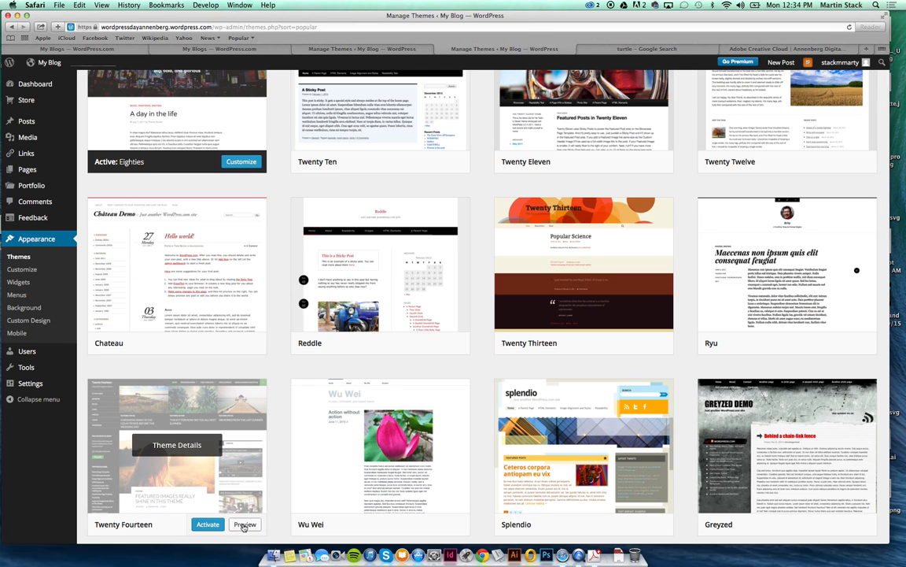
Preview and activate Twenty Fourteen as My Blog's theme, then view the live site.
click(244, 524)
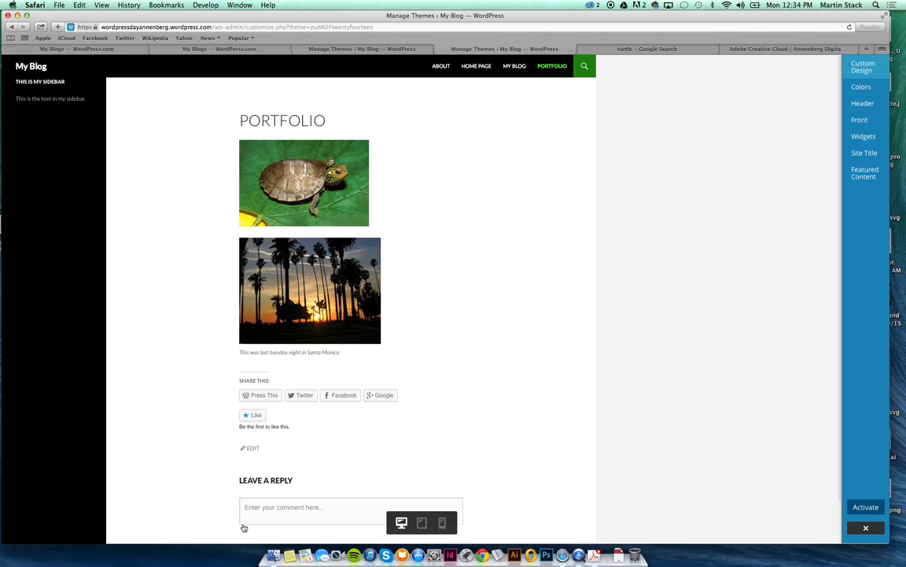
click(859, 511)
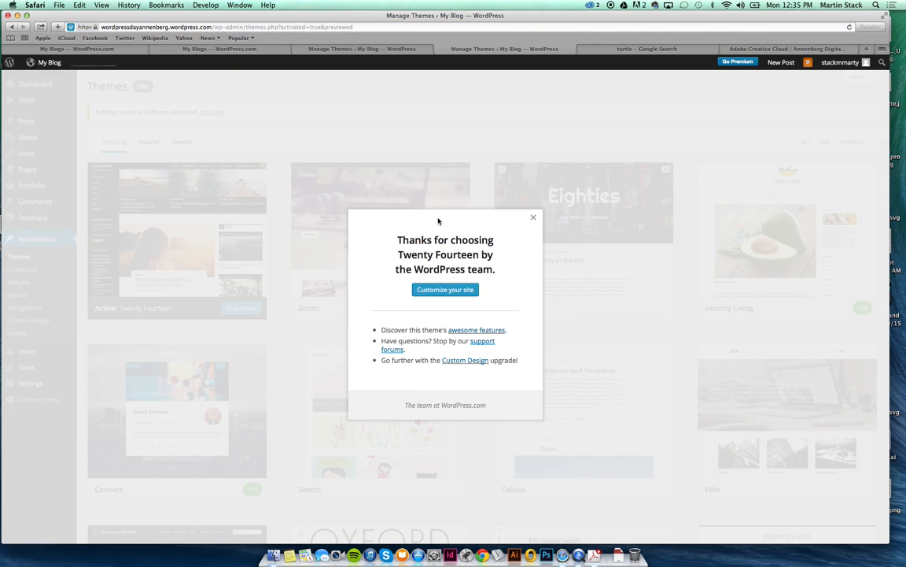
click(533, 217)
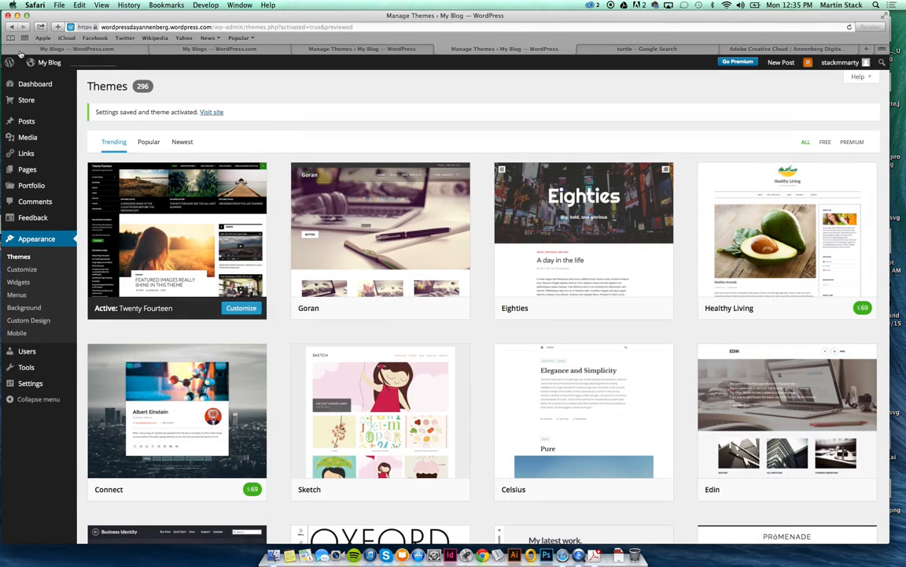
click(37, 69)
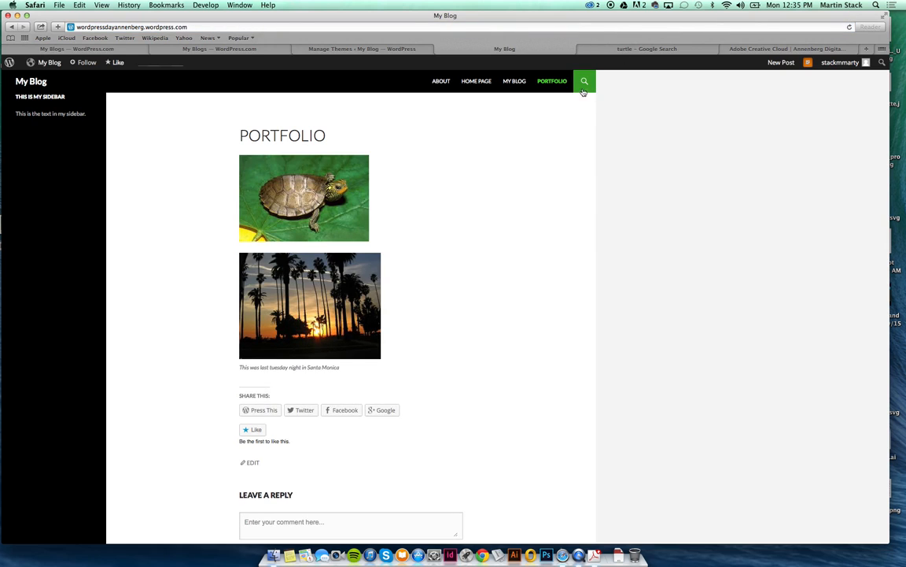
Browse the live blog's Portfolio page, then the My Blog posts page.
click(555, 85)
click(514, 83)
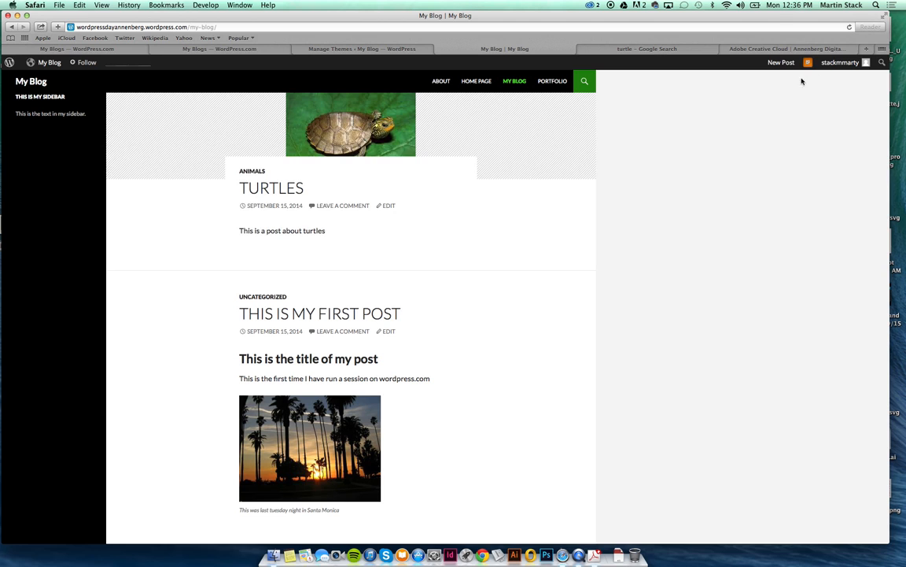
Load wordpress.com in a new tab, sign out, and enter 'martys' as the new site address.
key(super+t)
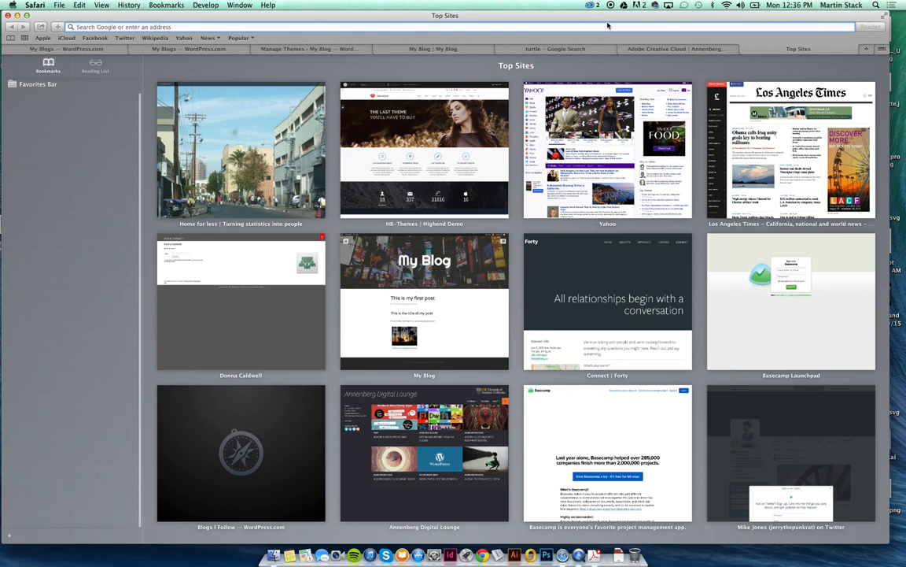
text(wor)
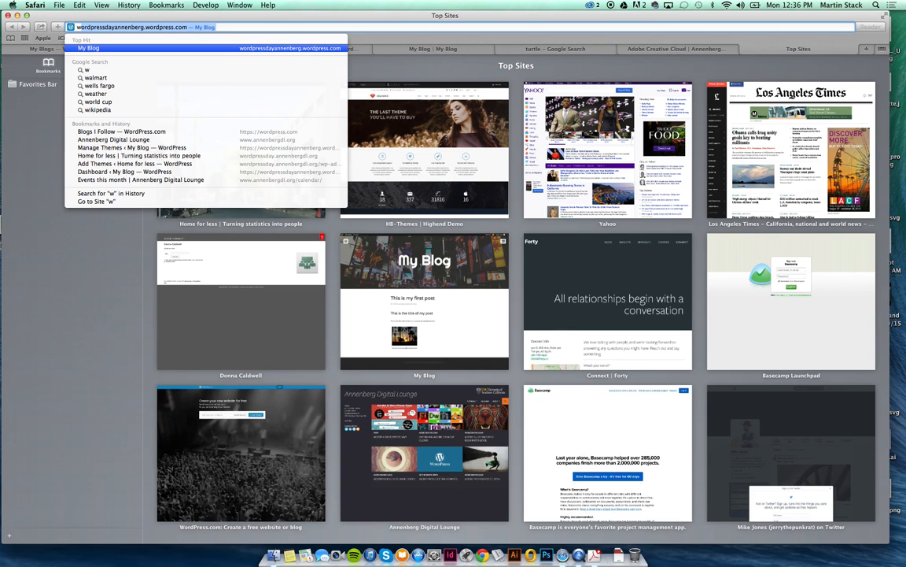
text(dpress.com)
key(Return)
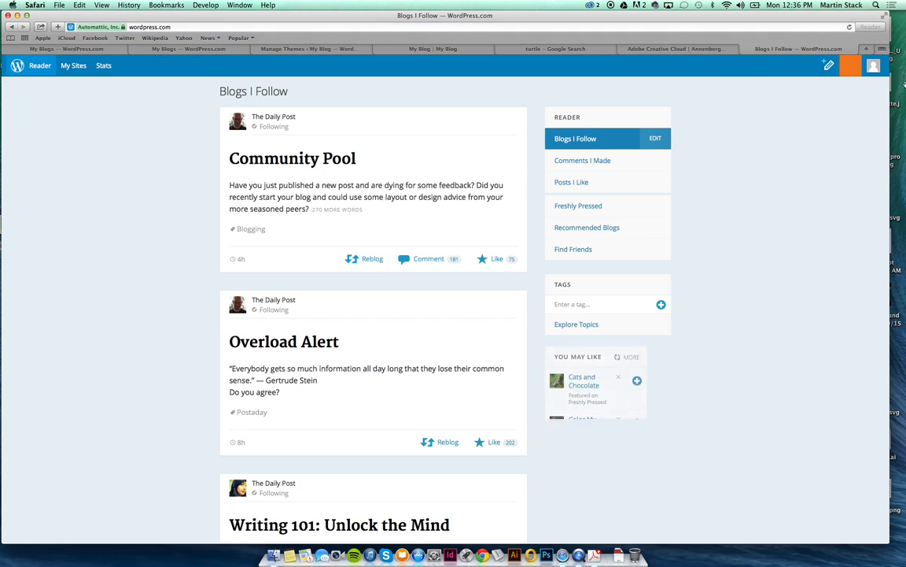
click(873, 66)
click(790, 178)
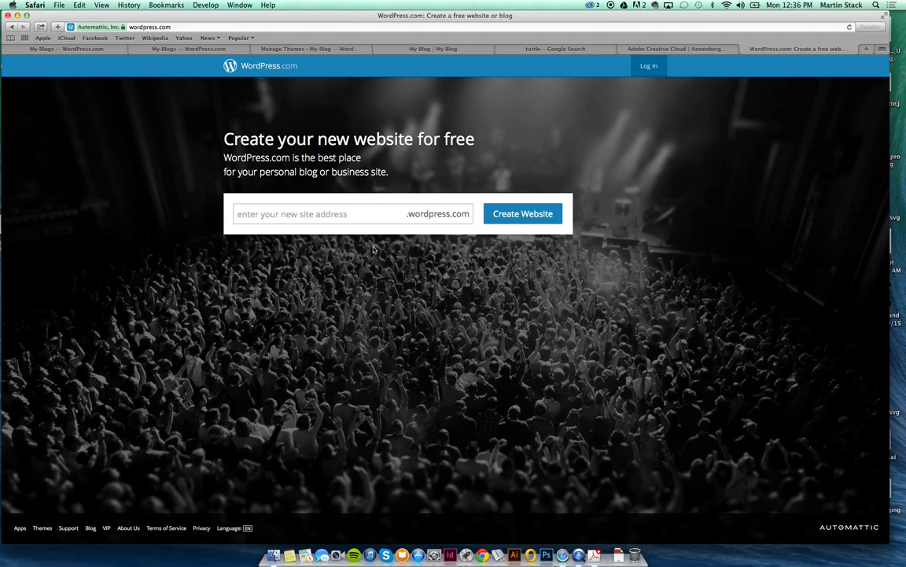
click(375, 215)
text(martys)
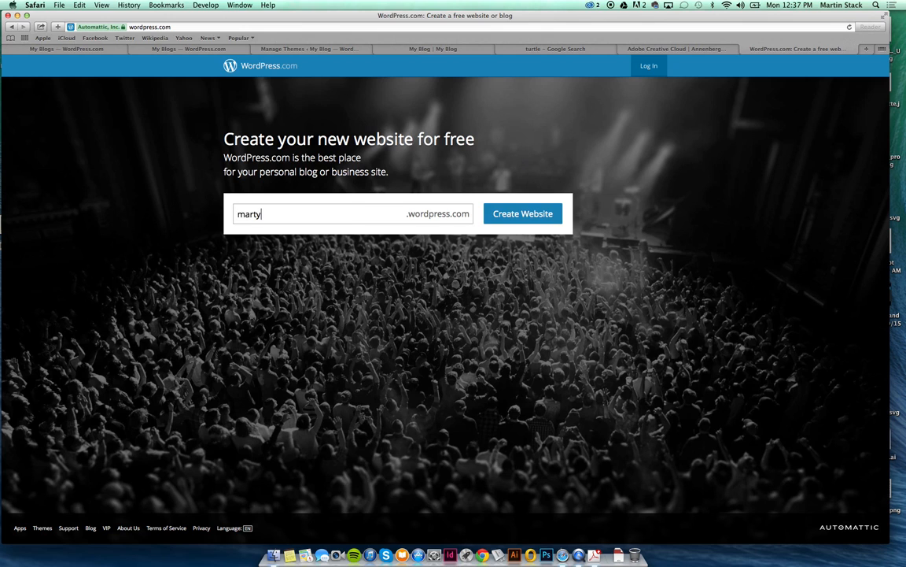
click(518, 219)
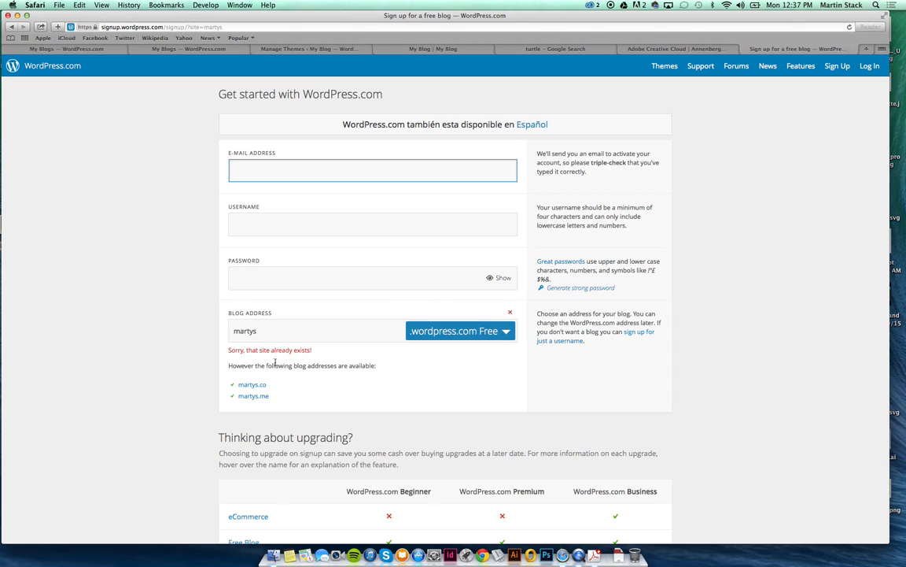
click(313, 330)
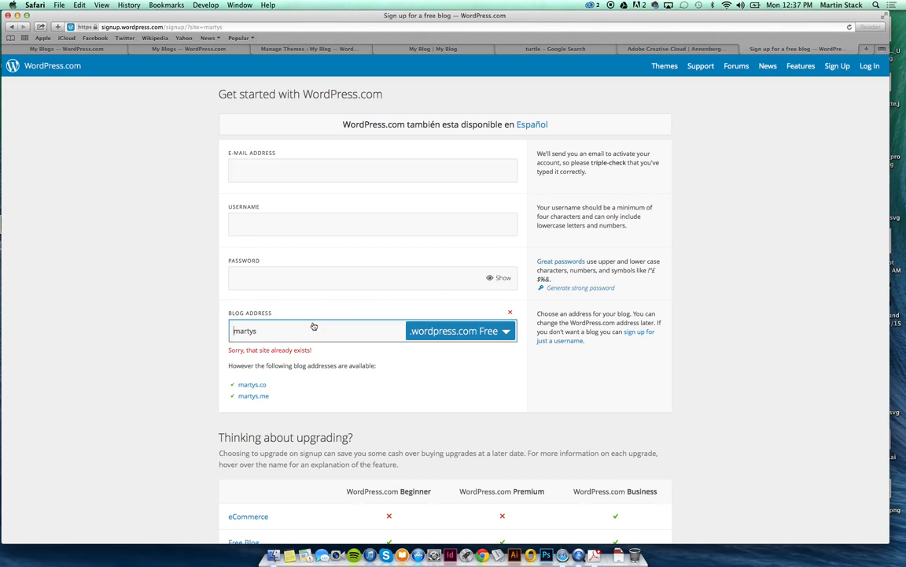
text(a)
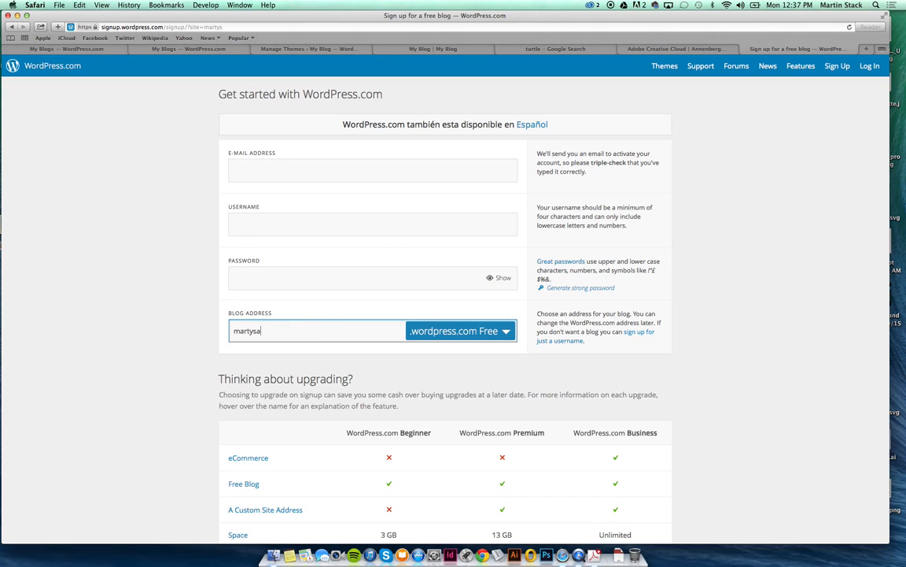
key(BackSpace)
key(BackSpace)
key(BackSpace)
key(BackSpace)
key(BackSpace)
key(BackSpace)
key(BackSpace)
text(ytram)
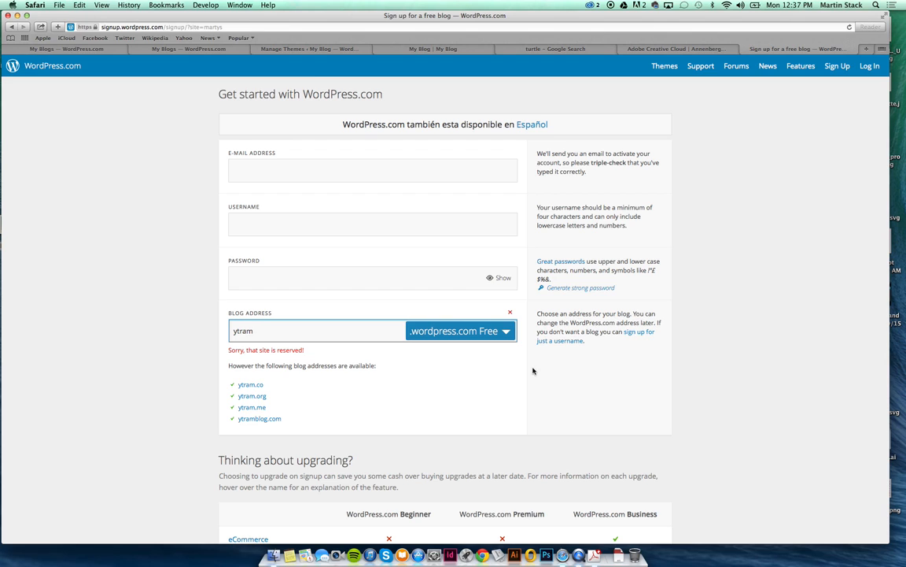
key(BackSpace)
key(BackSpace)
key(BackSpace)
key(BackSpace)
key(BackSpace)
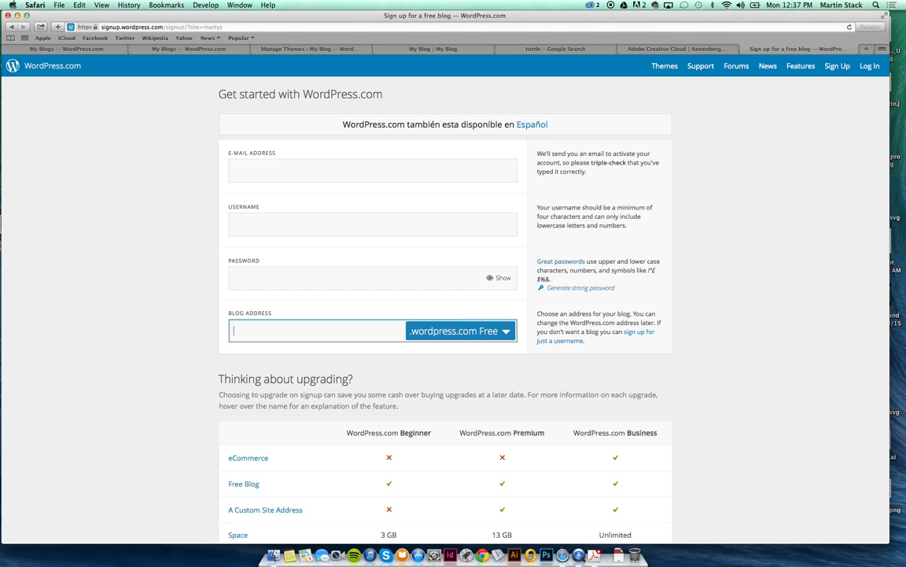
text(martys)
text(awesomeblog)
click(602, 386)
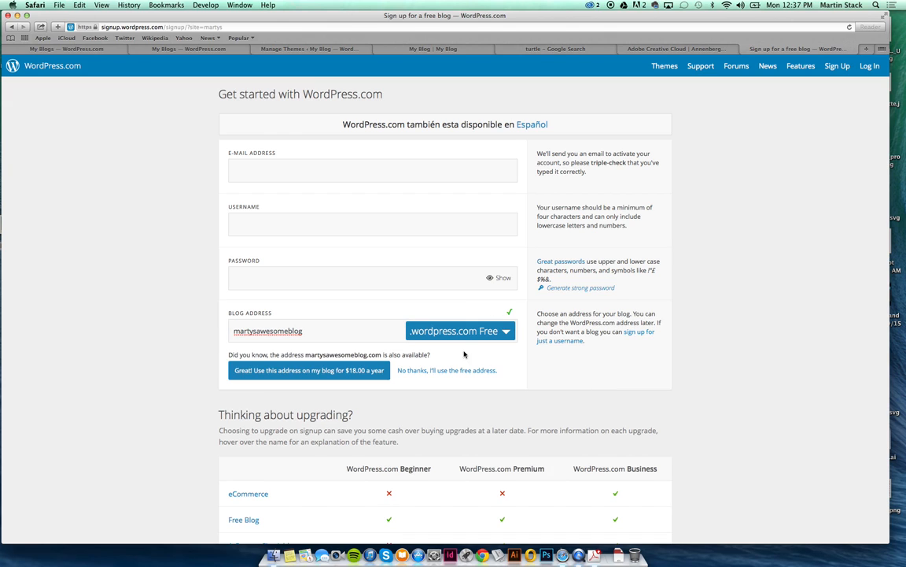
click(337, 167)
click(292, 48)
Load Google from the address bar, then go to the Google Images search page.
click(325, 26)
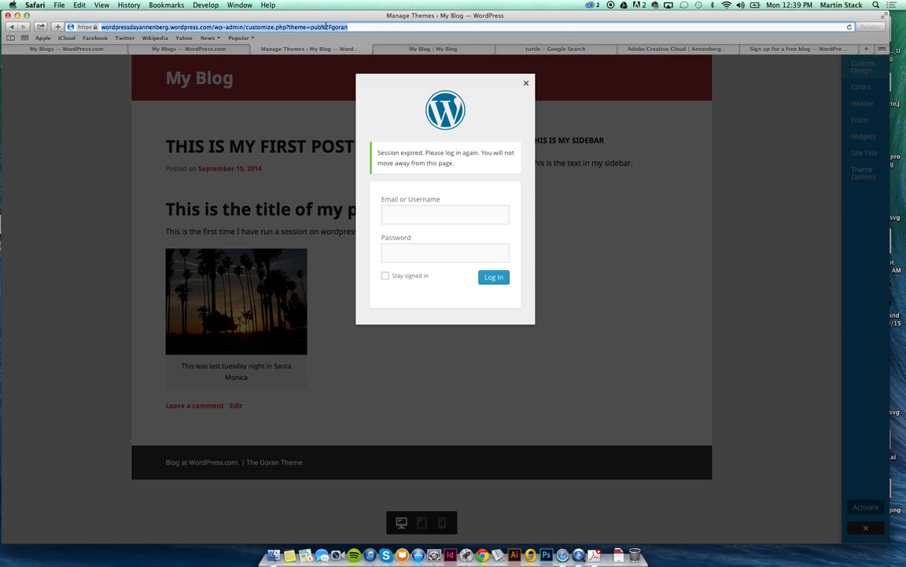
text(google.com)
key(Return)
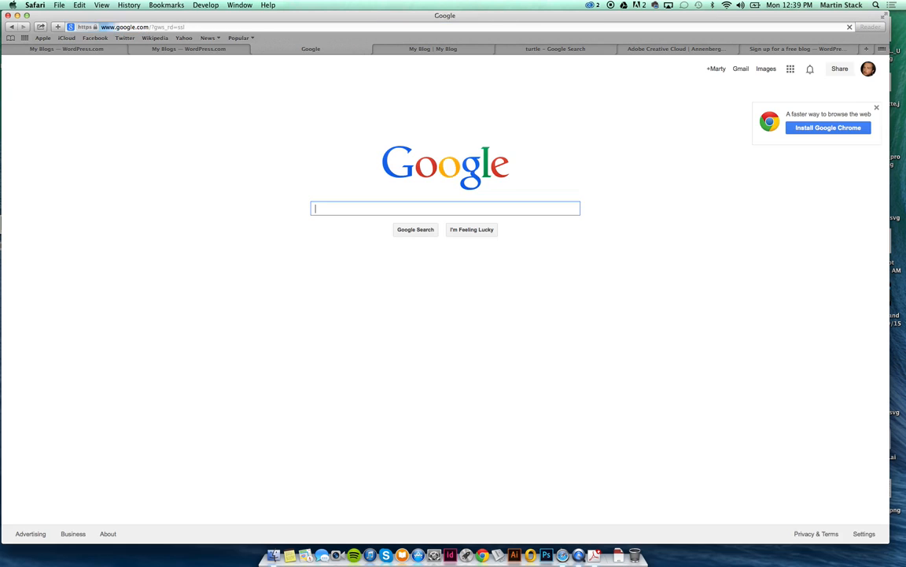
click(325, 26)
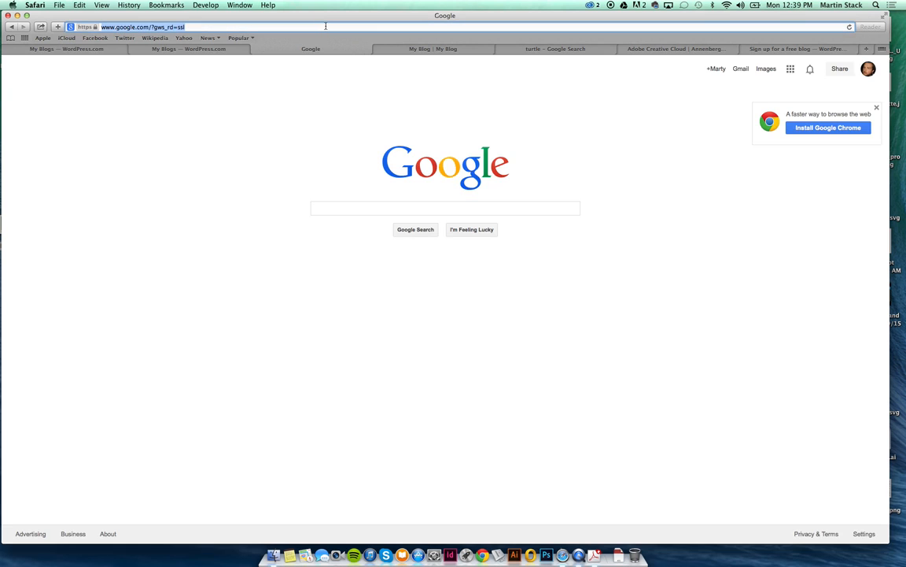
text(images)
key(Return)
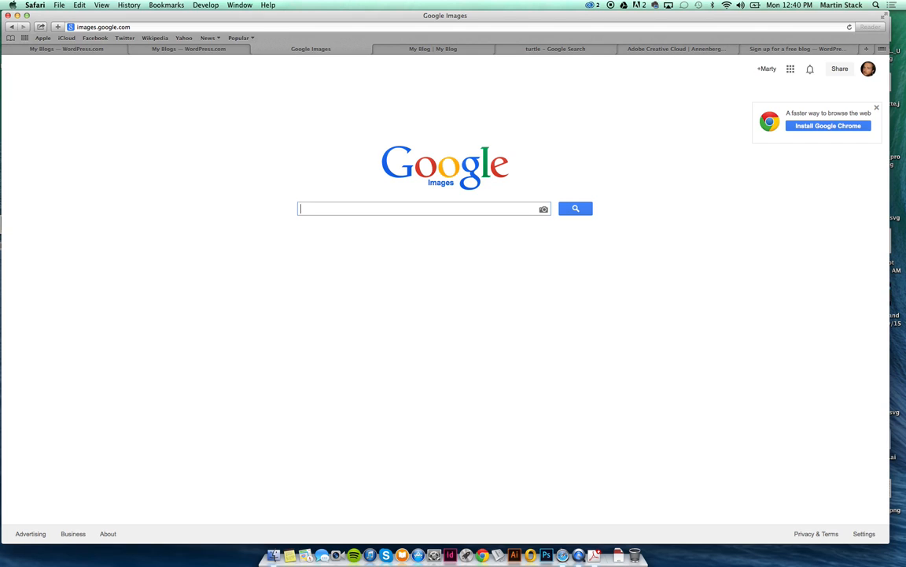
Switch between the My Sites and turtle image tabs, then view the live My Blog posts page.
click(149, 52)
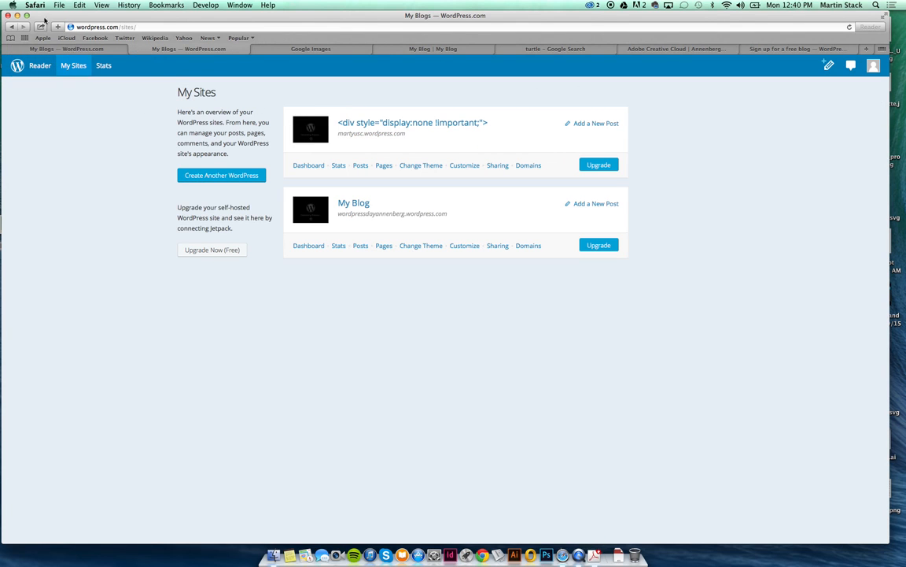
click(50, 49)
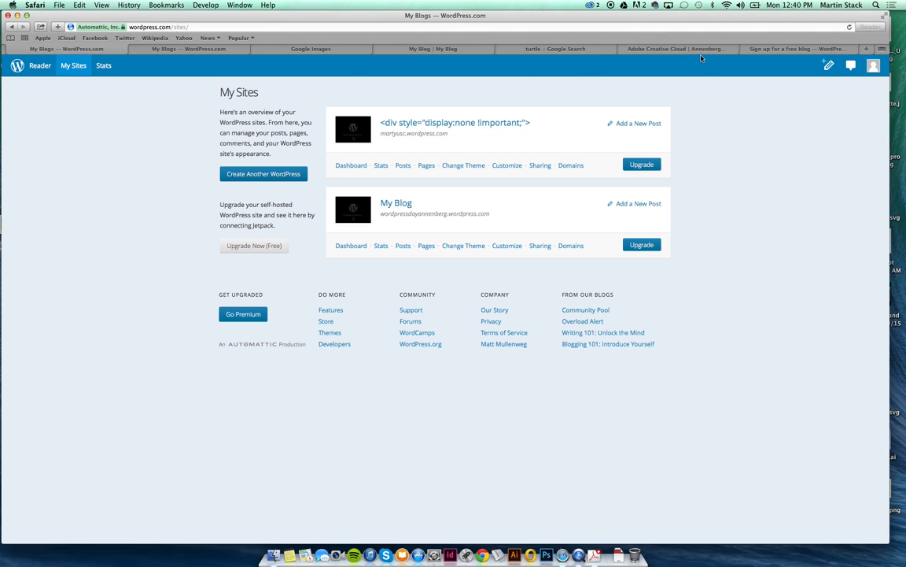
click(503, 50)
click(451, 52)
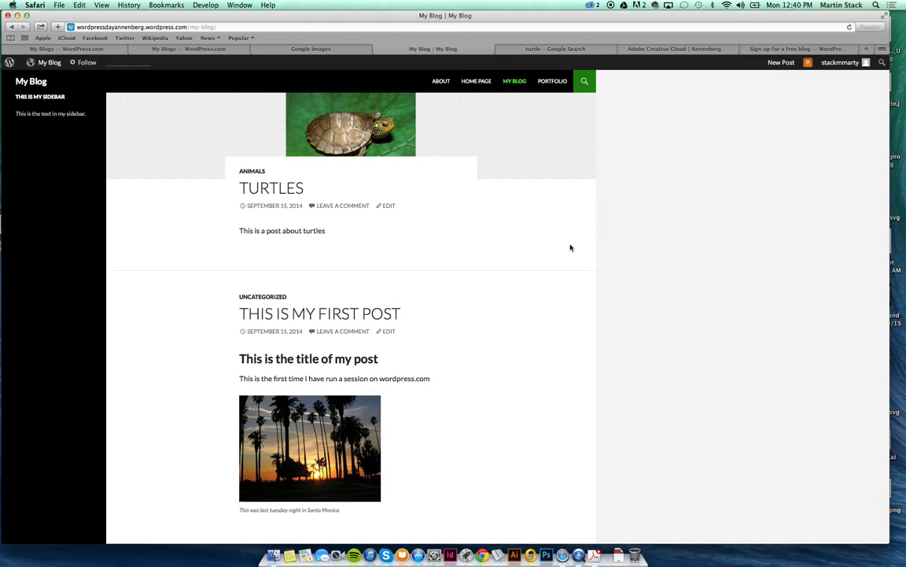
click(677, 224)
Open martinstack.com in a new tab.
key(super+t)
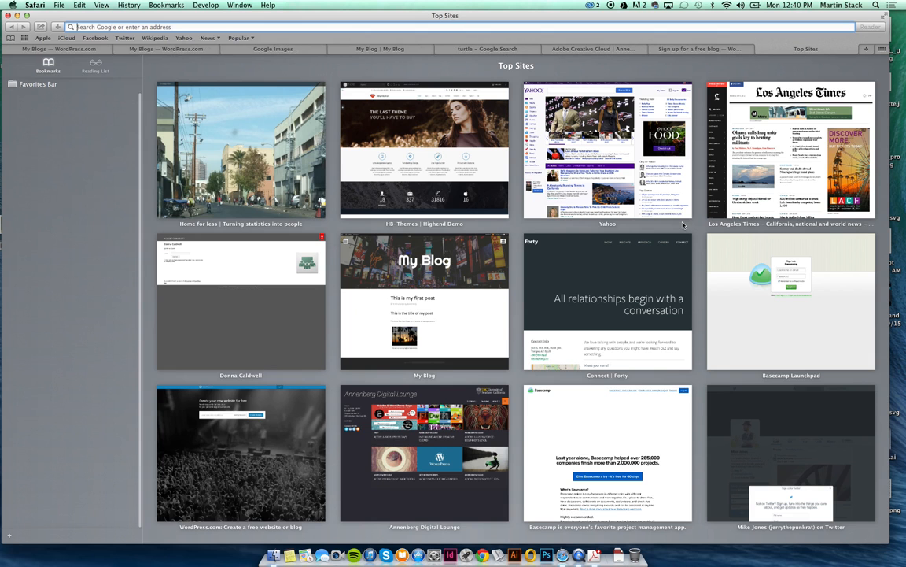
text(marinst)
key(BackSpace)
key(BackSpace)
key(BackSpace)
key(BackSpace)
text(tin)
key(Return)
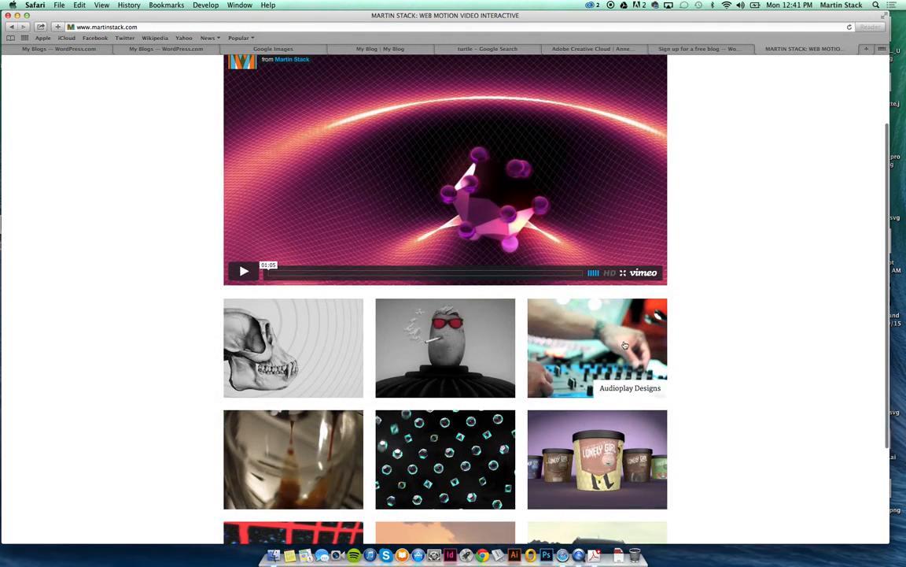
Look at the Audioplay Designs project, return home, and start the featured video.
click(563, 311)
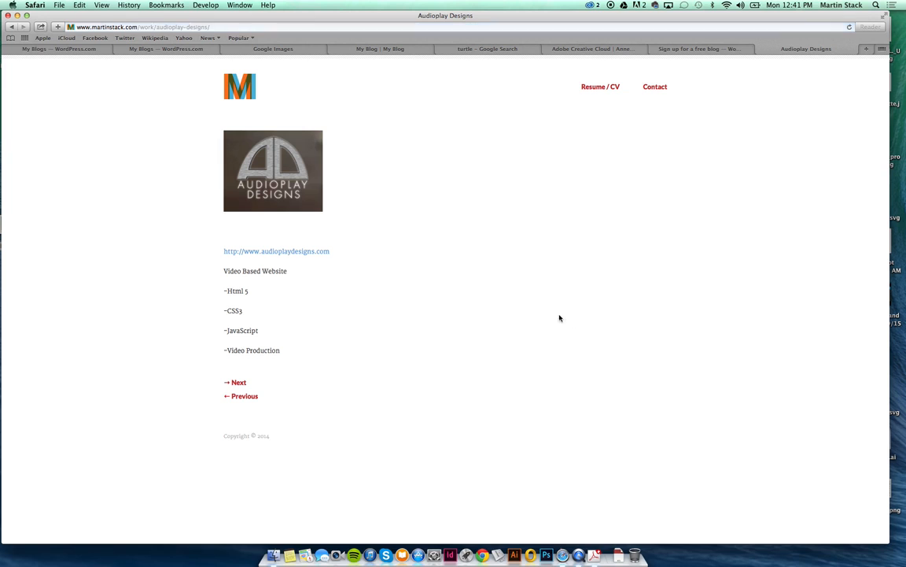
click(13, 26)
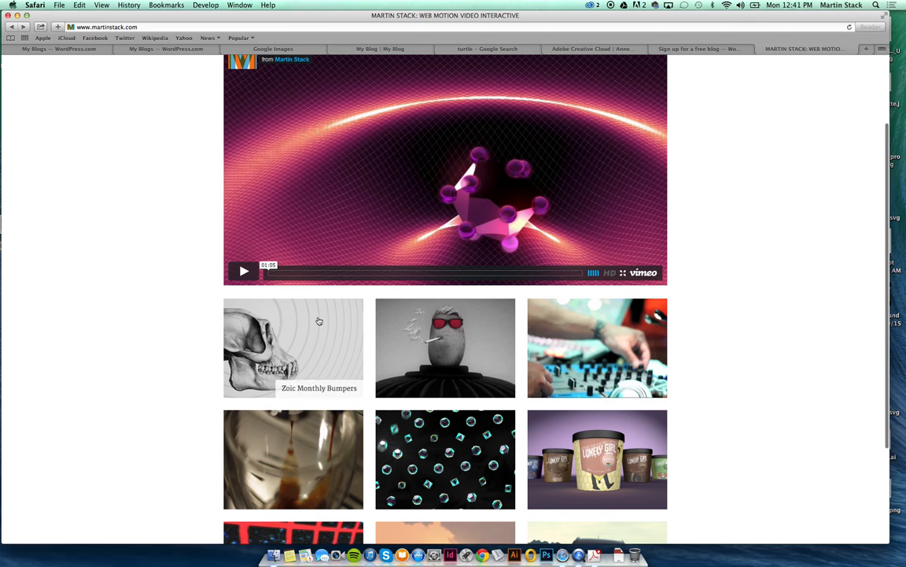
click(454, 236)
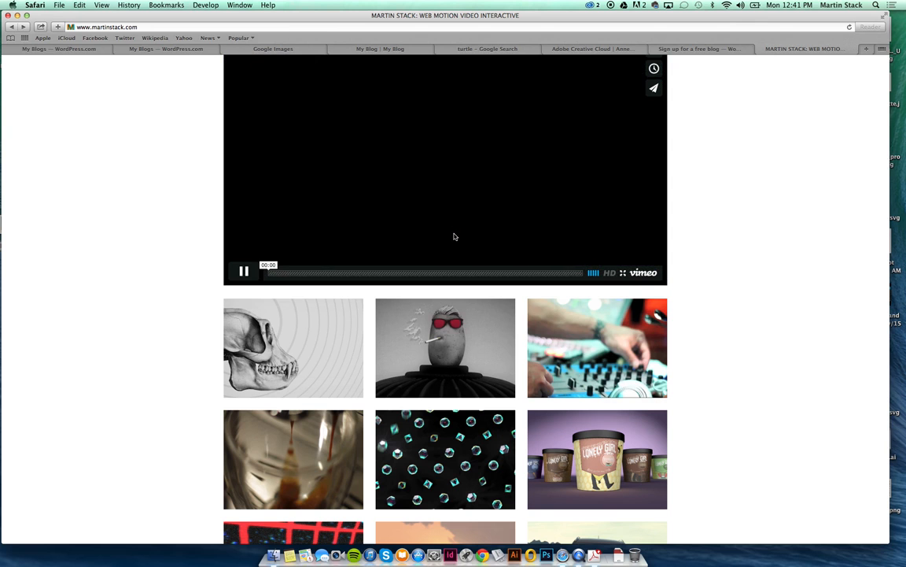
scroll(455, 237, up, 3)
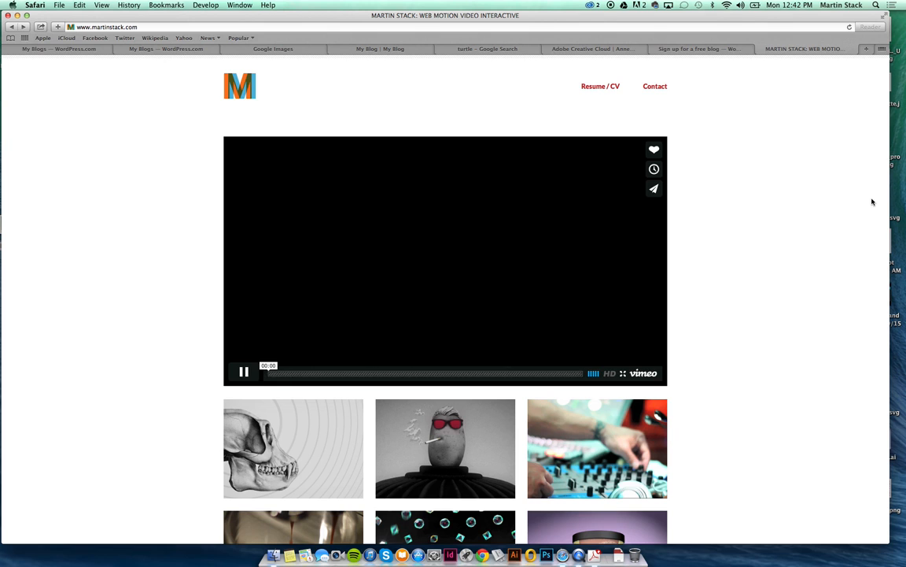
Close the martinstack.com tab.
key(super+w)
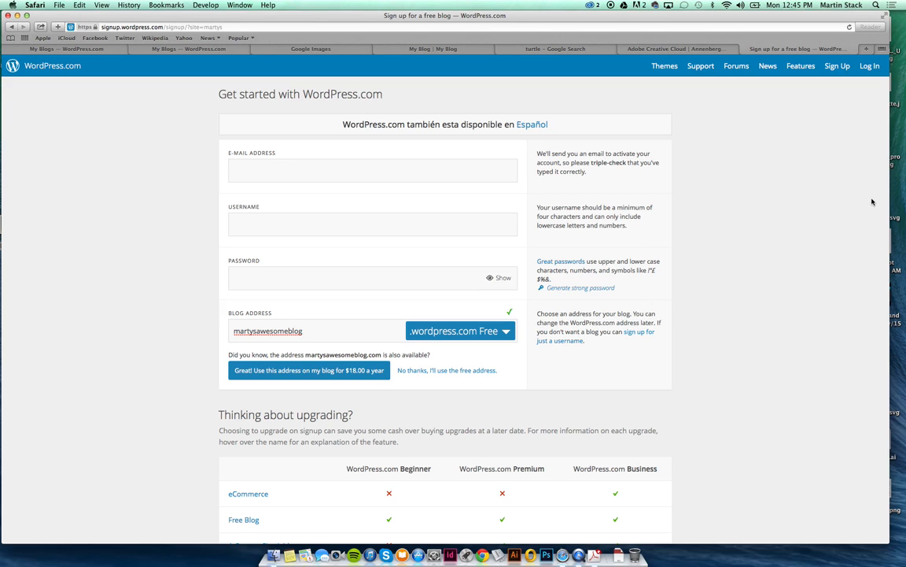
Scroll down to review the plan comparison table, then back up to the form.
scroll(621, 362, down, 8)
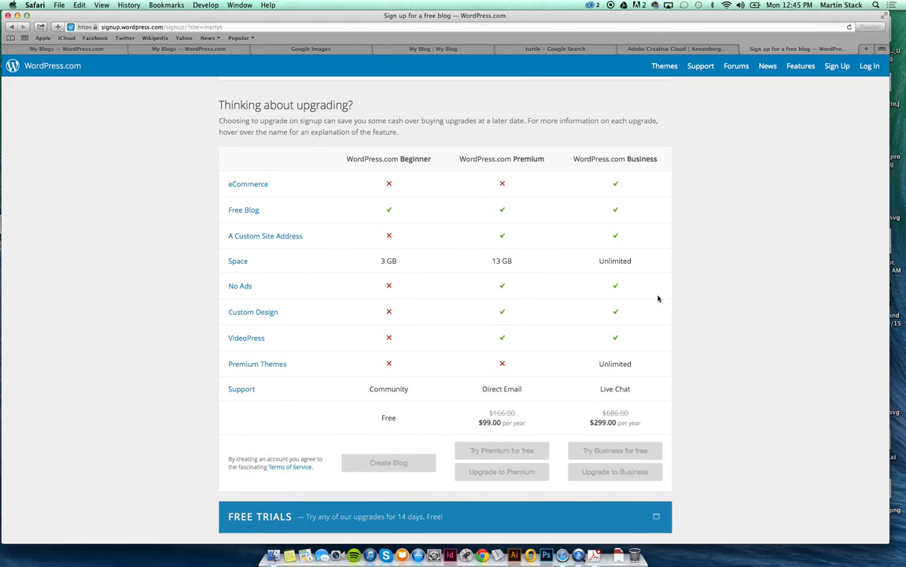
scroll(694, 300, up, 5)
scroll(695, 300, up, 3)
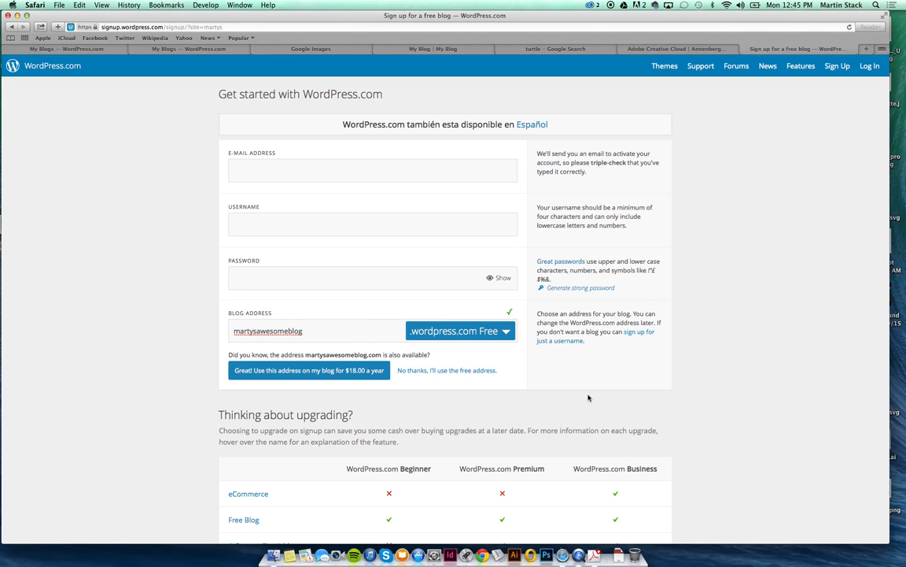
Zoom in on the sign-up page and select the Blog Address field.
key(super+plus)
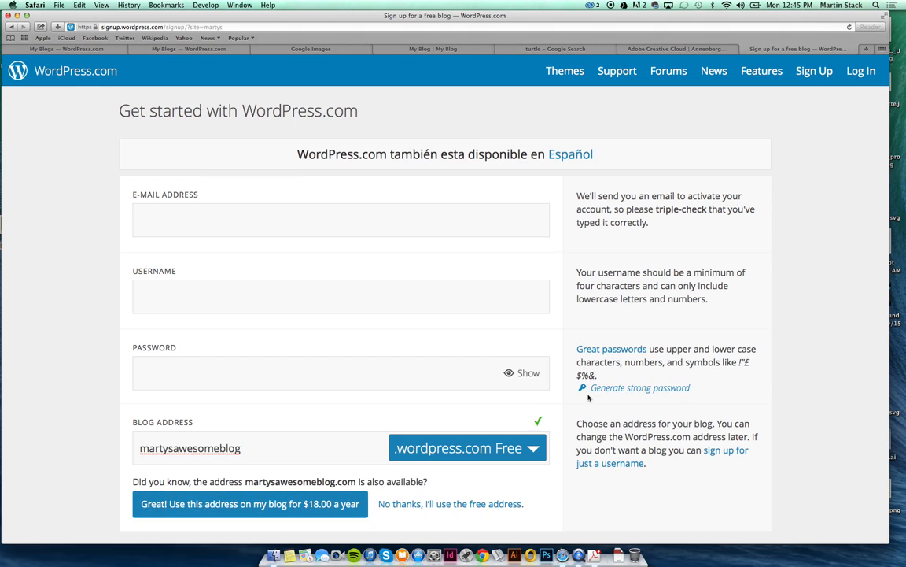
scroll(588, 397, down, 5)
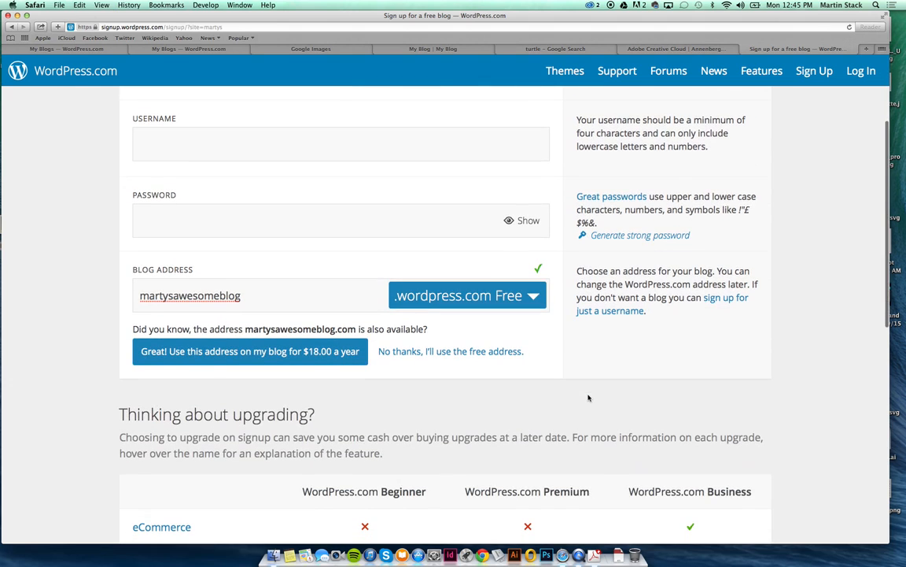
click(270, 291)
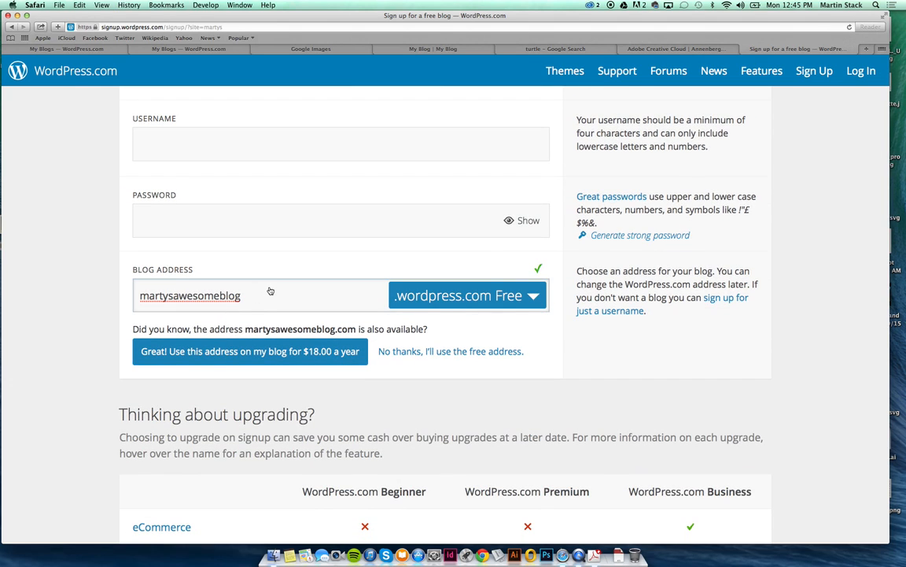
click(189, 322)
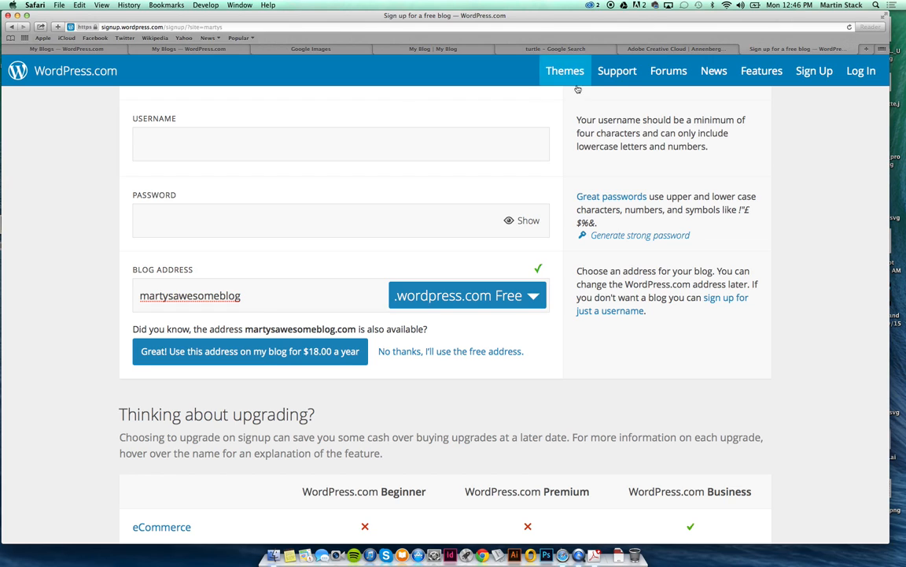
In the Annenberg Digital Lounge tab, load wordpress.org.
click(645, 51)
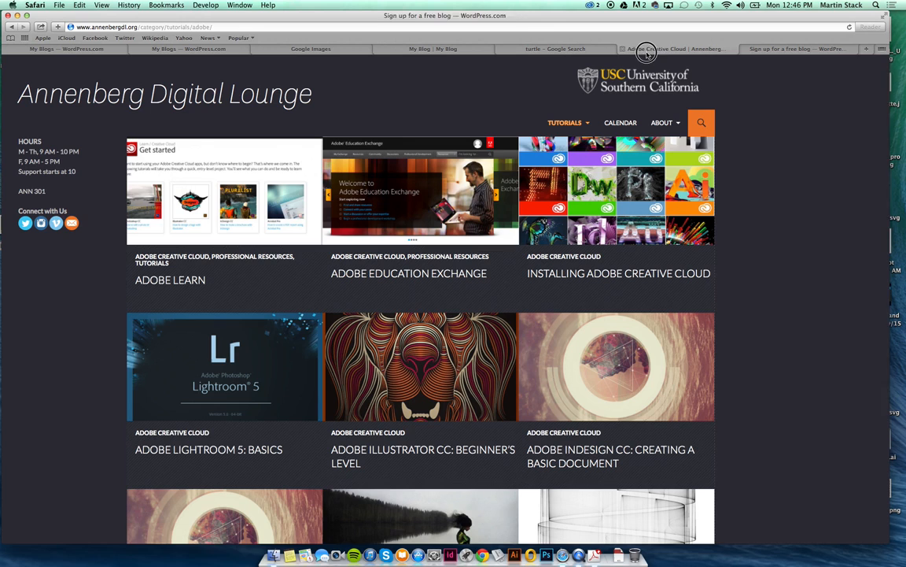
click(457, 26)
text(wordpress)
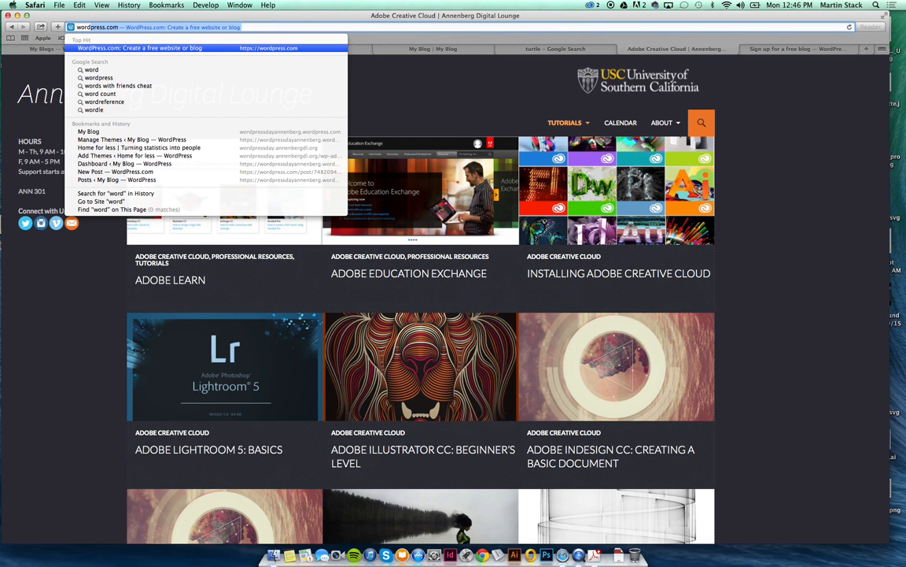
text(.org)
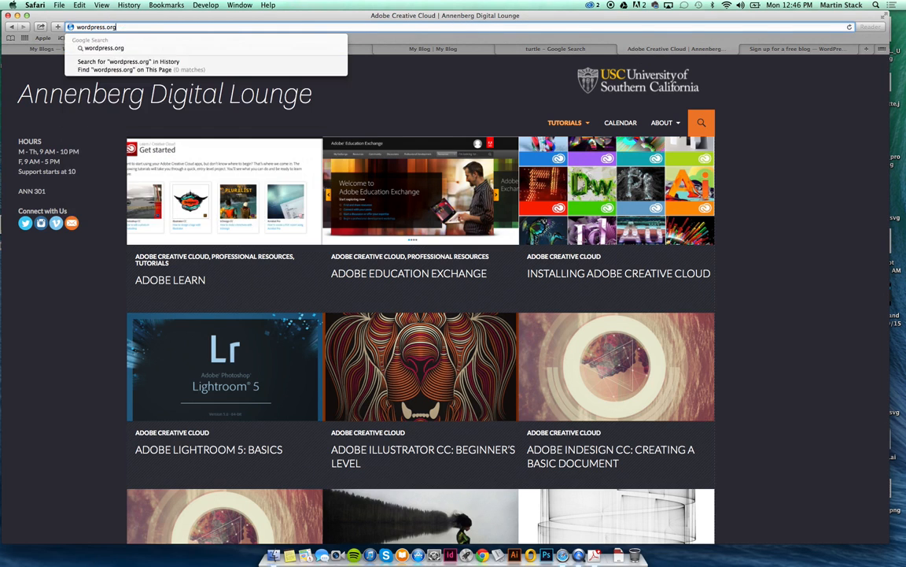
key(Return)
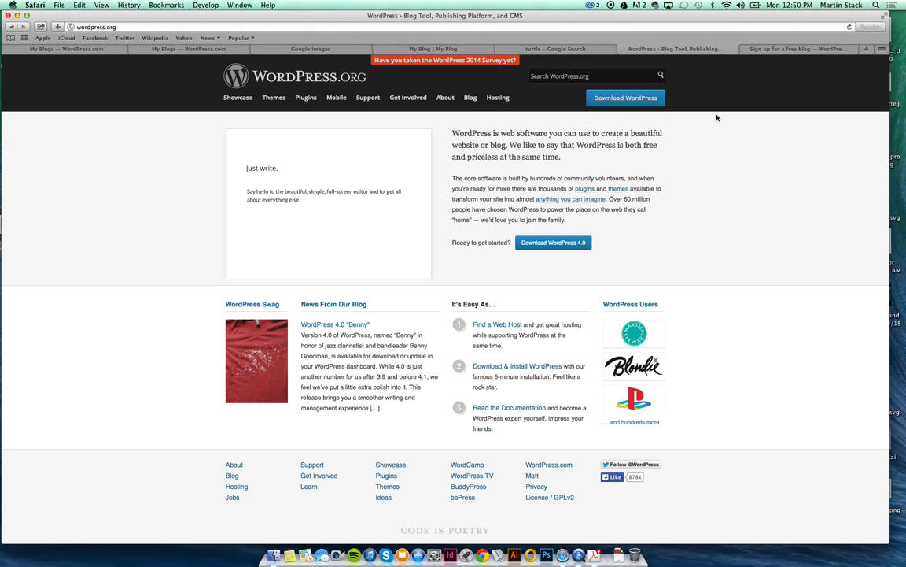
Load the Annenberg Digital Lounge site, enlarge it, and open its events calendar.
click(584, 49)
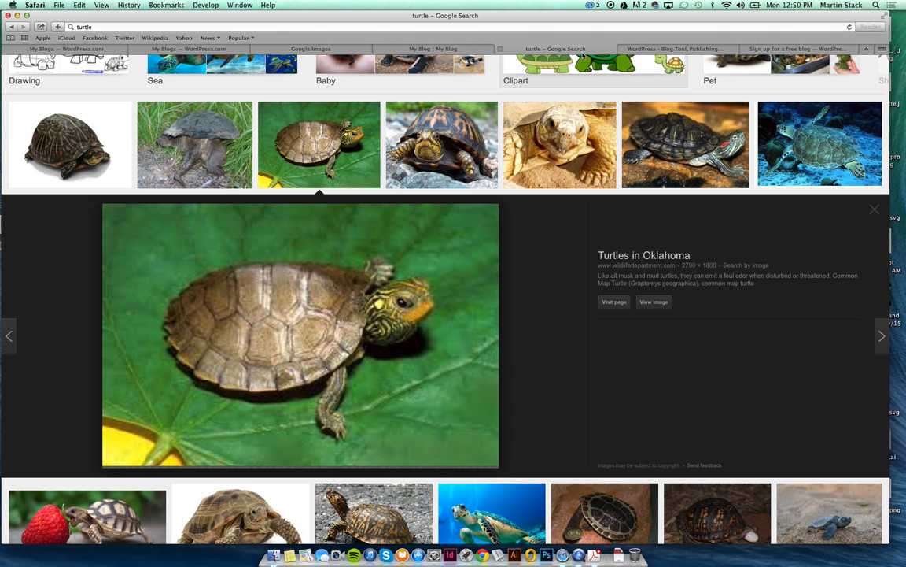
click(535, 27)
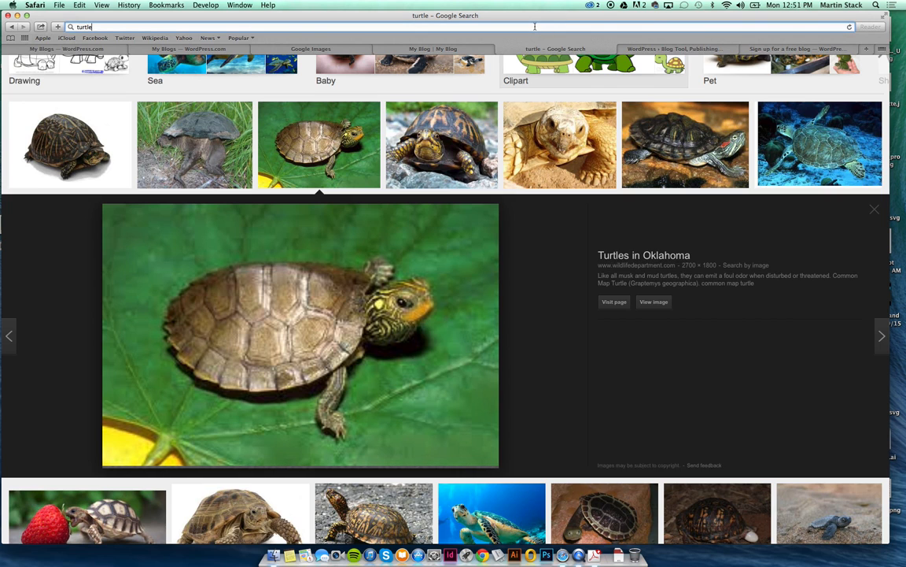
double_click(535, 26)
text(annenbergdl.org)
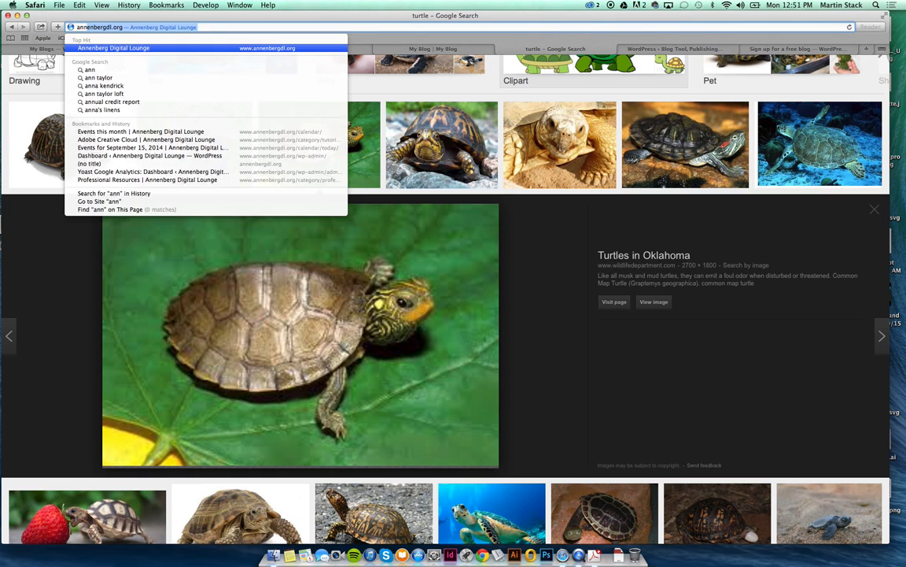
key(Return)
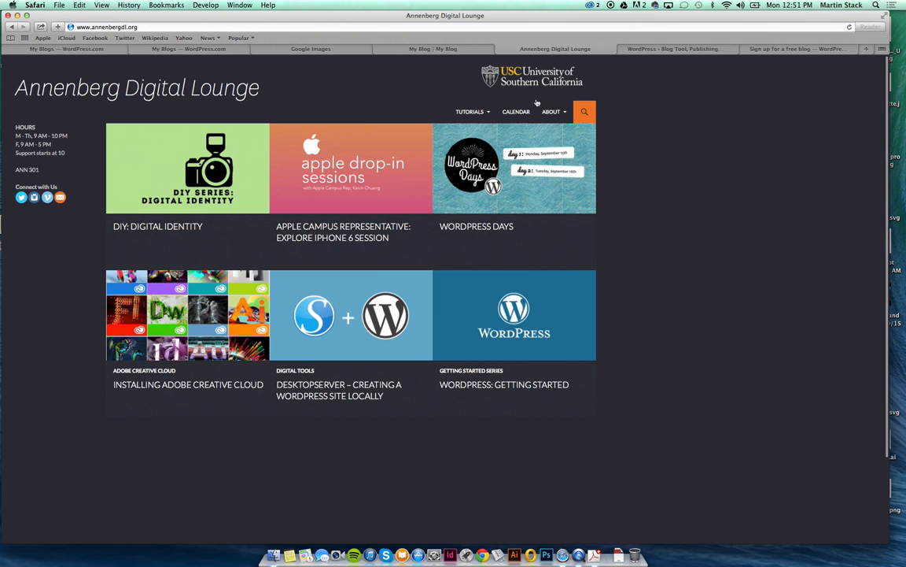
key(super+plus)
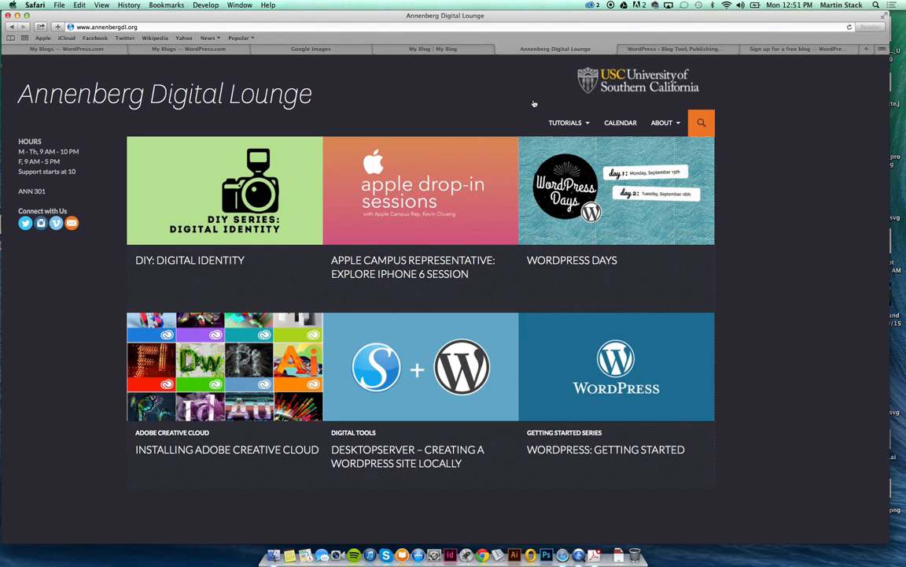
click(620, 126)
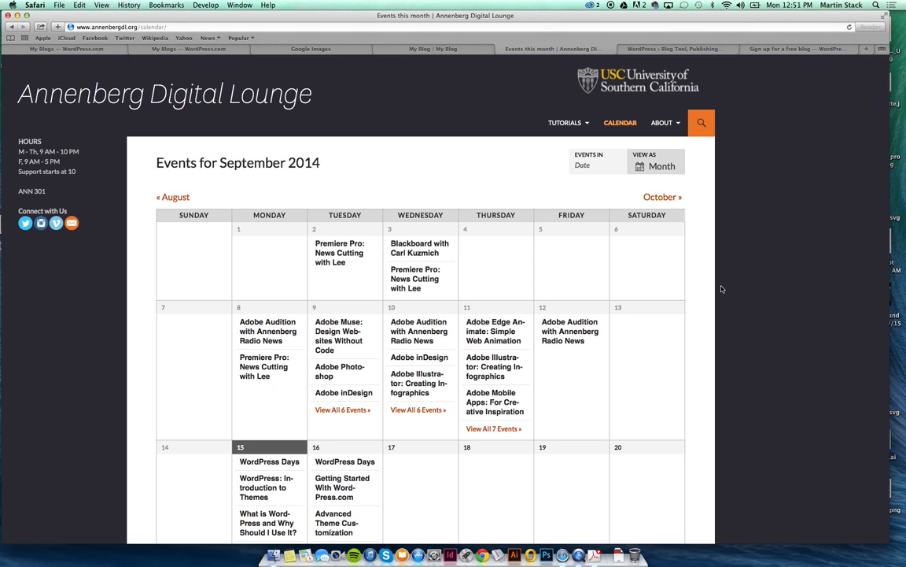
Edit the address to the site's /wp-admin/ path to reach the WordPress login.
click(463, 27)
click(463, 26)
key(BackSpace)
key(BackSpace)
key(BackSpace)
key(BackSpace)
key(BackSpace)
key(BackSpace)
key(BackSpace)
key(BackSpace)
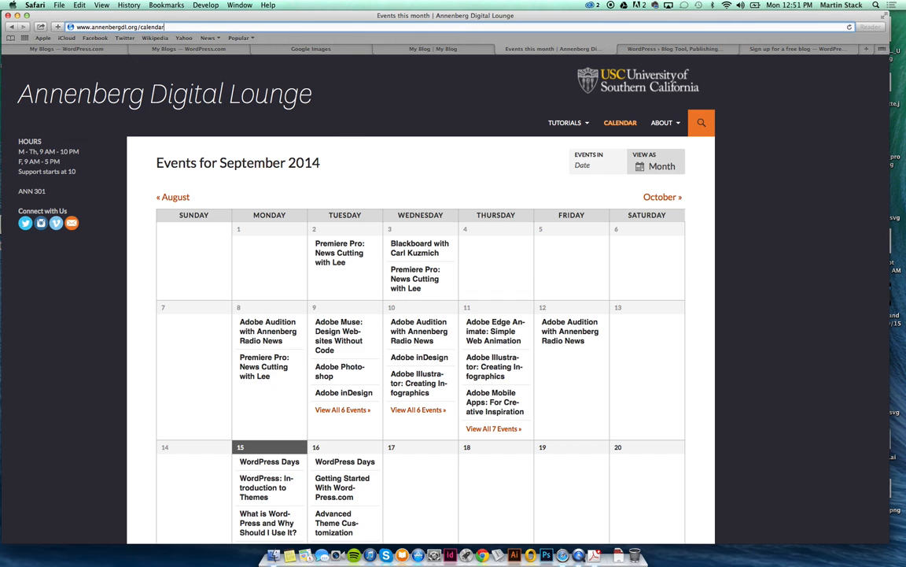
key(BackSpace)
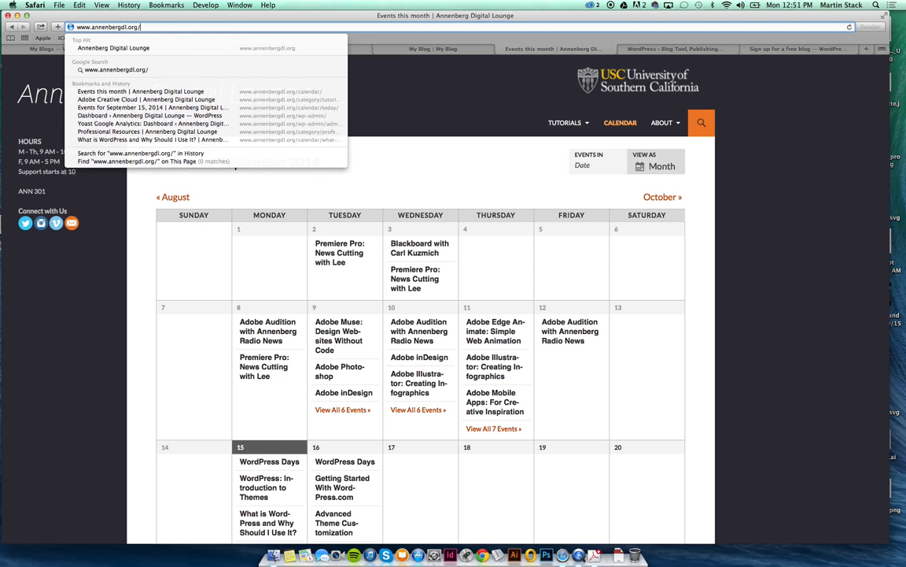
text(wp-admin/)
key(Return)
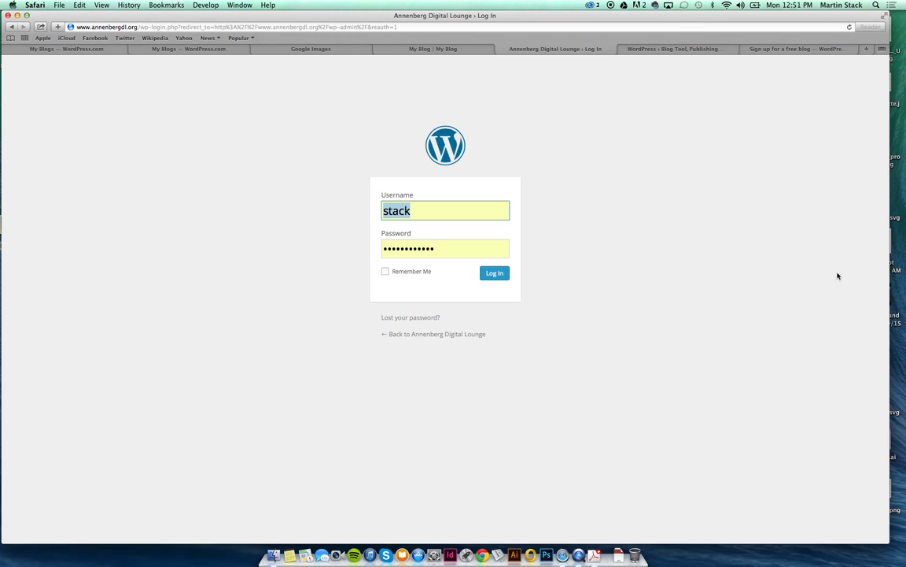
Log in to the Annenberg Digital Lounge admin and bring up the Events list of 103 events.
click(491, 273)
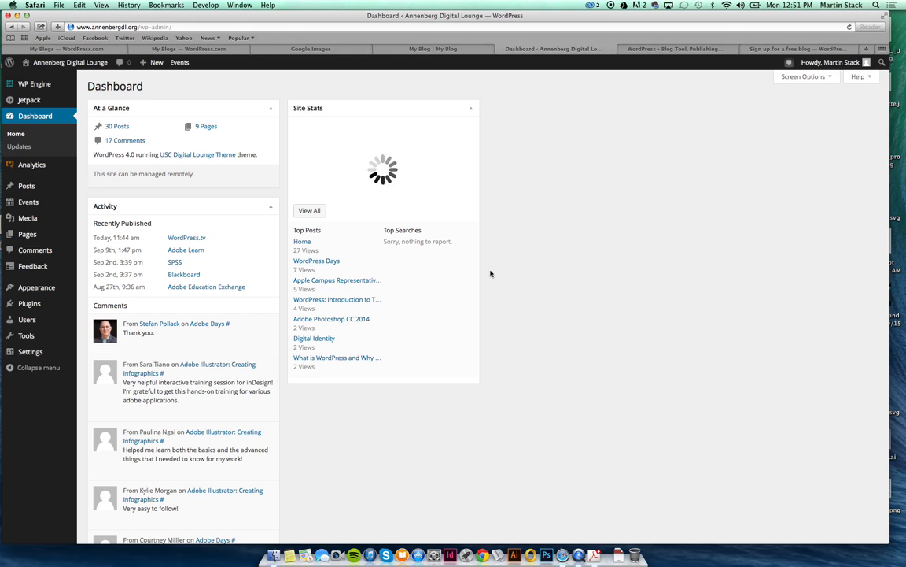
mouse_move(185, 72)
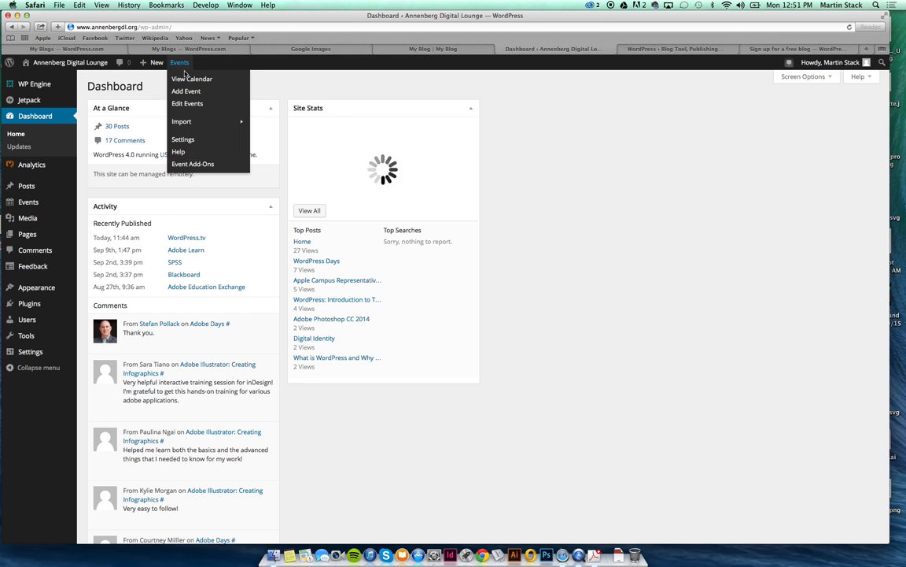
click(184, 71)
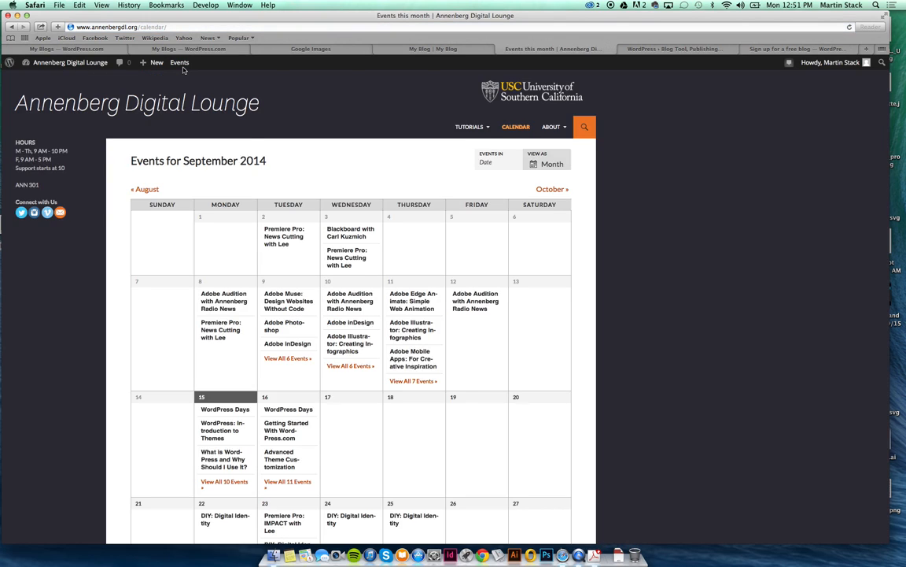
mouse_move(170, 63)
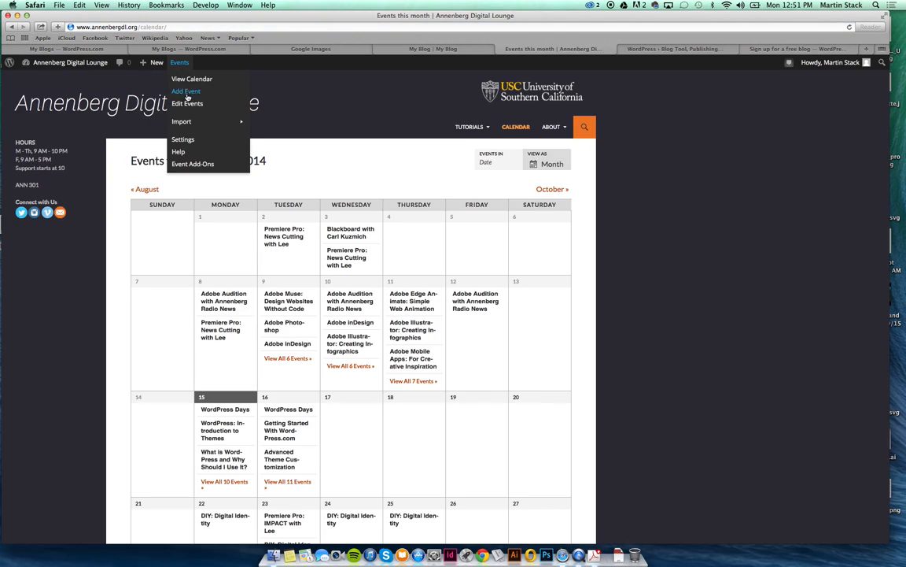
click(186, 104)
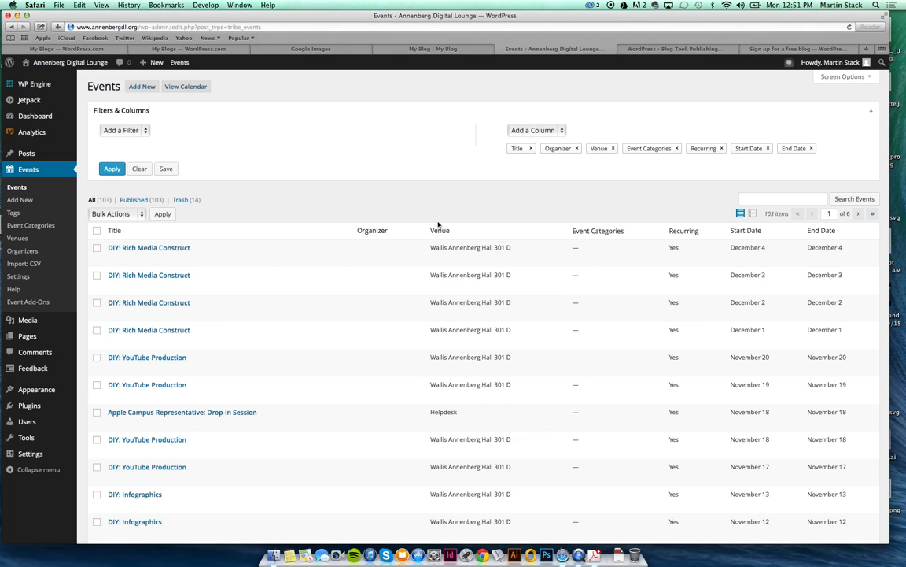
Open the recurring DIY: Rich Media Construct event (every 2 days) in the Edit Event screen.
scroll(442, 220, down, 2)
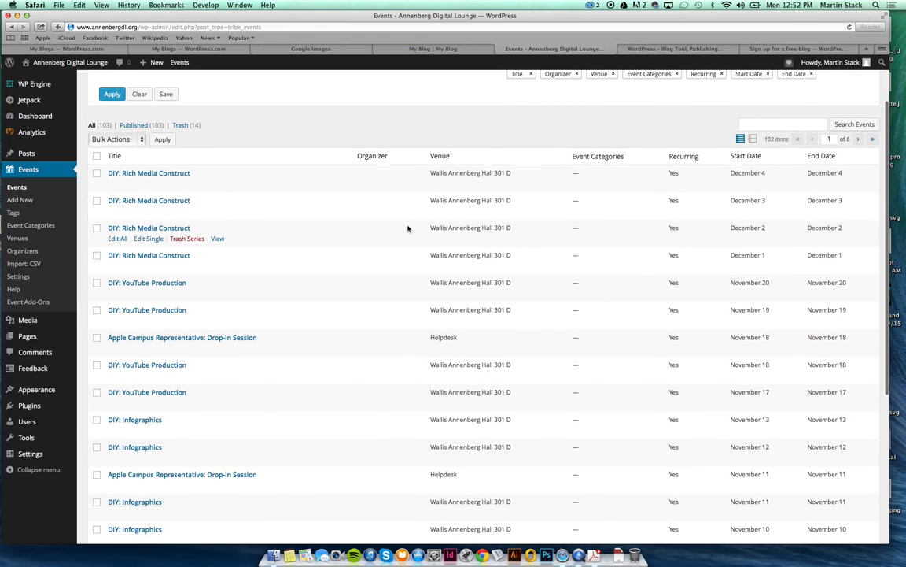
click(179, 203)
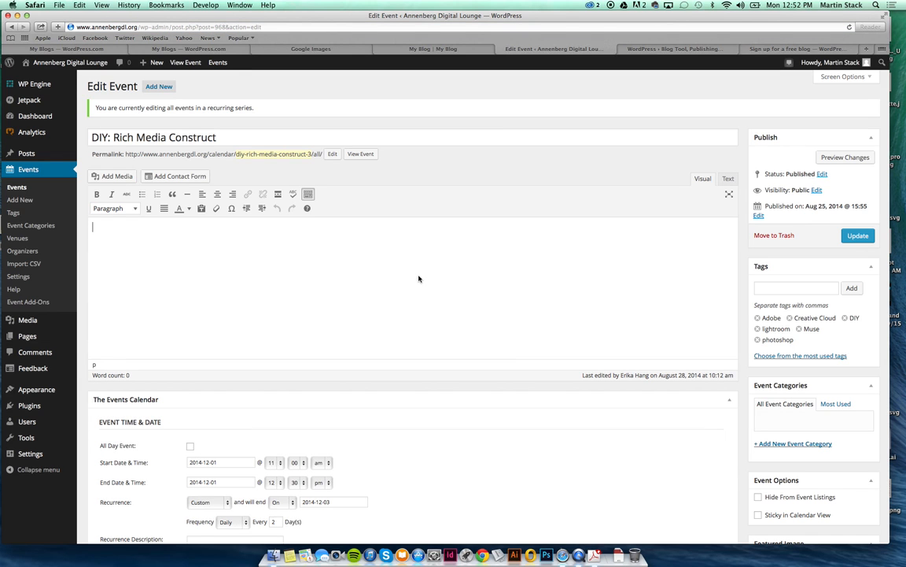
scroll(418, 278, down, 5)
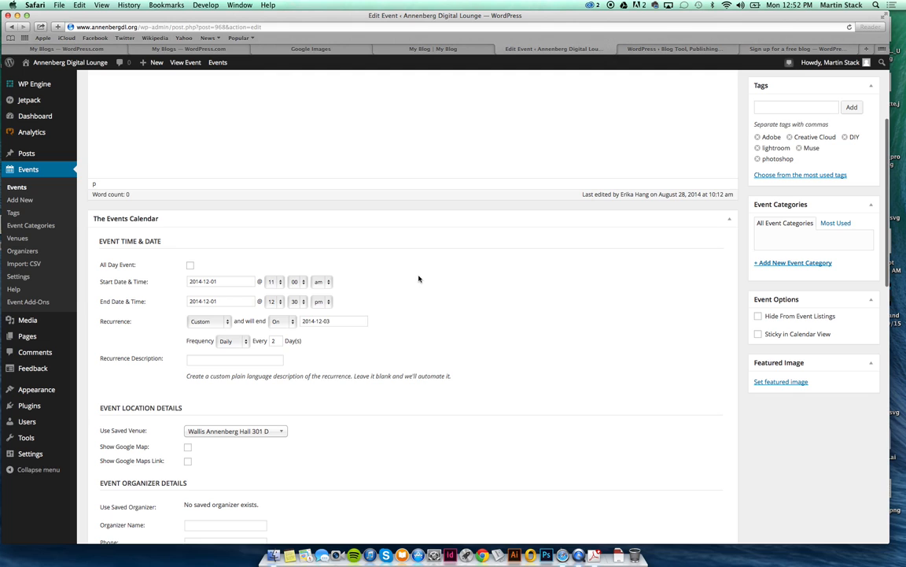
scroll(419, 279, down, 3)
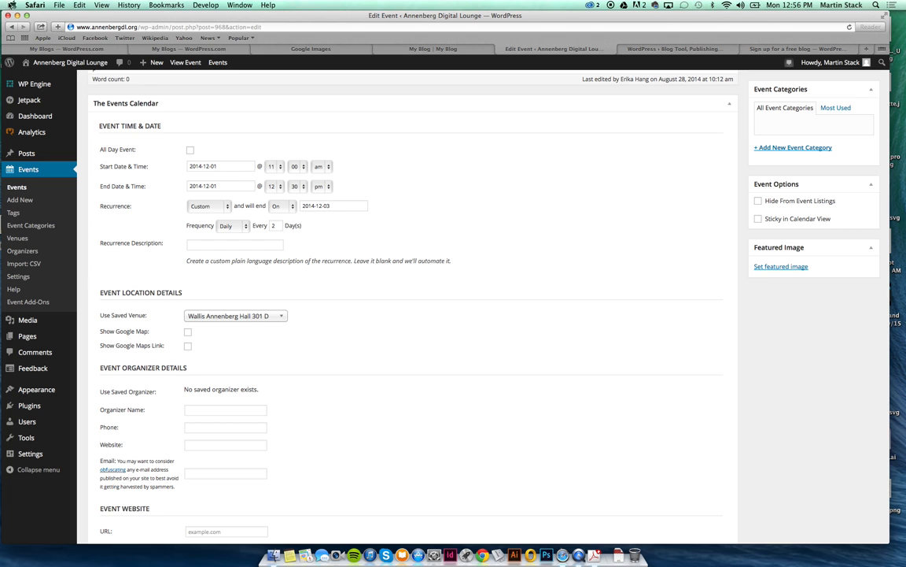
Close the Safari window holding the Edit Event screen and switch to the Finder desktop.
click(8, 15)
click(281, 192)
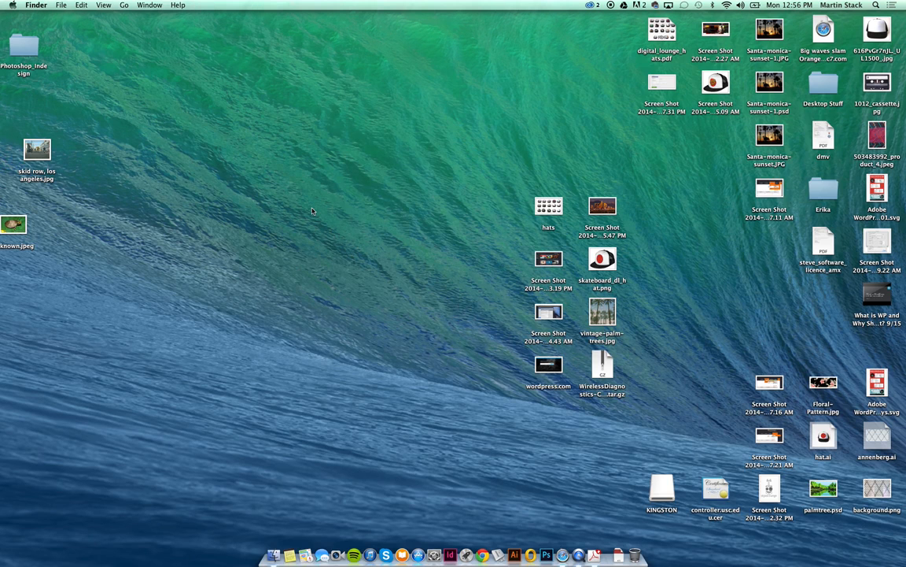